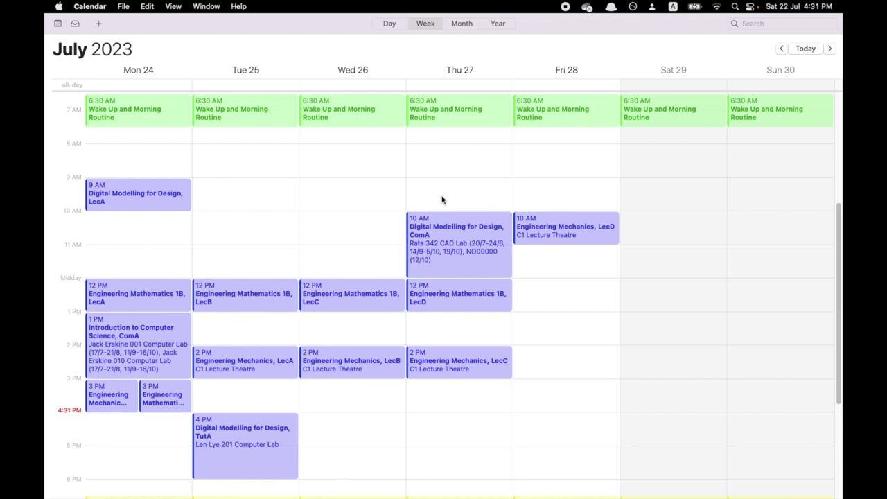
# Step: Delete the Engineering Mathematics event at 3 PM on Monday 24 that overlaps the Engineering Mechanics event
pyautogui.click(146, 393)
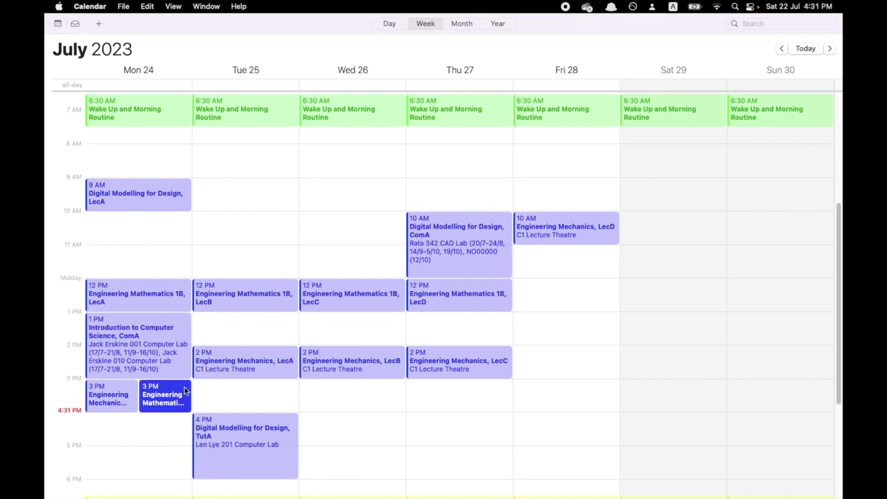
pyautogui.press('Delete')
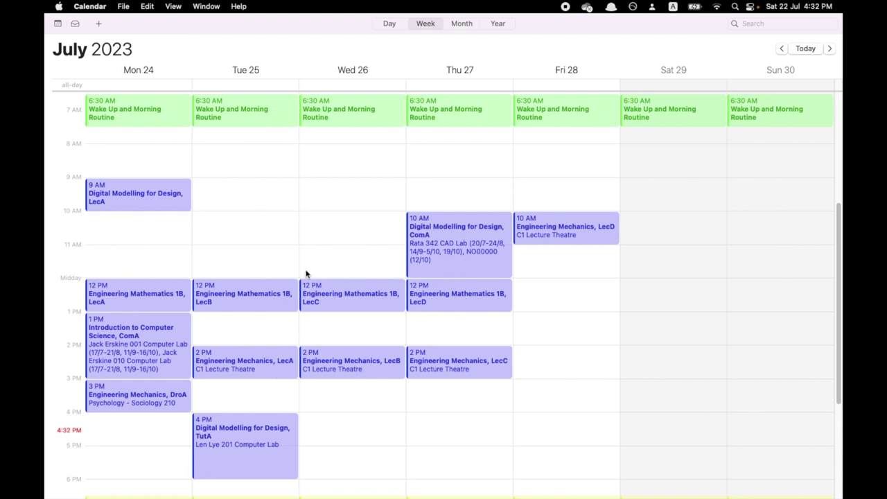
pyautogui.scroll(1, 305, 281)
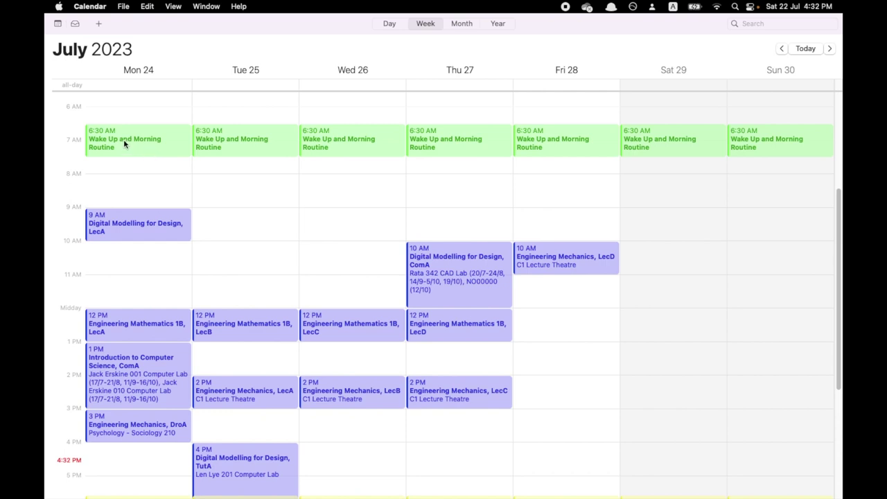
pyautogui.click(123, 139)
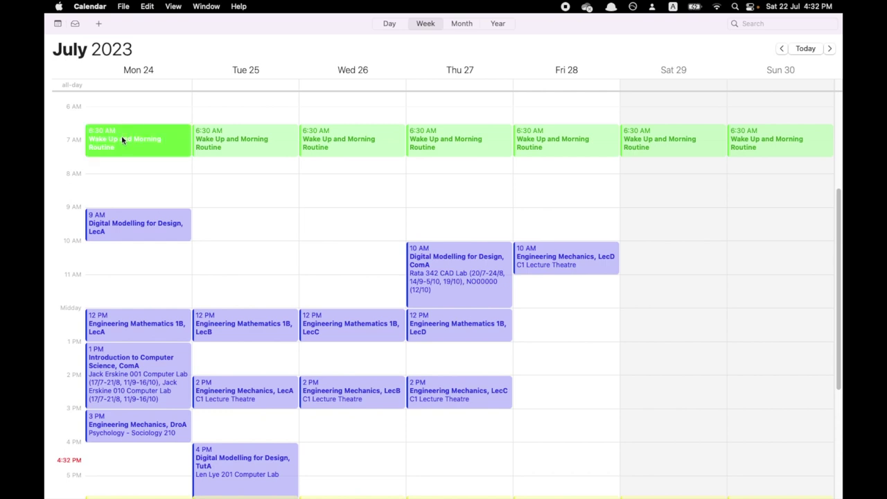
pyautogui.scroll(-1, 168, 207)
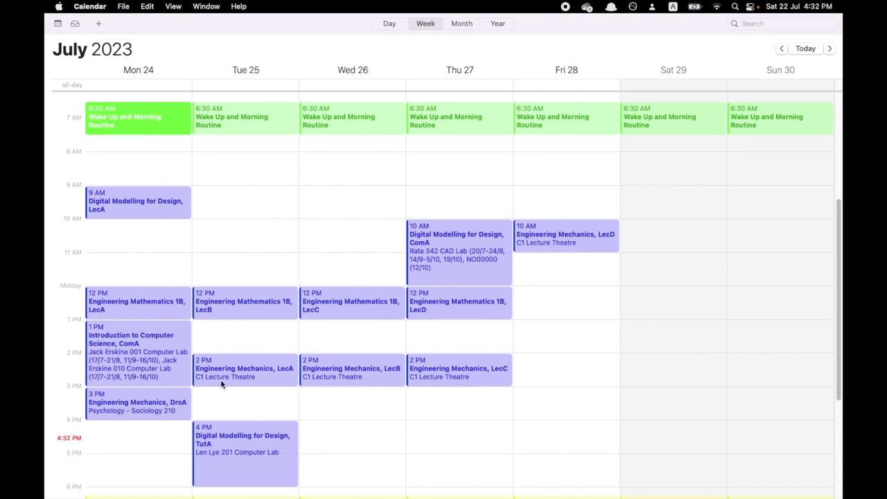
pyautogui.scroll(-2, 125, 374)
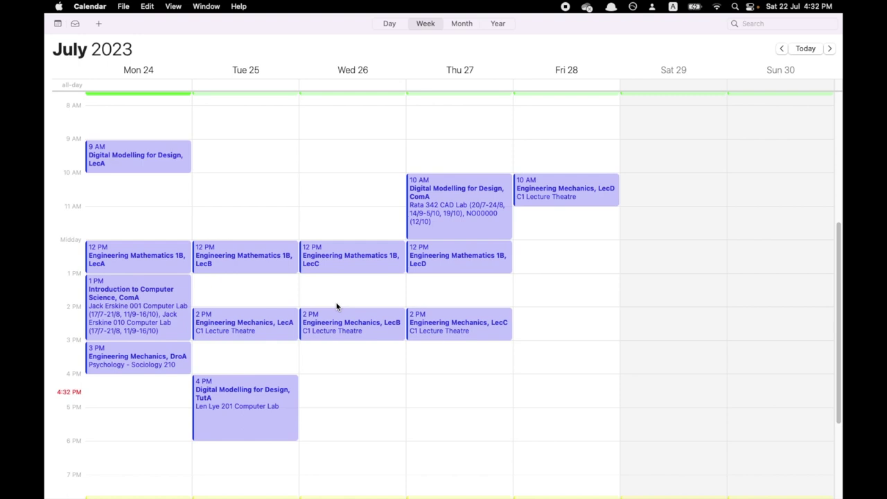
# Step: Move Monday's repeating Rest event to 9:30 PM and apply the change to all future events
pyautogui.scroll(-5, 332, 301)
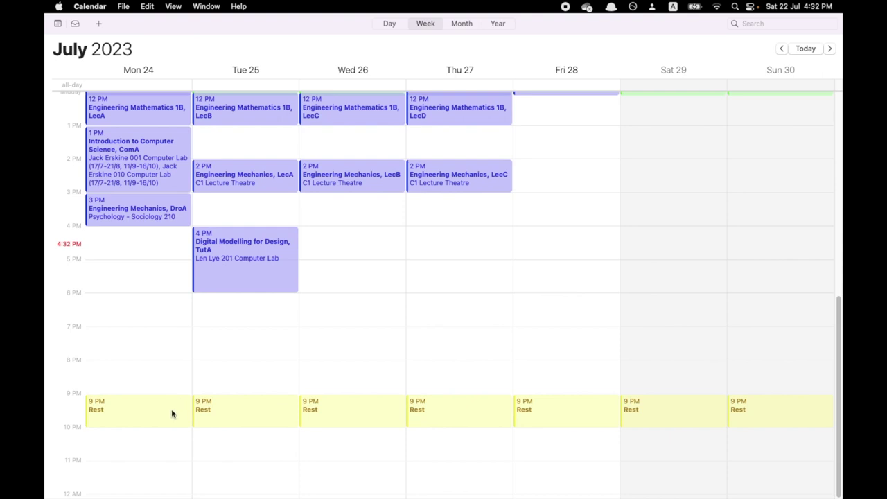
pyautogui.moveTo(172, 413); pyautogui.dragTo(167, 428)
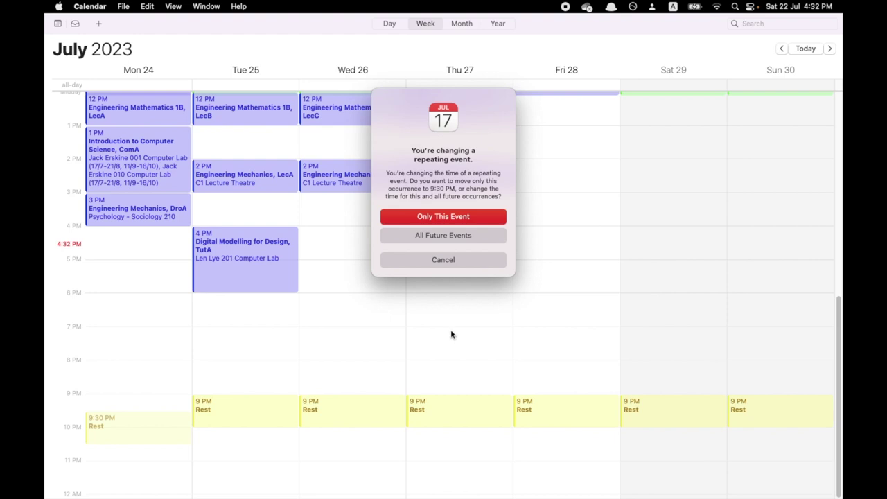
pyautogui.moveTo(470, 235); pyautogui.dragTo(469, 311)
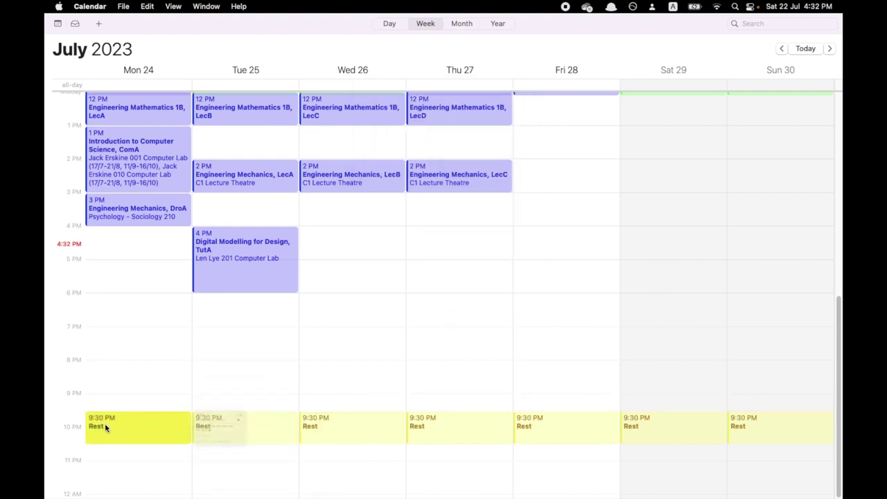
pyautogui.doubleClick(105, 426)
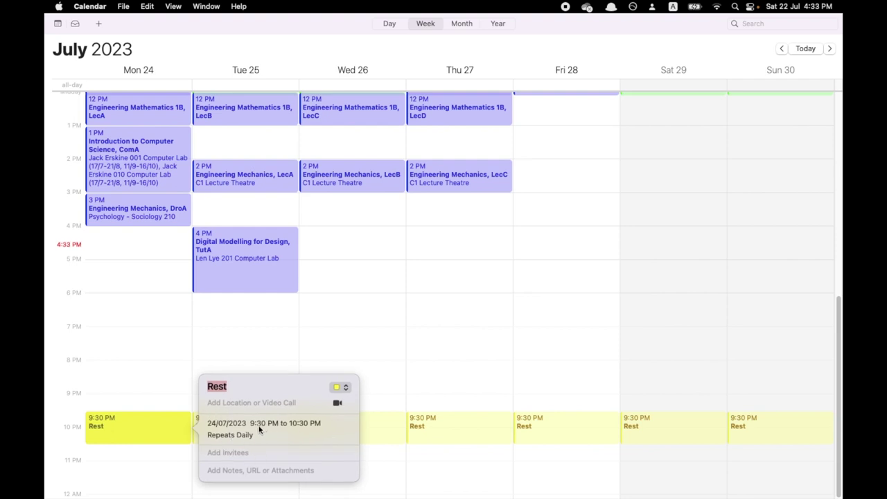
pyautogui.click(321, 344)
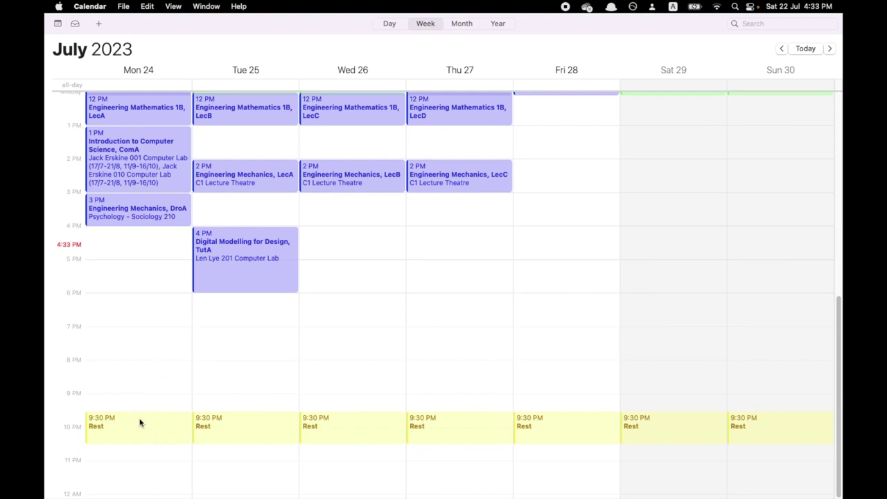
# Step: Add a new event on Monday 24 from 7:30 AM to 8:30 AM, directly after the morning routine
pyautogui.scroll(10, 161, 421)
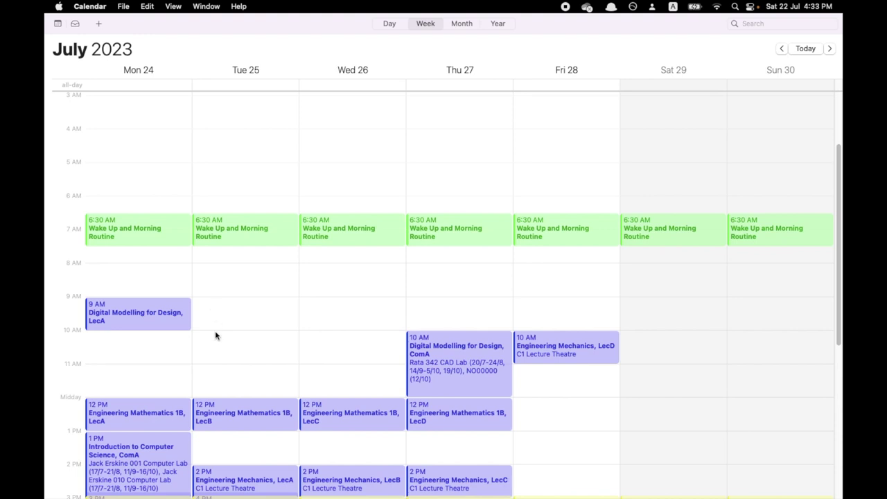
pyautogui.doubleClick(166, 267)
pyautogui.moveTo(165, 270); pyautogui.dragTo(164, 258)
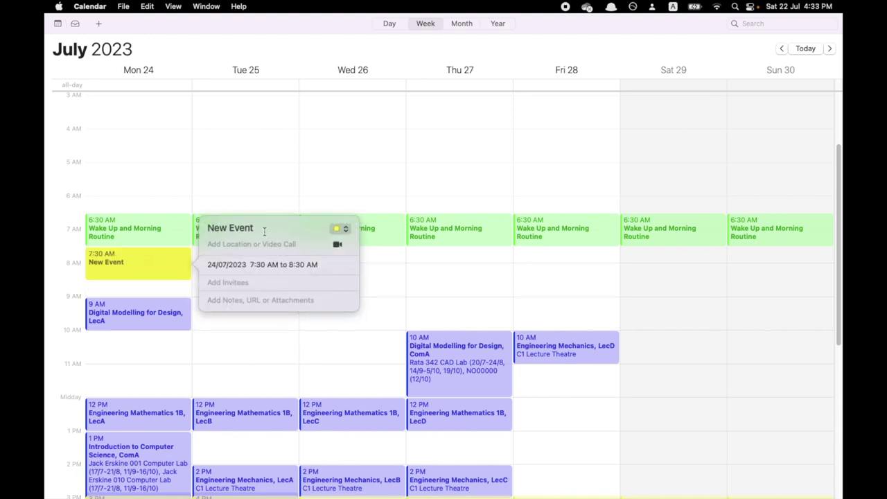
# Step: Title the 7:30 AM Monday event "Review what I have to do for the week"
pyautogui.moveTo(265, 227); pyautogui.dragTo(184, 224)
pyautogui.press('BackSpace')
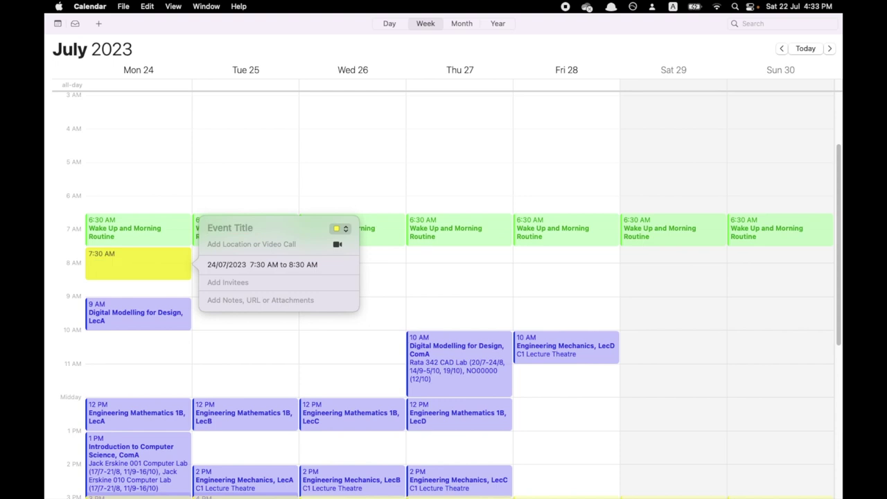
pyautogui.write('Review the')
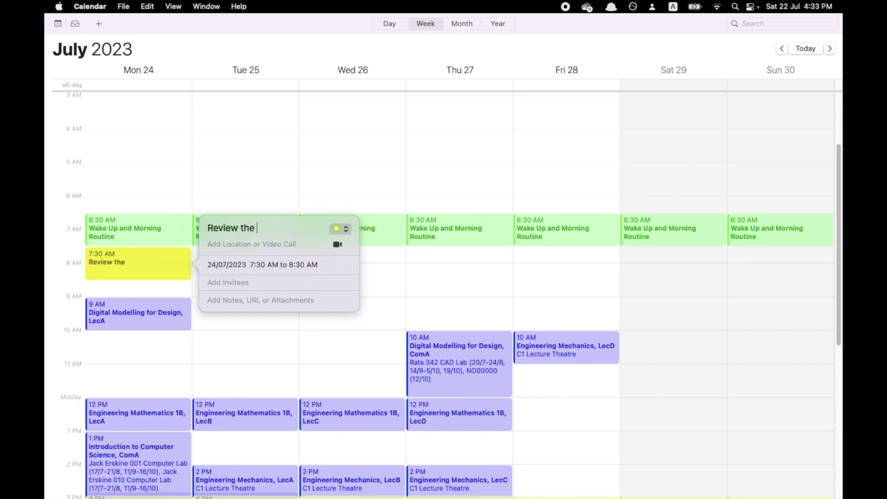
pyautogui.press('BackSpace')
pyautogui.press('BackSpace')
pyautogui.press('BackSpace')
pyautogui.write('what I have to do for')
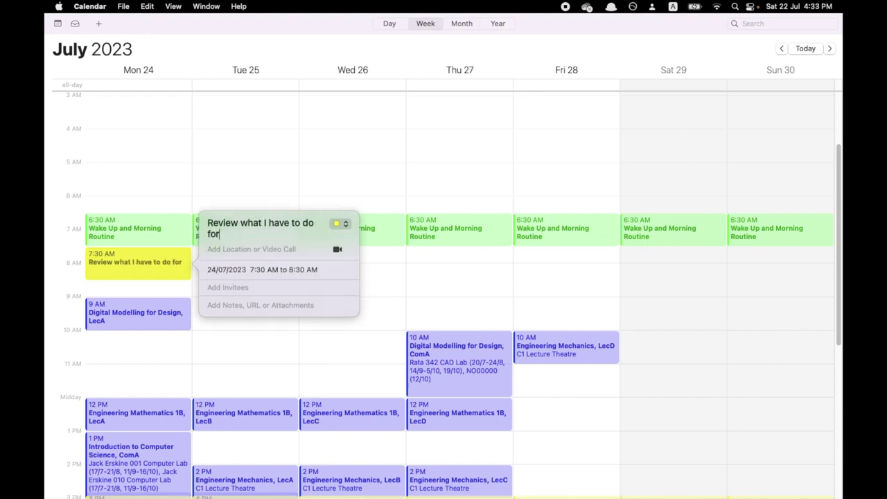
pyautogui.write(' the week')
pyautogui.press('Return')
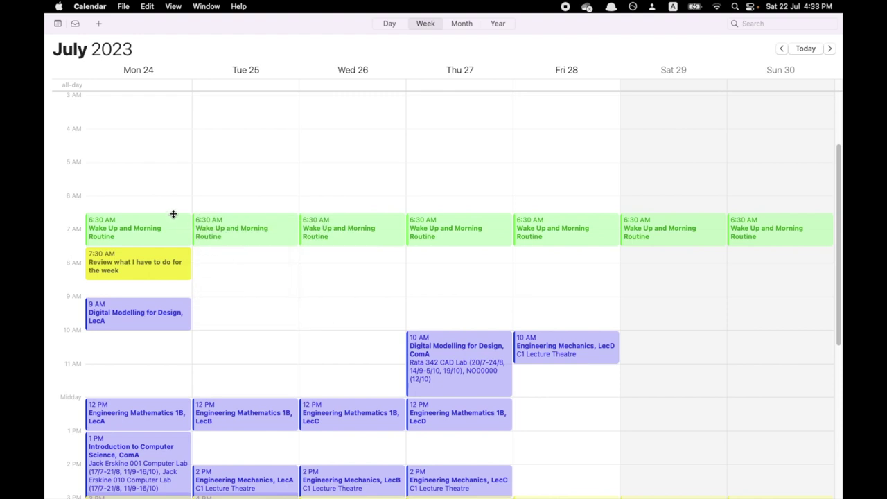
pyautogui.click(179, 294)
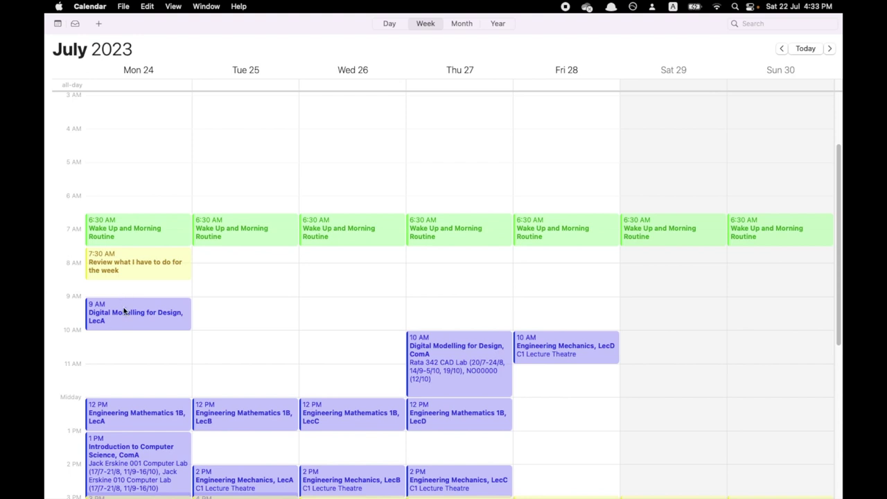
# Step: Add a new event on Monday 24 from 10 AM to 11:30 AM, after the Digital Modelling for Design lecture
pyautogui.scroll(-2, 125, 311)
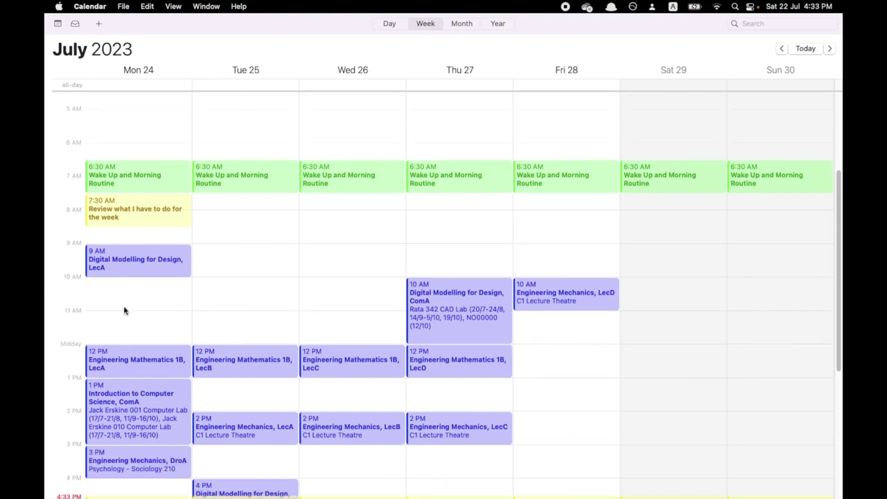
pyautogui.scroll(-3, 118, 274)
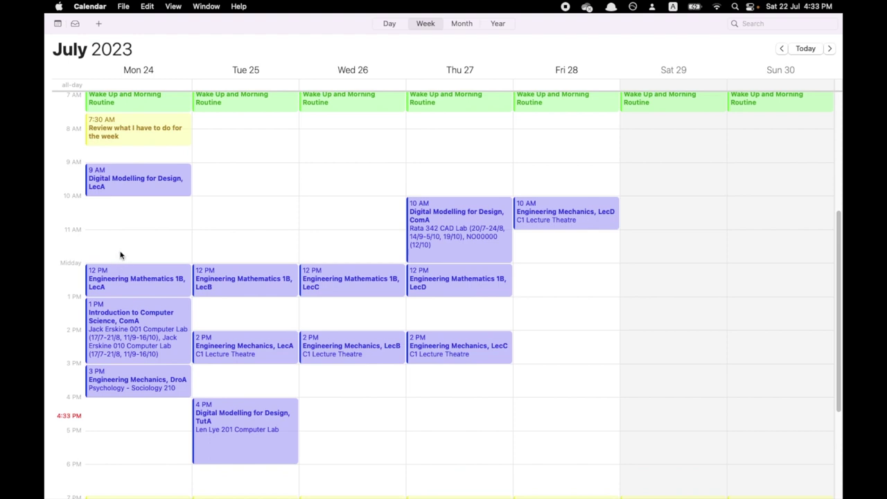
pyautogui.scroll(-1, 106, 207)
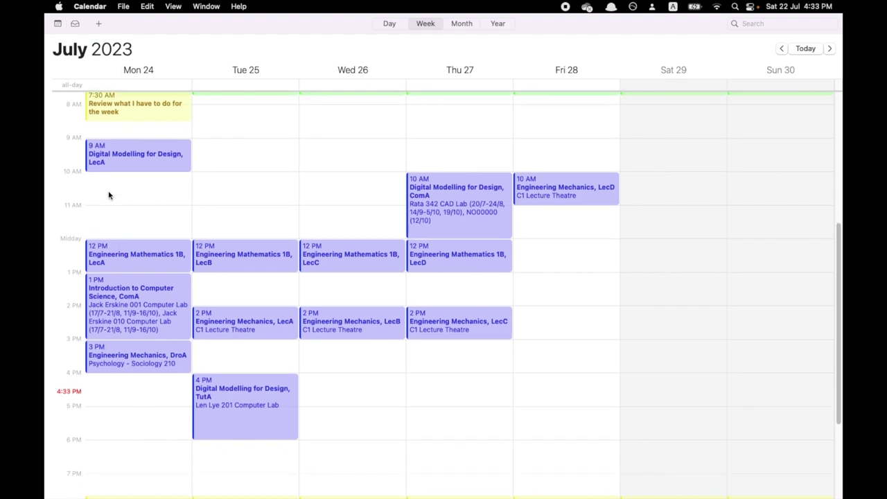
pyautogui.doubleClick(104, 202)
pyautogui.moveTo(104, 202); pyautogui.dragTo(119, 184)
pyautogui.doubleClick(118, 186)
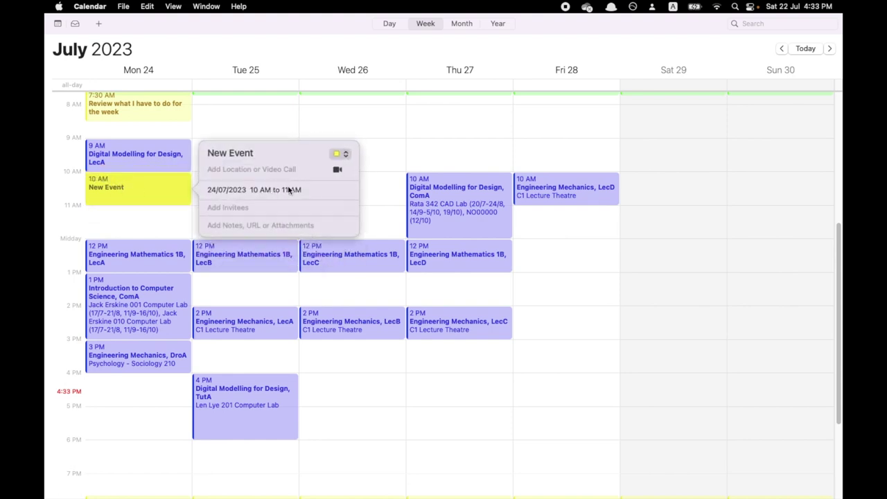
pyautogui.click(291, 190)
pyautogui.click(317, 186)
pyautogui.click(312, 214)
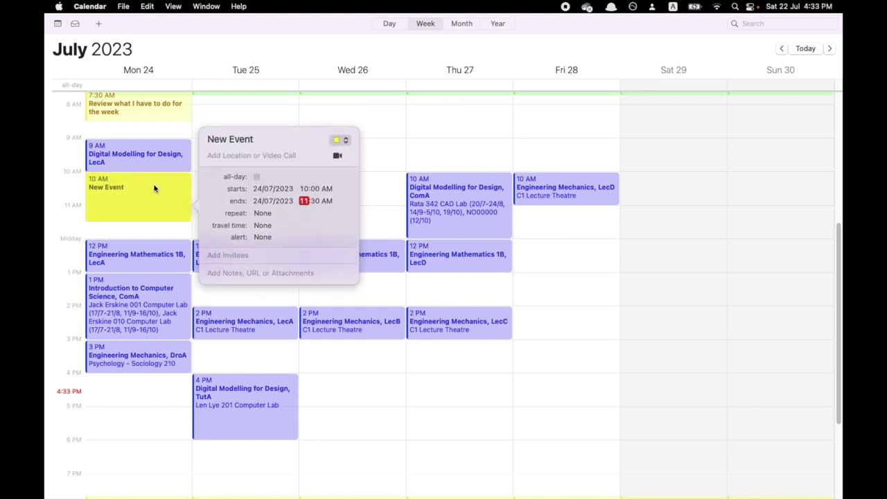
# Step: Title the 10 AM Monday event "Deep work - EMATH"
pyautogui.click(263, 138)
pyautogui.write('W')
pyautogui.press('BackSpace')
pyautogui.write('Work')
pyautogui.press('BackSpace')
pyautogui.press('BackSpace')
pyautogui.press('BackSpace')
pyautogui.press('BackSpace')
pyautogui.write('Deeo')
pyautogui.press('BackSpace')
pyautogui.write('p work - ')
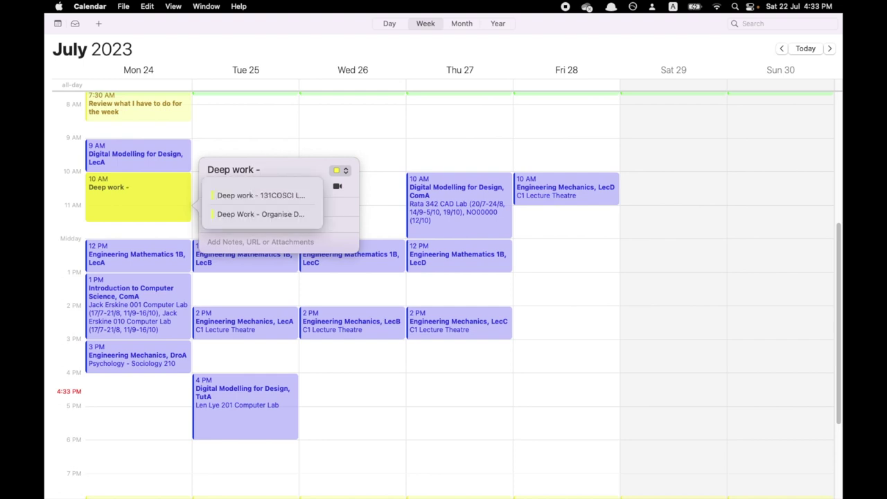
pyautogui.write('EMATH')
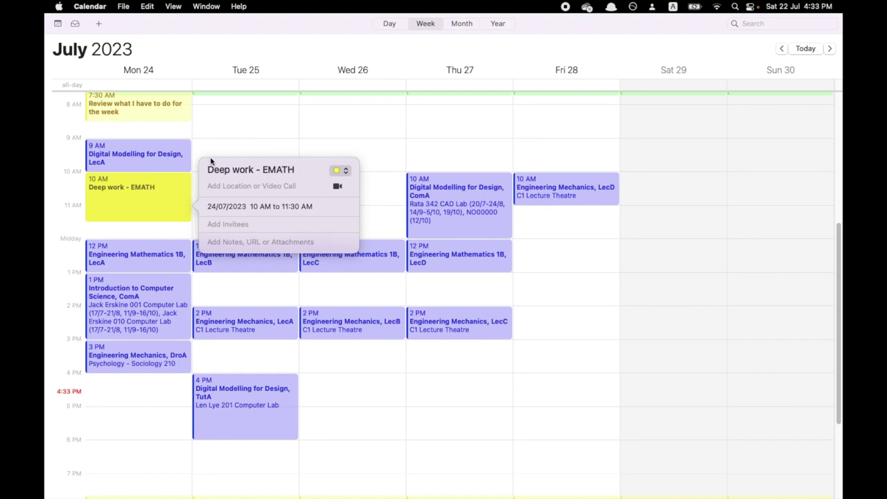
pyautogui.click(140, 234)
# Step: Add an event titled "Lunch" on Monday 24 from 11:30 AM to 12 PM
pyautogui.doubleClick(137, 231)
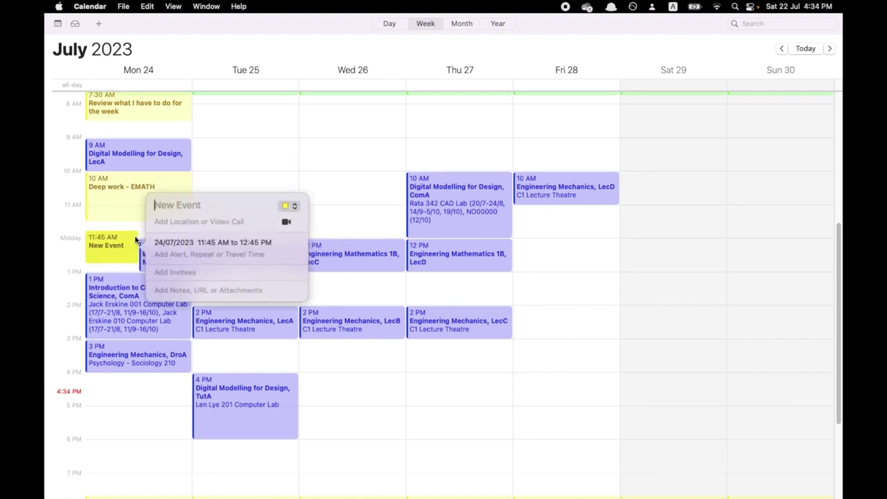
pyautogui.moveTo(135, 241)
pyautogui.mouseDown()
pyautogui.moveTo(122, 226)
pyautogui.moveTo(122, 234)
pyautogui.mouseUp()
pyautogui.doubleClick(121, 235)
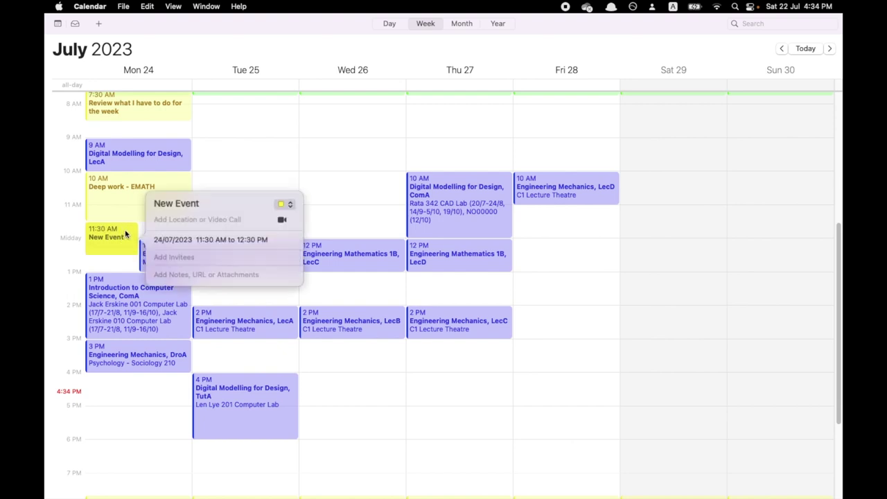
pyautogui.click(253, 246)
pyautogui.click(253, 225)
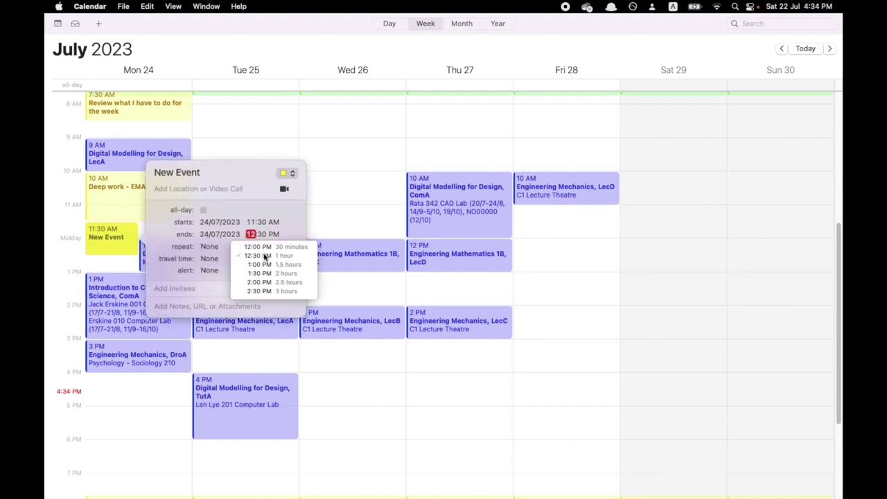
pyautogui.click(277, 243)
pyautogui.press('Return')
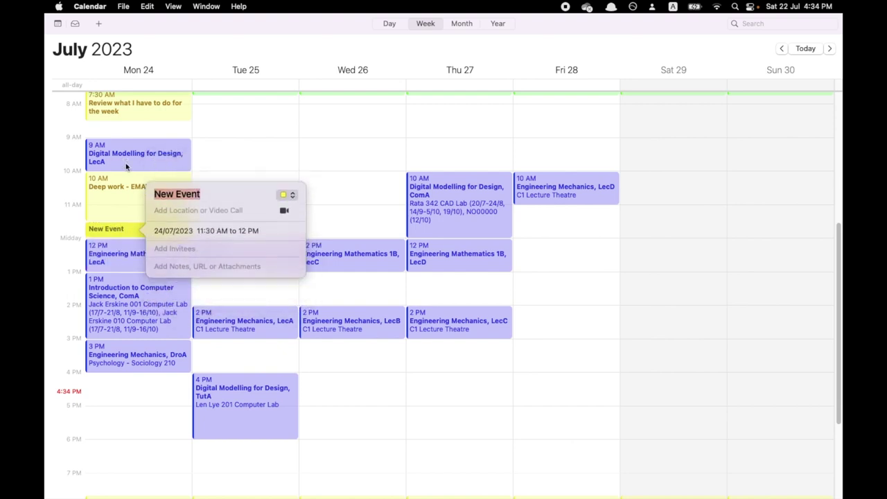
pyautogui.write('LUnch')
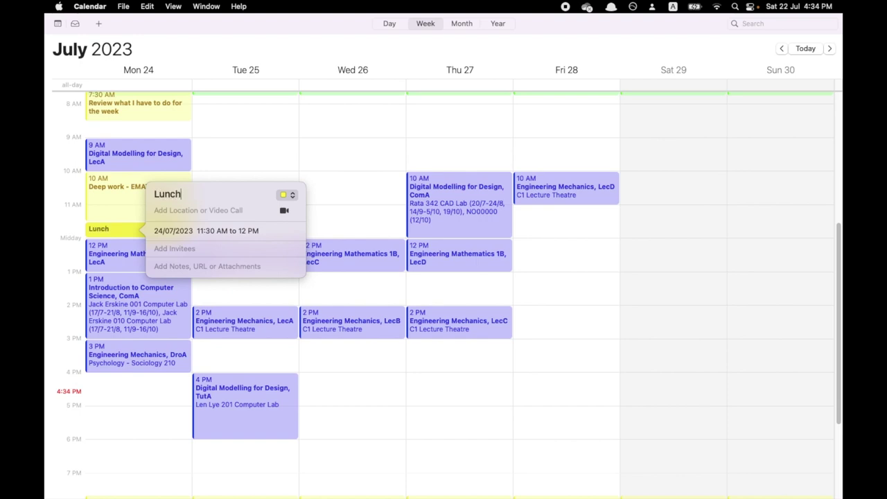
pyautogui.press('Return')
# Step: Add an event titled "Gym - Push day" on Monday 24 from 4 PM to 5 PM, after the Engineering Mechanics class
pyautogui.scroll(2, 178, 192)
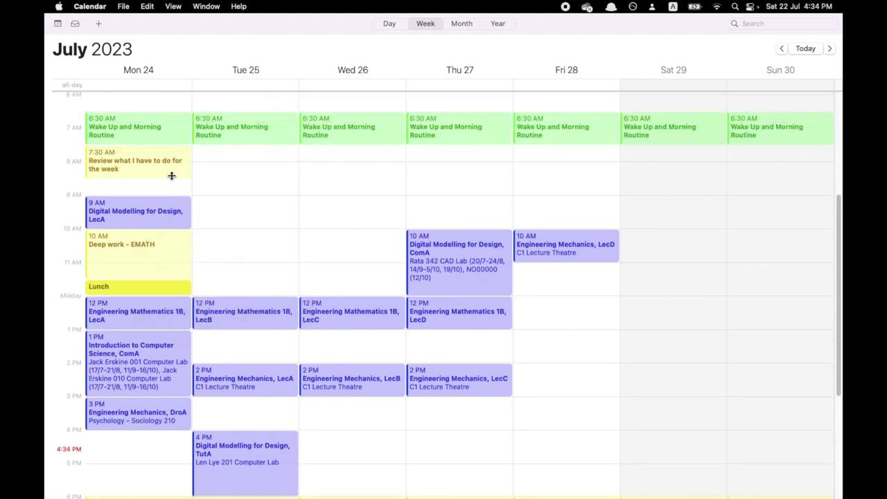
pyautogui.scroll(-2, 177, 192)
pyautogui.scroll(-5, 176, 192)
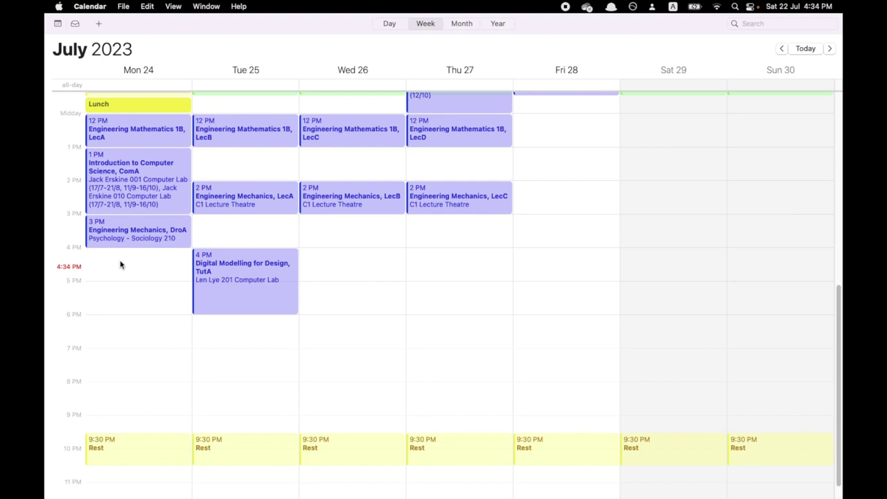
pyautogui.doubleClick(104, 272)
pyautogui.moveTo(103, 272); pyautogui.dragTo(104, 257)
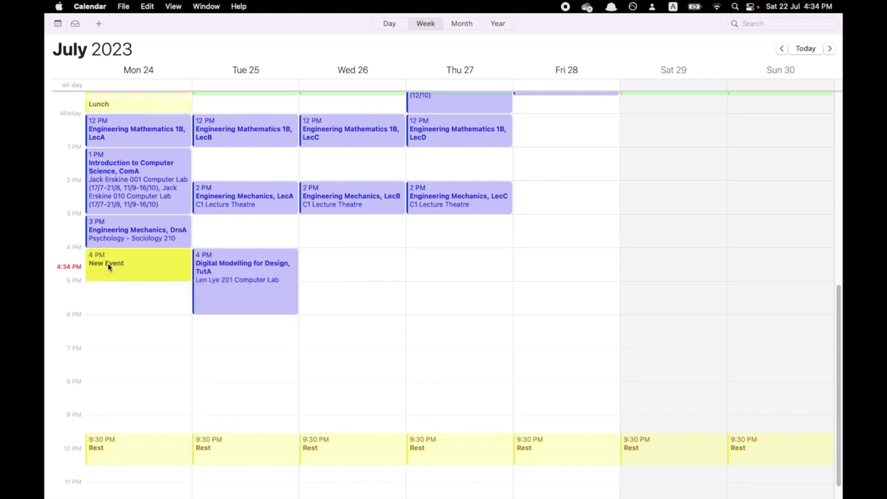
pyautogui.click(229, 228)
pyautogui.write('Gy')
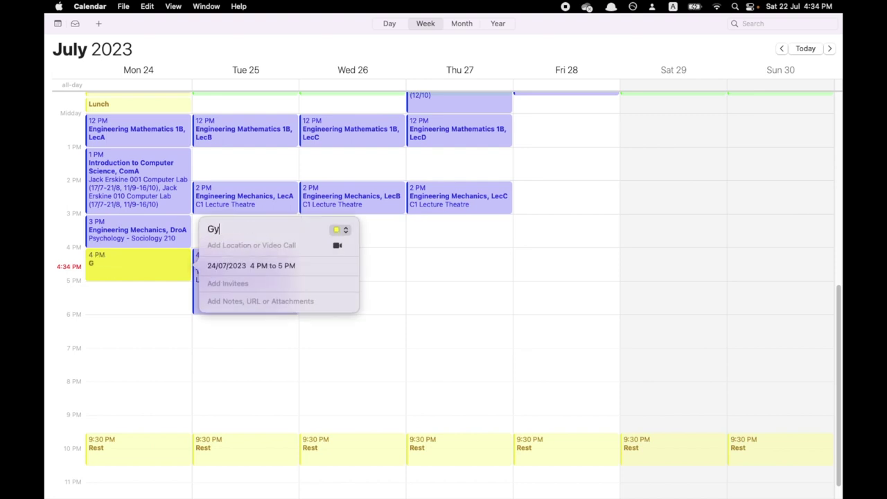
pyautogui.write('m -  Push day')
# Step: Extend Monday's "Gym - Push day" event so that it ends at 5:30 PM
pyautogui.click(292, 266)
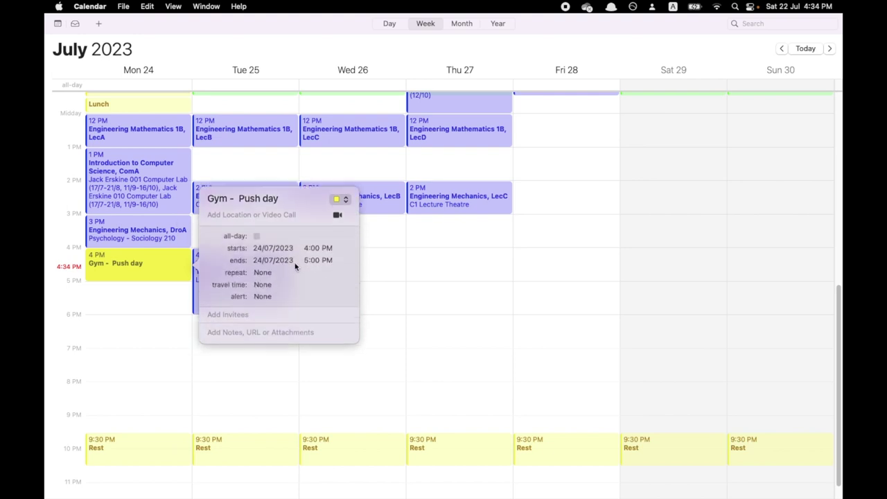
pyautogui.click(312, 262)
pyautogui.click(310, 297)
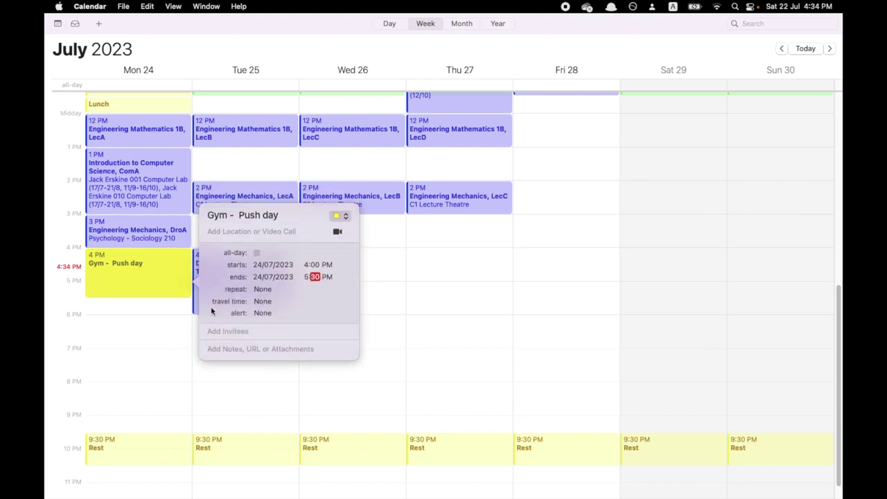
pyautogui.click(146, 323)
# Step: Add an event titled "Dinner" on Monday 24 from 5:30 PM to 6:30 PM, directly after the gym session
pyautogui.scroll(-2, 142, 312)
pyautogui.doubleClick(135, 294)
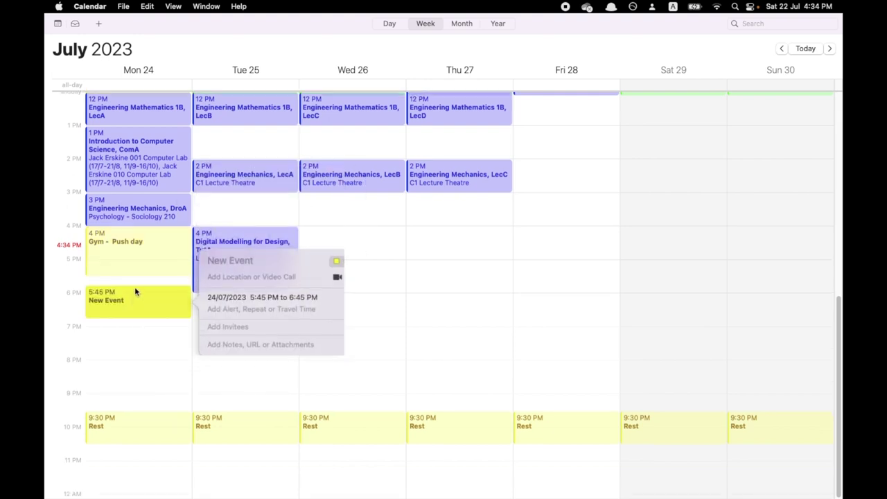
pyautogui.click(135, 293)
pyautogui.doubleClick(135, 294)
pyautogui.moveTo(279, 265); pyautogui.dragTo(185, 268)
pyautogui.press('BackSpace')
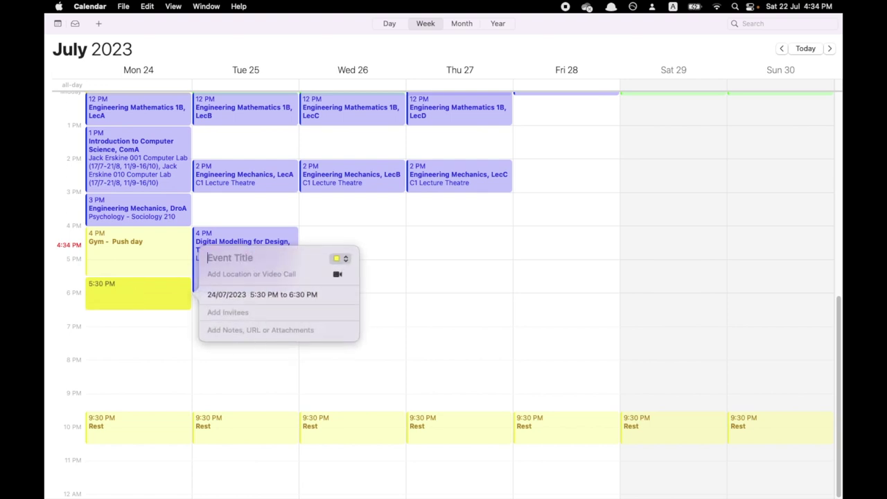
pyautogui.write('Dinner')
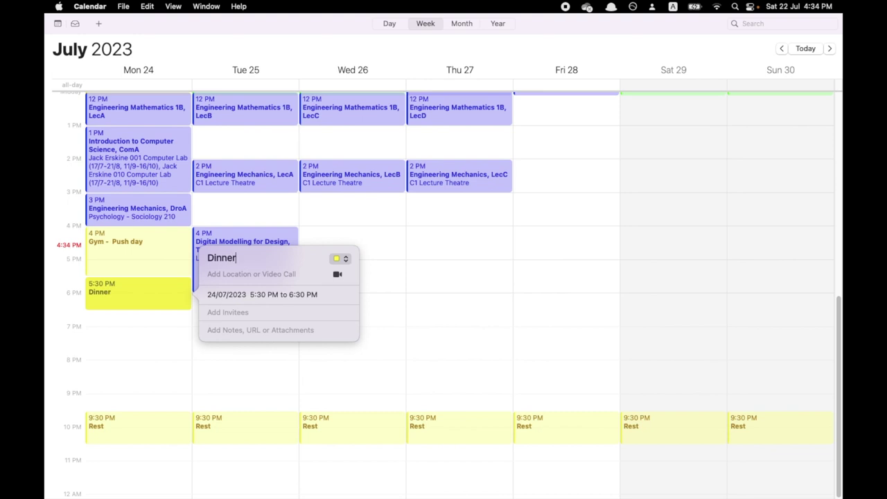
# Step: Change Monday's Dinner event so that it runs from 6 PM to 7 PM
pyautogui.click(295, 296)
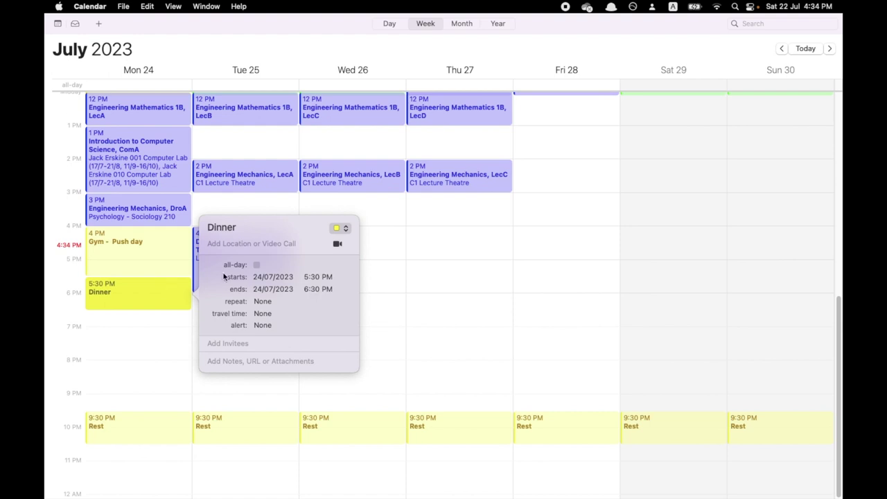
pyautogui.press('Tab')
pyautogui.click(307, 277)
pyautogui.write('6')
pyautogui.click(327, 311)
pyautogui.press('Left')
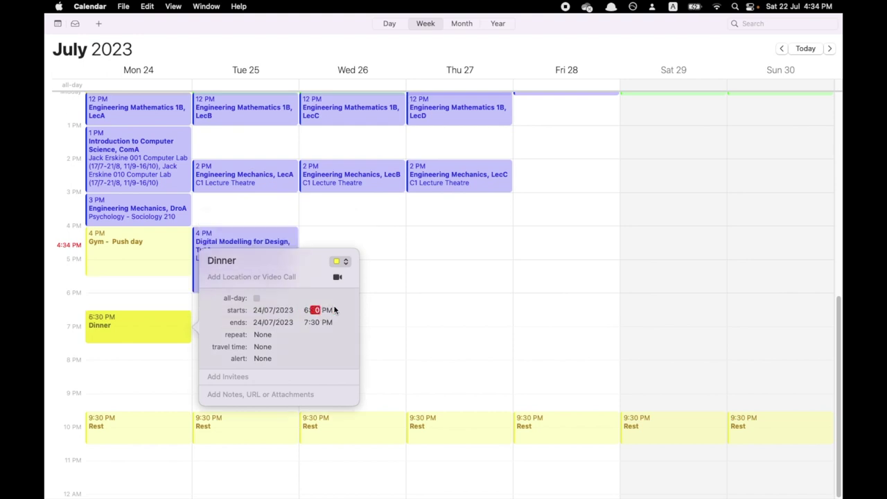
pyautogui.write('0')
pyautogui.press('Return')
pyautogui.doubleClick(143, 303)
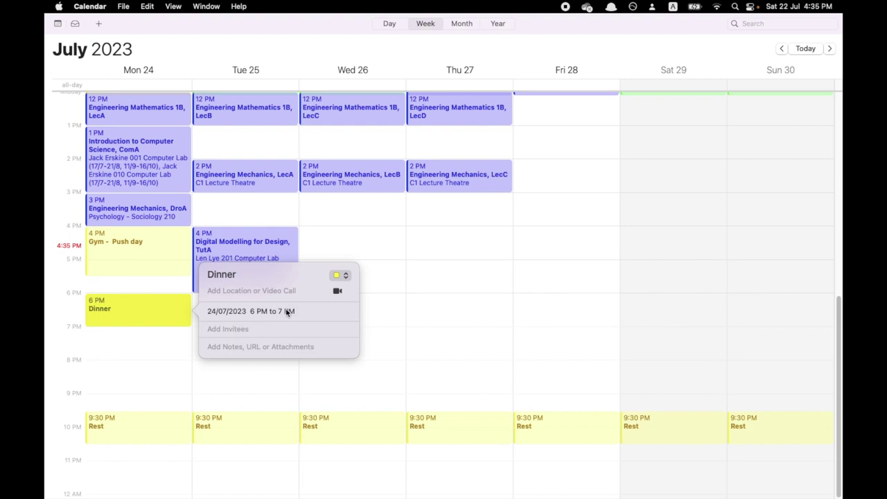
pyautogui.click(126, 357)
pyautogui.doubleClick(137, 312)
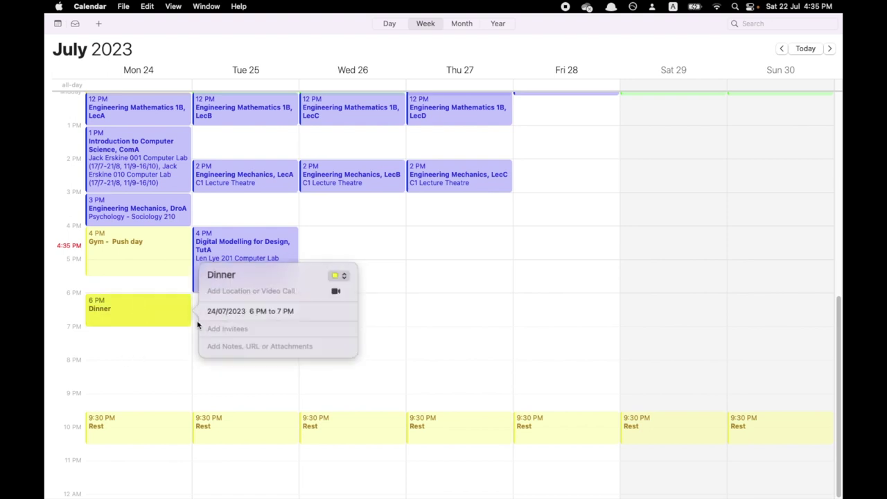
pyautogui.click(121, 364)
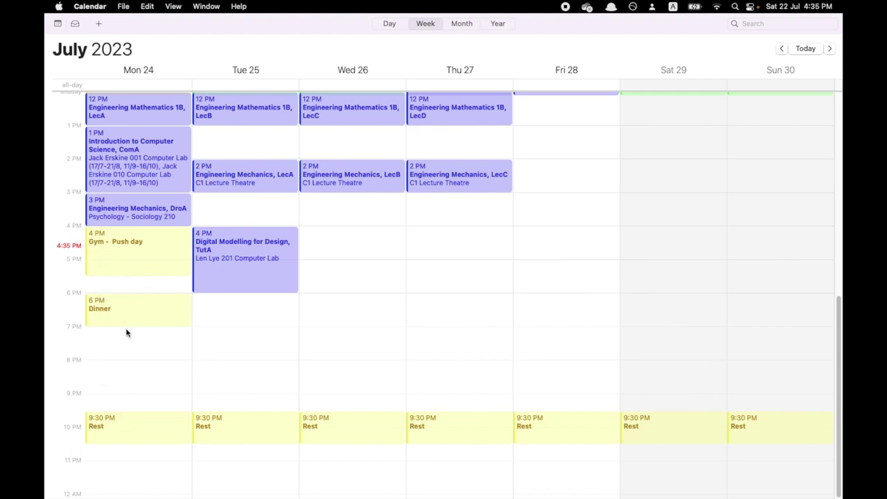
# Step: Move Monday's "Gym - Push day" event to start at 5 PM and set its end to 6 PM
pyautogui.scroll(5, 124, 340)
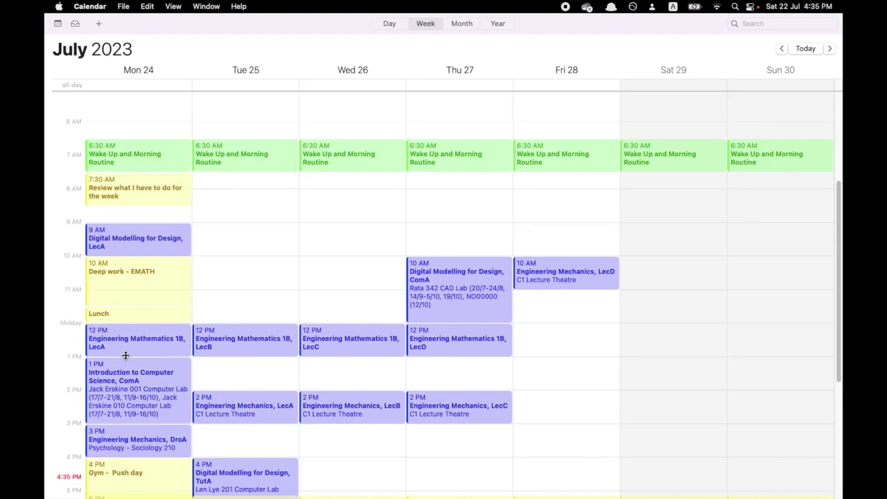
pyautogui.scroll(-5, 137, 350)
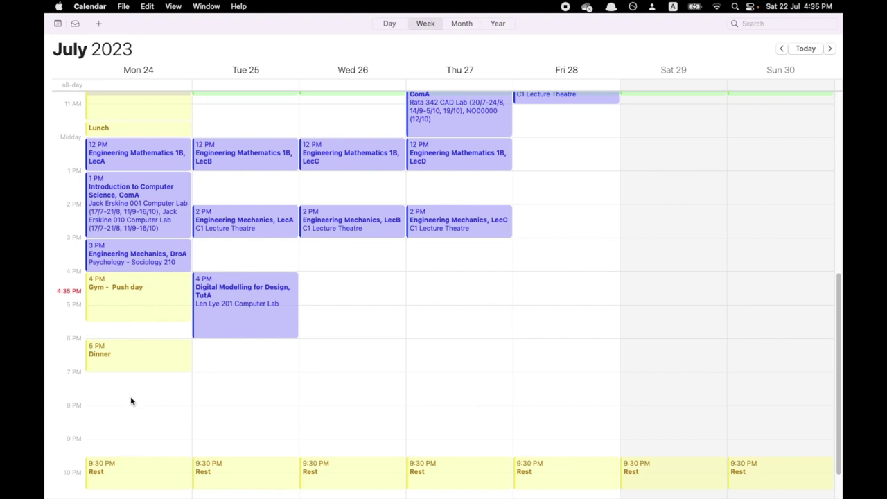
pyautogui.scroll(-1, 132, 401)
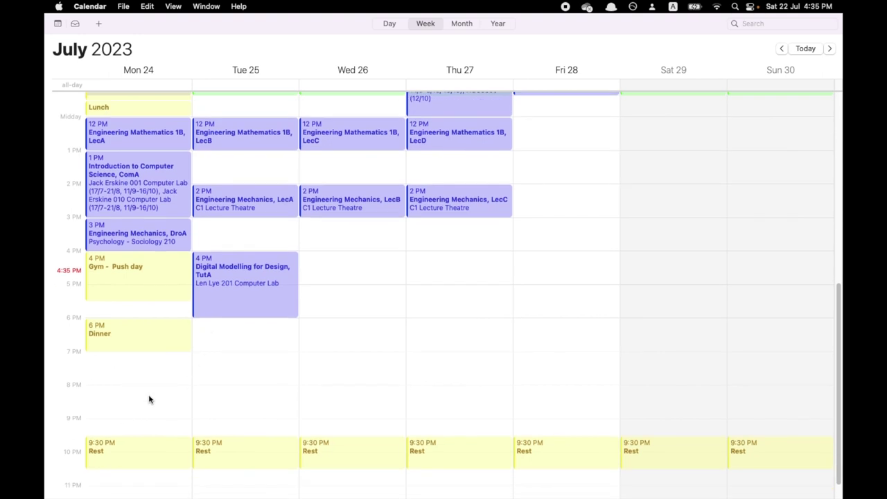
pyautogui.moveTo(134, 285); pyautogui.dragTo(130, 316)
pyautogui.doubleClick(129, 317)
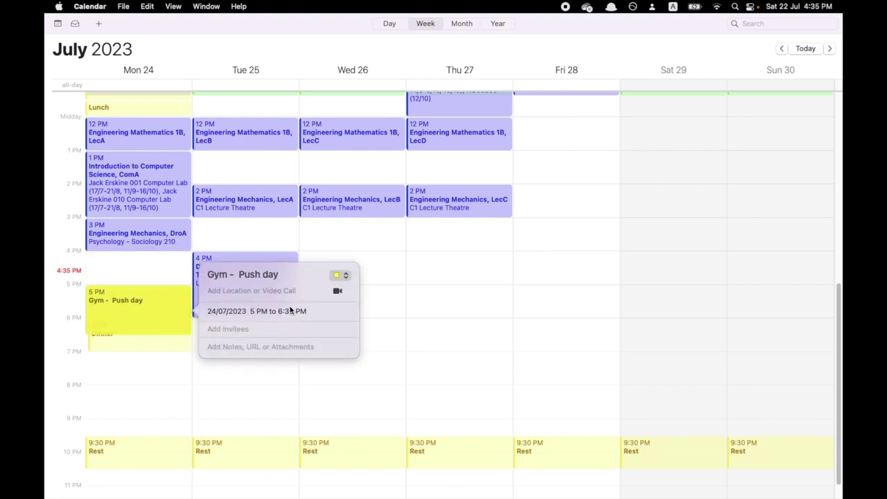
pyautogui.click(286, 313)
pyautogui.click(316, 308)
pyautogui.click(329, 335)
# Step: Set Monday's Dinner event to start at 6:30 PM and end at 7 PM
pyautogui.click(154, 335)
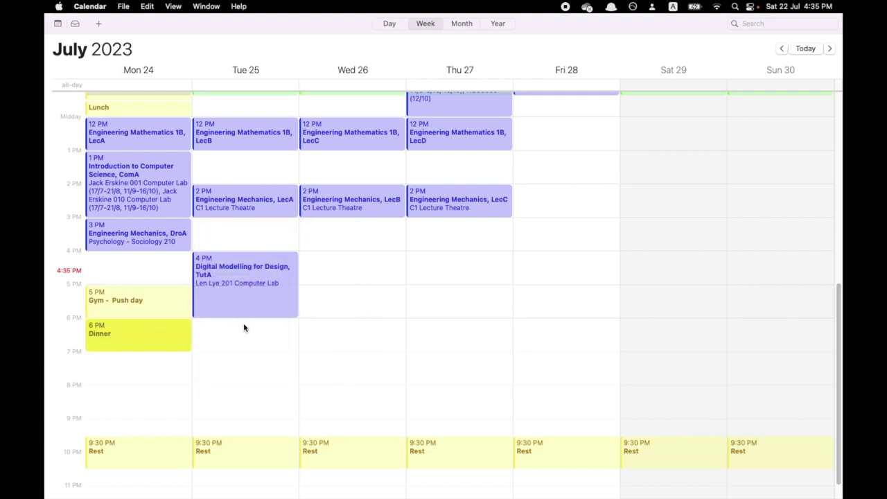
pyautogui.click(182, 337)
pyautogui.doubleClick(165, 337)
pyautogui.click(162, 337)
pyautogui.doubleClick(162, 338)
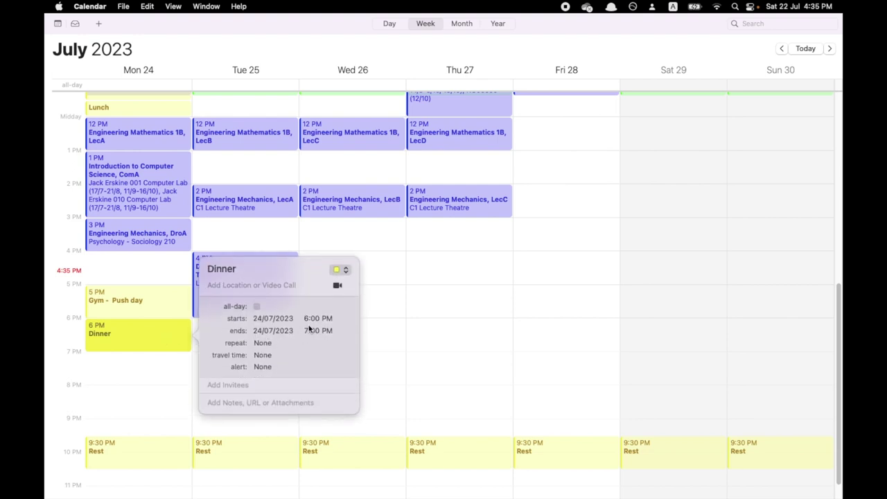
pyautogui.click(314, 320)
pyautogui.write('30')
pyautogui.click(314, 347)
pyautogui.write('00')
pyautogui.press('Return')
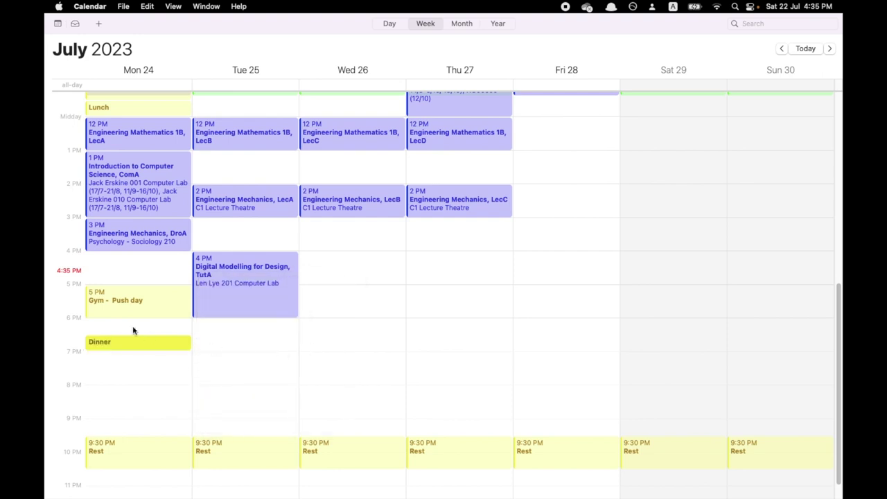
# Step: Move Monday's gym event to 5:30 PM and add a new event from 4 PM to 5 PM after the Engineering Mechanics class
pyautogui.moveTo(130, 280)
pyautogui.mouseDown()
pyautogui.moveTo(132, 296)
pyautogui.moveTo(130, 264)
pyautogui.mouseUp()
pyautogui.click(133, 290)
pyautogui.doubleClick(134, 271)
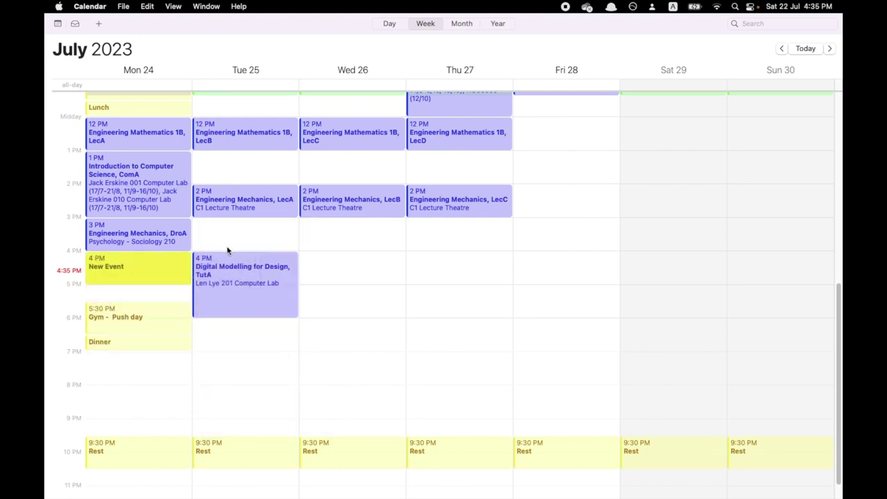
pyautogui.doubleClick(133, 271)
# Step: Title the 4 PM Monday event "Deep work - Mechanics Engineering mechanics - Tutorial"
pyautogui.write('De')
pyautogui.press('BackSpace')
pyautogui.press('BackSpace')
pyautogui.write('e')
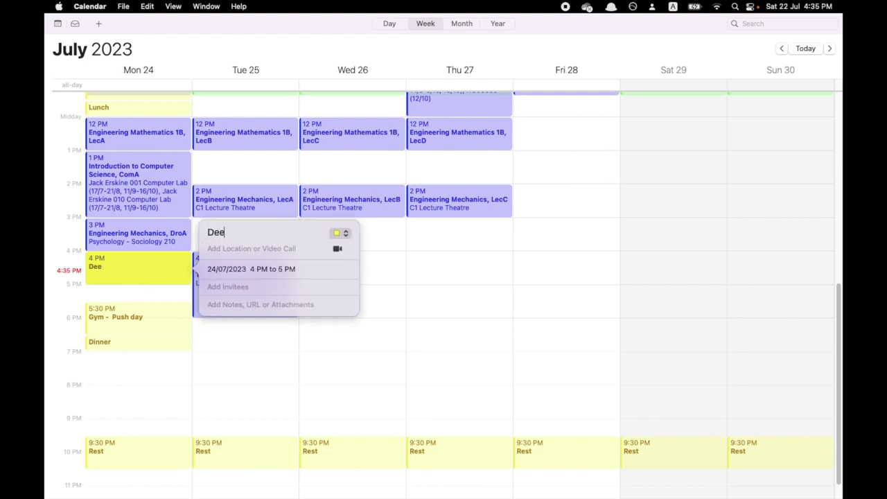
pyautogui.write('p work -')
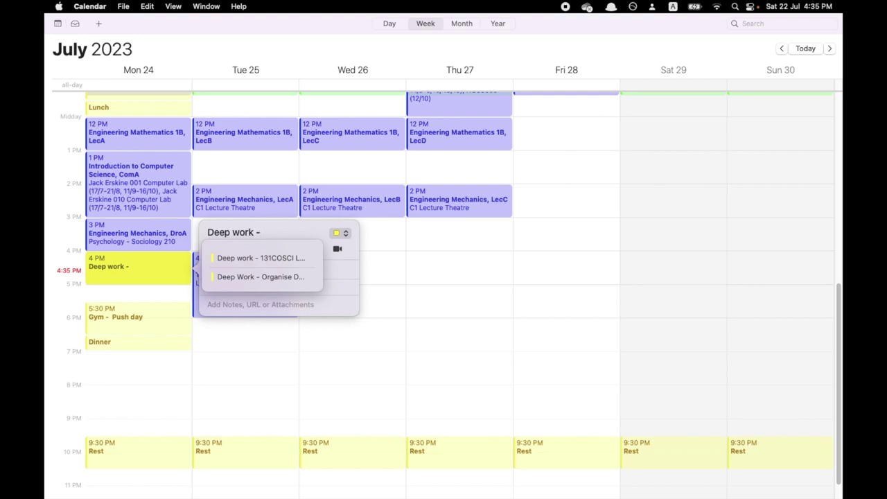
pyautogui.write('Mechanics')
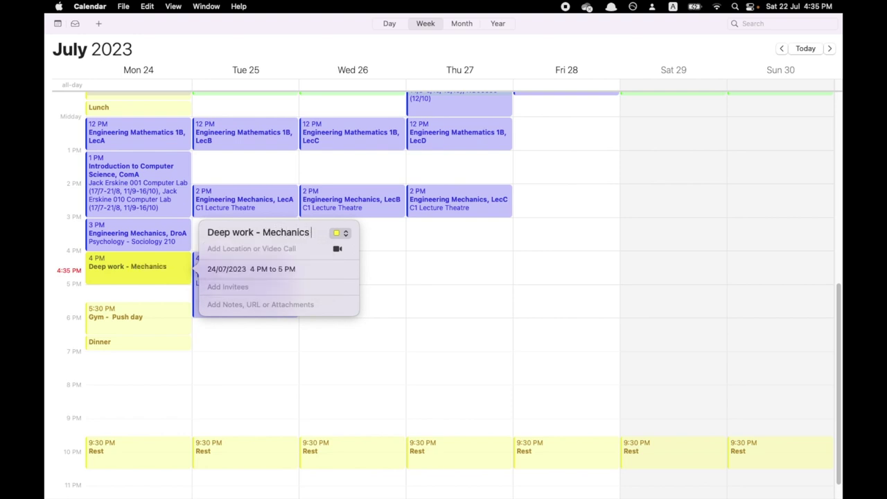
pyautogui.write(' Engineering mechanics')
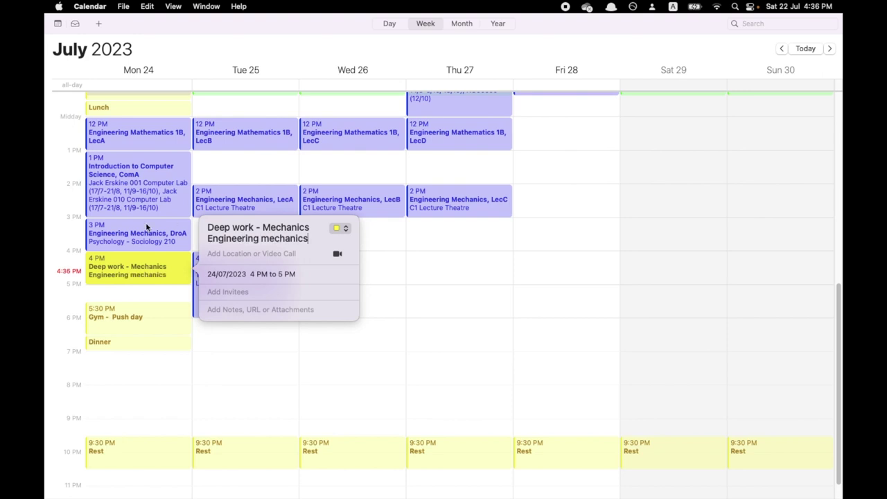
pyautogui.write(' - Quiz/')
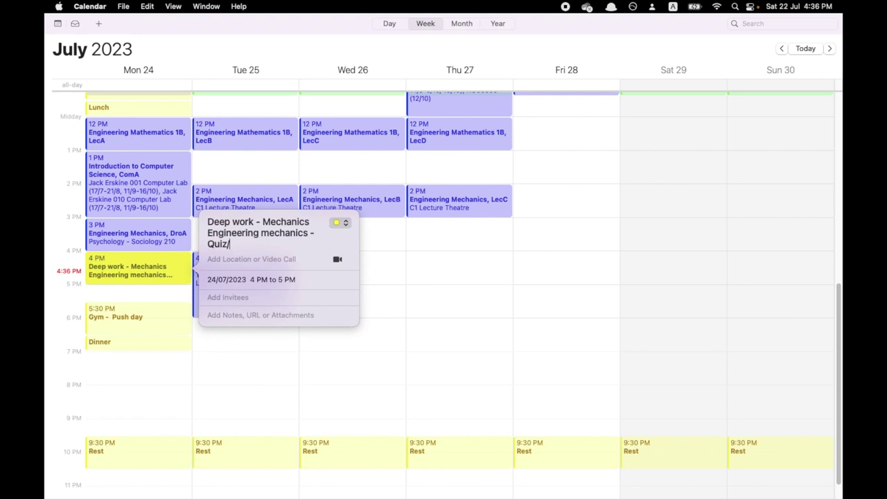
pyautogui.press('BackSpace')
pyautogui.press('BackSpace')
pyautogui.press('BackSpace')
pyautogui.press('BackSpace')
pyautogui.write('Tuto')
# Step: Set the end time of the 4 PM Monday deep work event to 5:30 PM
pyautogui.click(284, 279)
pyautogui.click(314, 274)
pyautogui.click(310, 304)
pyautogui.click(167, 367)
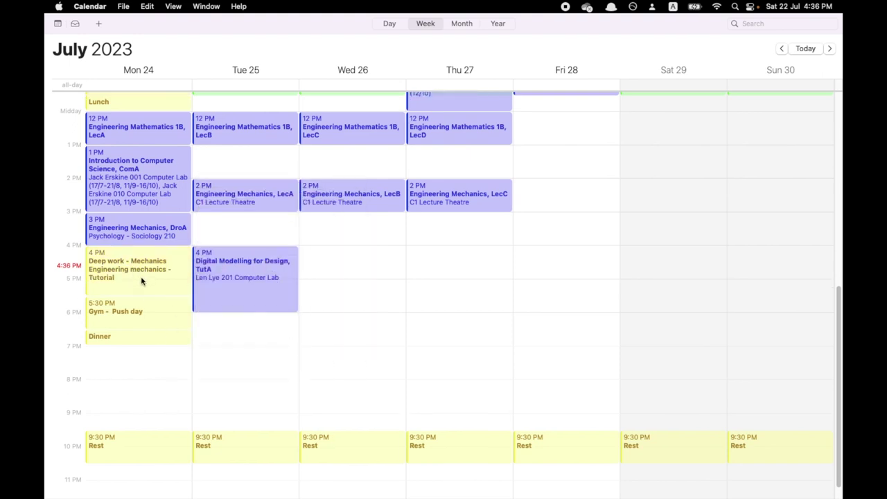
# Step: Assign Monday's 10 AM "Deep work - EMATH" event to the red calendar
pyautogui.scroll(5, 145, 286)
pyautogui.doubleClick(170, 208)
pyautogui.click(342, 184)
pyautogui.click(363, 163)
# Step: Assign Monday's 4 PM engineering mechanics deep work event to the red calendar
pyautogui.scroll(-2, 188, 317)
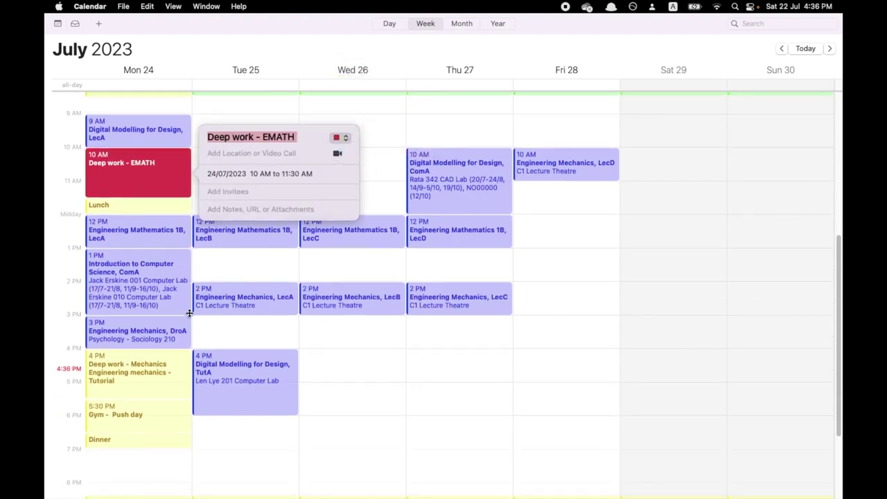
pyautogui.click(170, 365)
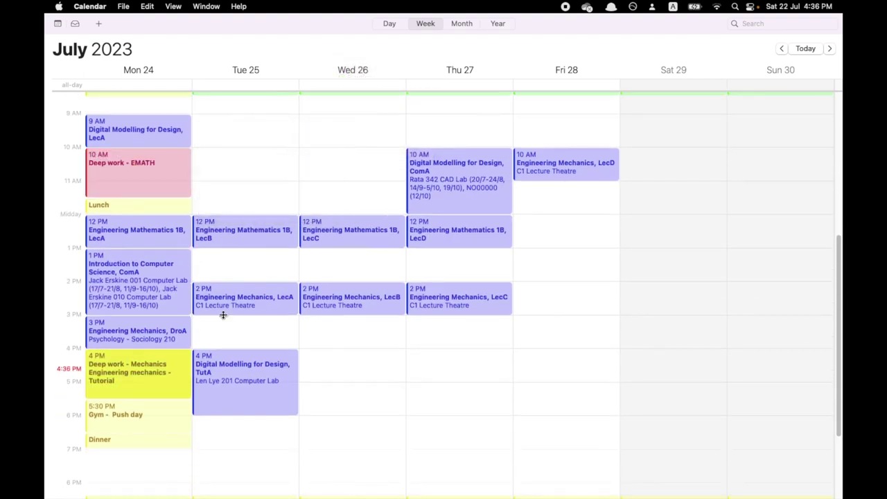
pyautogui.doubleClick(169, 373)
pyautogui.click(336, 329)
pyautogui.click(361, 305)
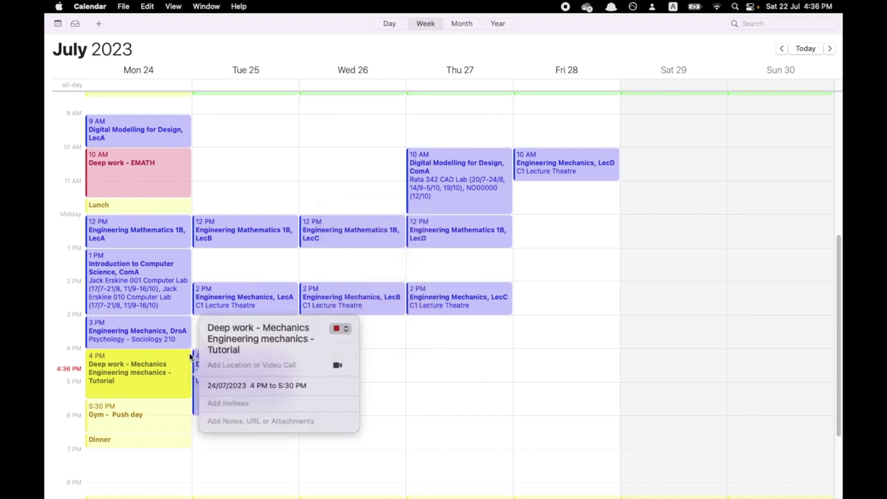
pyautogui.scroll(-2, 172, 432)
pyautogui.click(172, 432)
# Step: Add a new event on Monday 24 from 7 PM to 8 PM, directly after Dinner
pyautogui.scroll(-5, 166, 399)
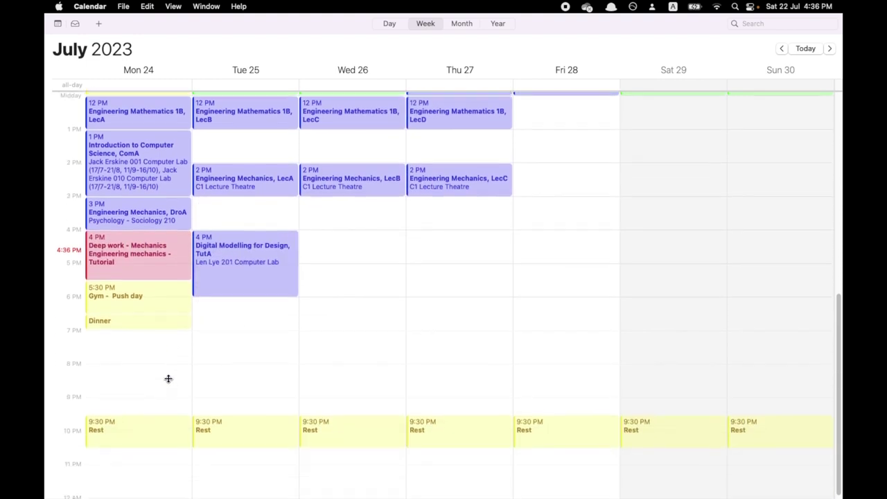
pyautogui.doubleClick(153, 314)
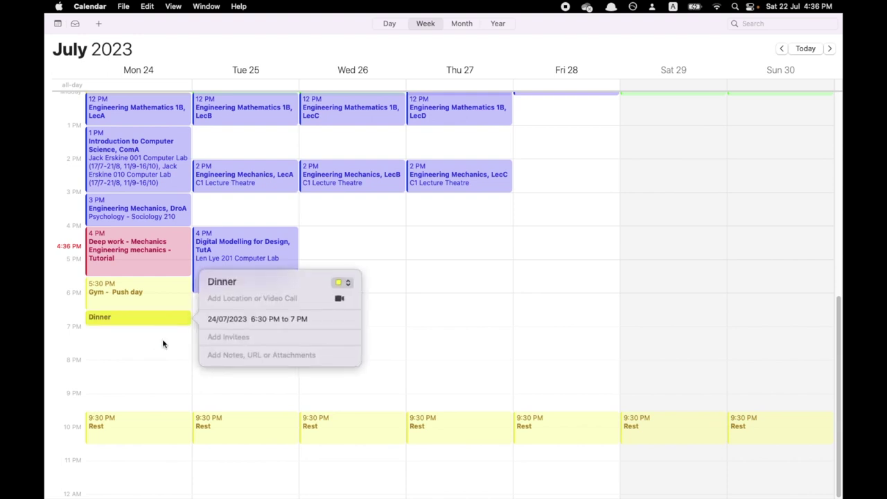
pyautogui.click(158, 341)
pyautogui.doubleClick(144, 338)
pyautogui.moveTo(143, 340); pyautogui.dragTo(142, 326)
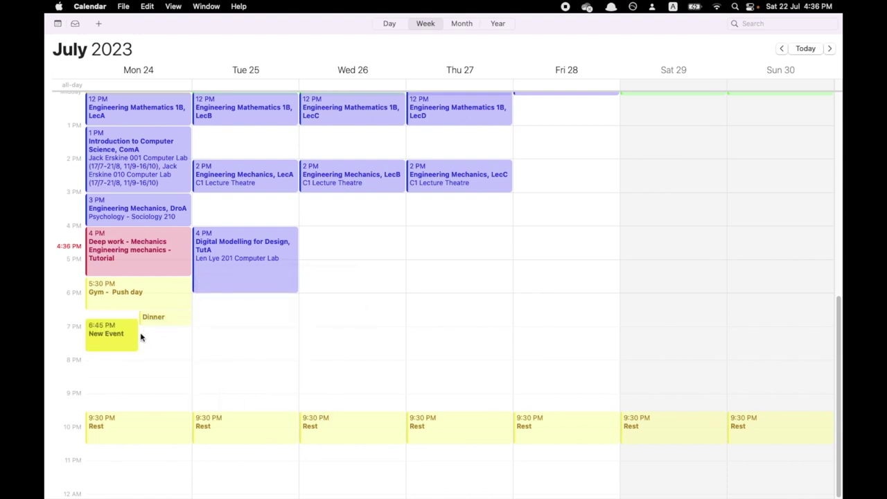
pyautogui.doubleClick(125, 349)
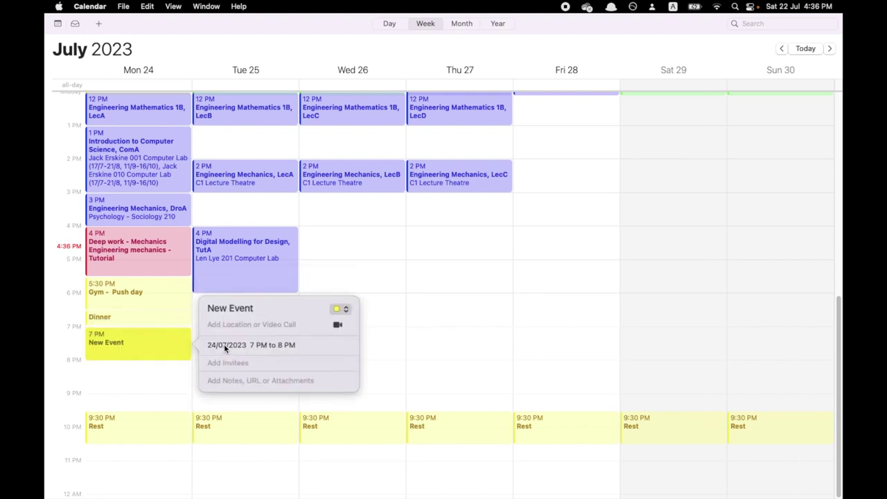
# Step: Set the end of Monday's 7 PM new event to 7:30 PM and title it "Relax"
pyautogui.click(285, 346)
pyautogui.click(317, 339)
pyautogui.click(313, 352)
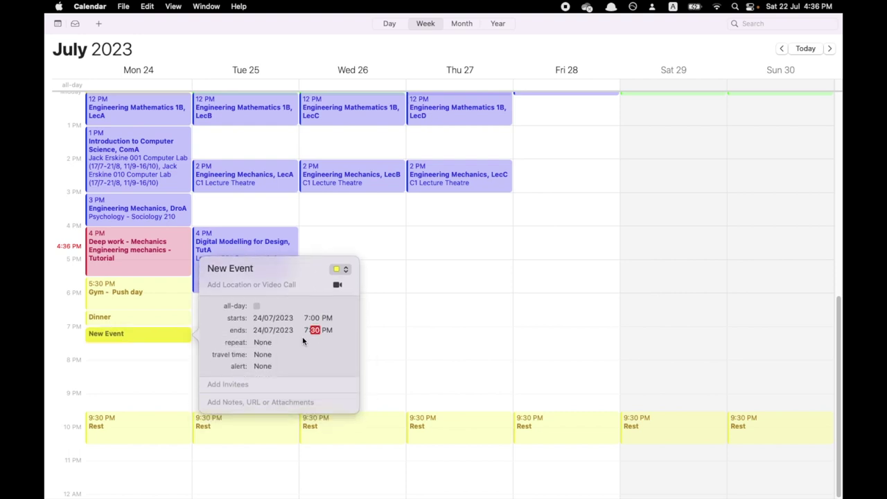
pyautogui.click(132, 271)
pyautogui.write('Relax')
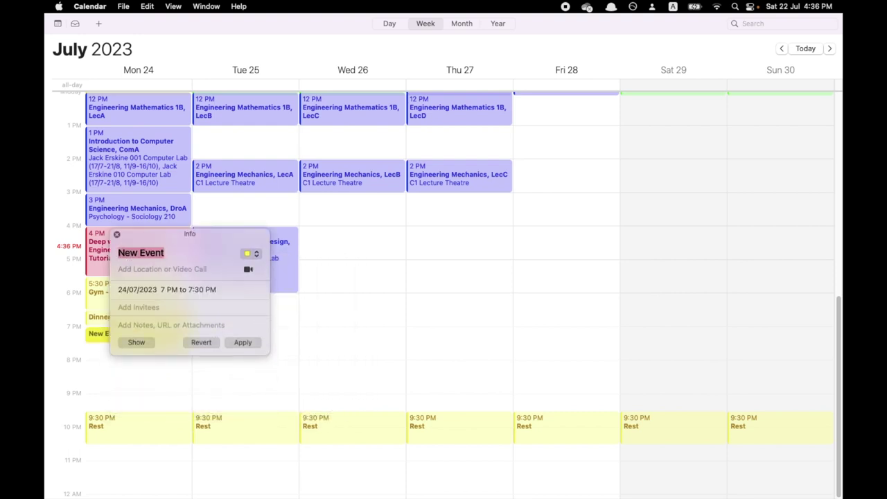
pyautogui.click(116, 234)
# Step: Add a new event on Monday 24 from 7:30 PM to 8:30 PM, directly after Relax
pyautogui.doubleClick(116, 368)
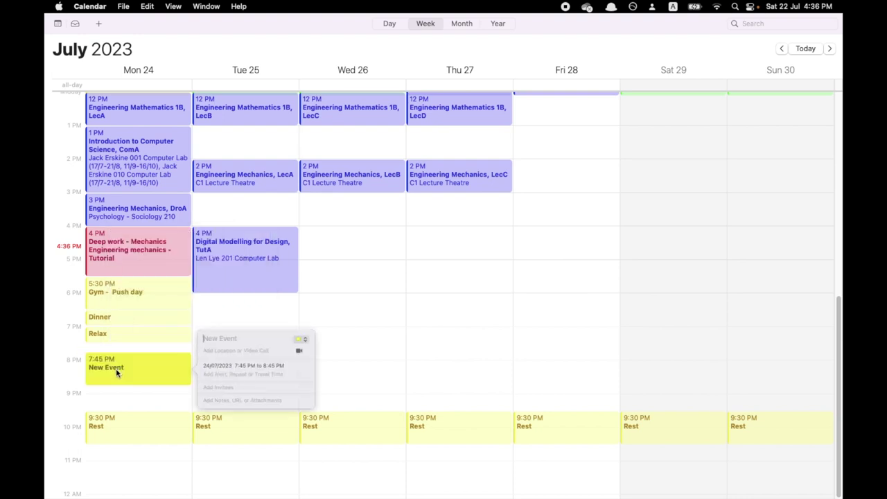
pyautogui.click(116, 359)
pyautogui.doubleClick(113, 354)
# Step: Title Monday's new 7:30 PM event "Deep work/ Learning"
pyautogui.moveTo(256, 326); pyautogui.dragTo(185, 323)
pyautogui.press('BackSpace')
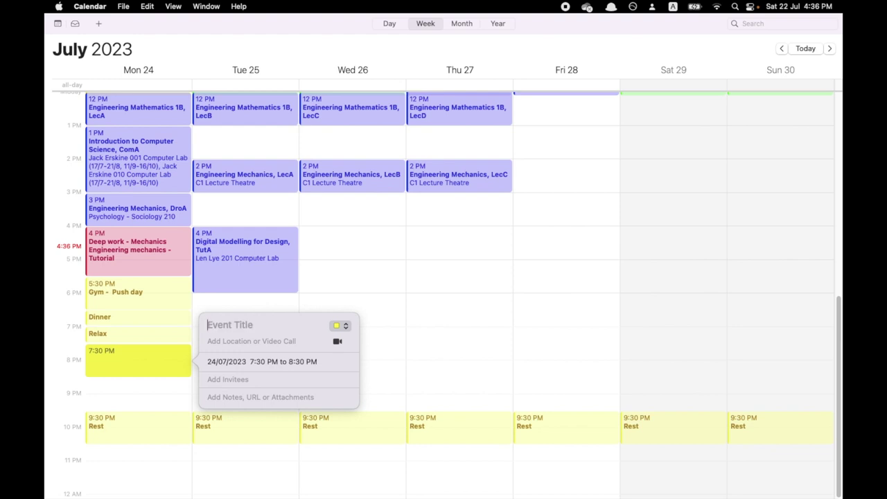
pyautogui.write('Deep work')
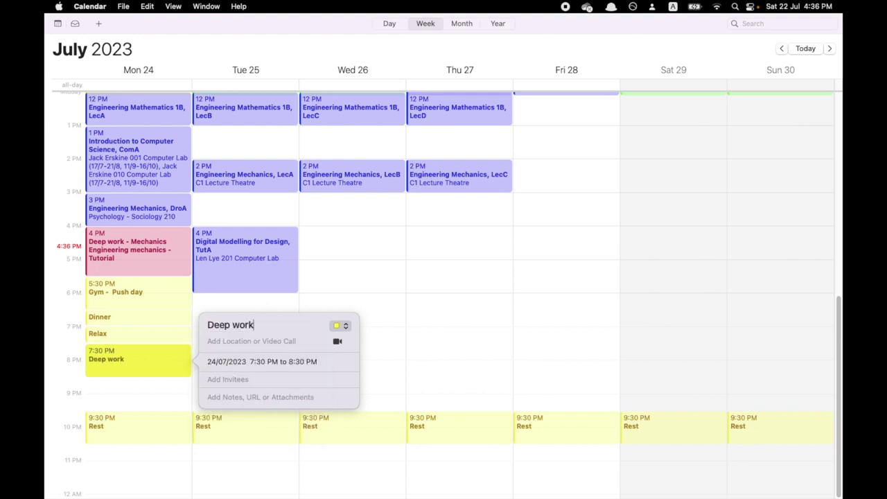
pyautogui.write(' -')
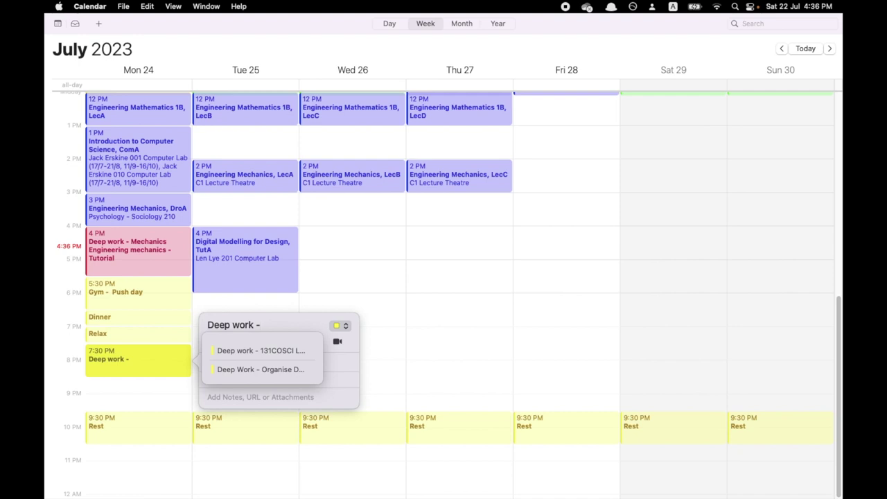
pyautogui.press('BackSpace')
pyautogui.press('BackSpace')
pyautogui.write('/ Lerning')
pyautogui.press('BackSpace')
pyautogui.press('BackSpace')
pyautogui.press('BackSpace')
pyautogui.press('BackSpace')
pyautogui.press('BackSpace')
pyautogui.write('arning')
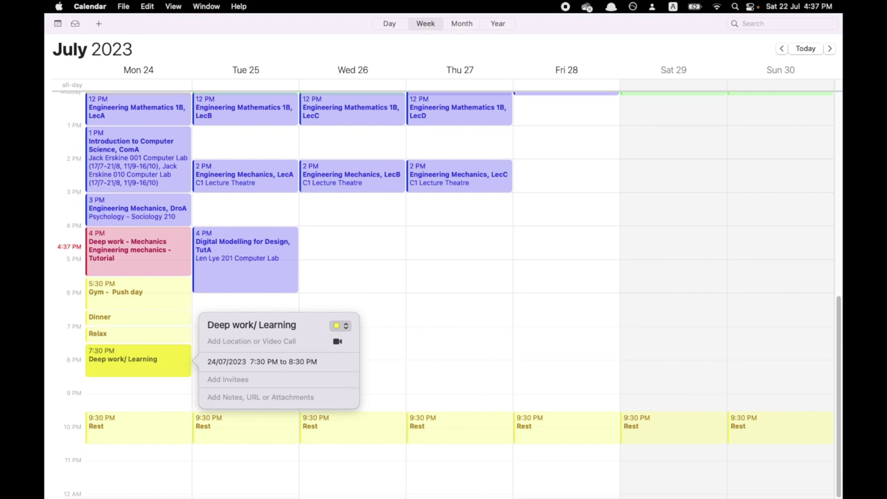
# Step: Set the end time of Monday's "Deep work/ Learning" event to 9:30 PM
pyautogui.click(299, 364)
pyautogui.click(315, 355)
pyautogui.click(319, 395)
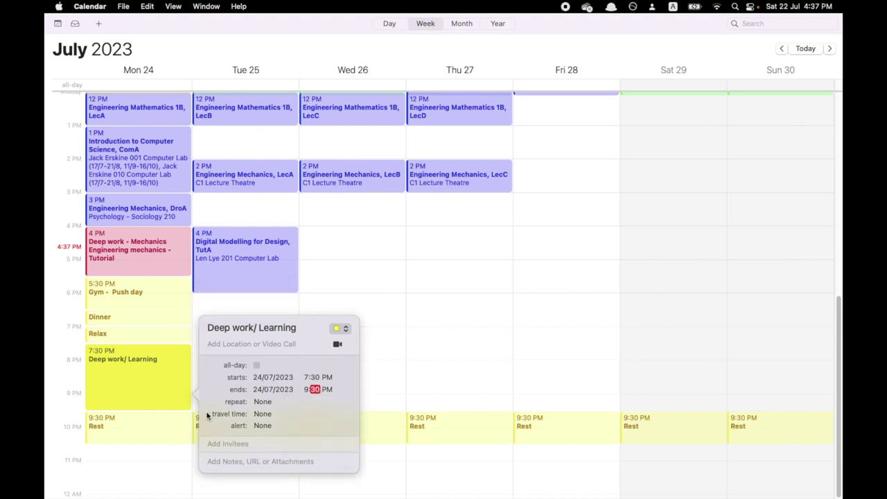
pyautogui.click(324, 298)
# Step: Add a new event on Tuesday 25 from 7:30 AM to 8:30 AM, directly after the morning routine
pyautogui.scroll(5, 289, 404)
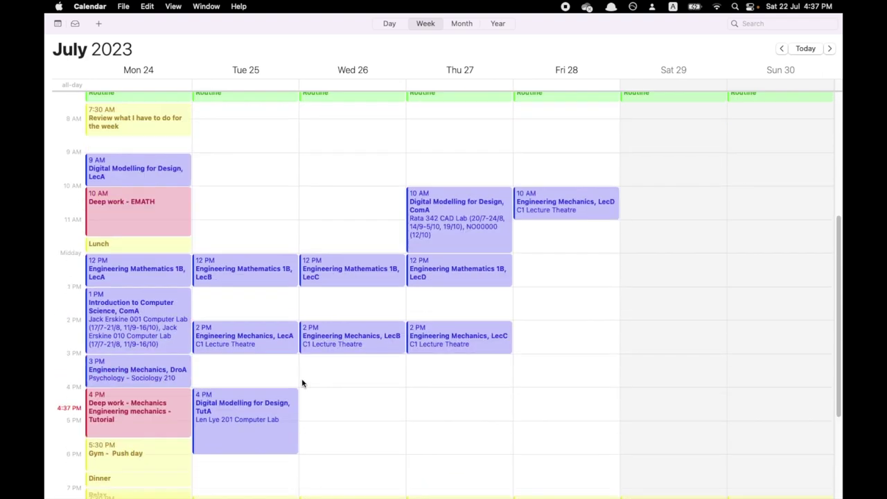
pyautogui.scroll(-5, 278, 327)
pyautogui.scroll(5, 279, 327)
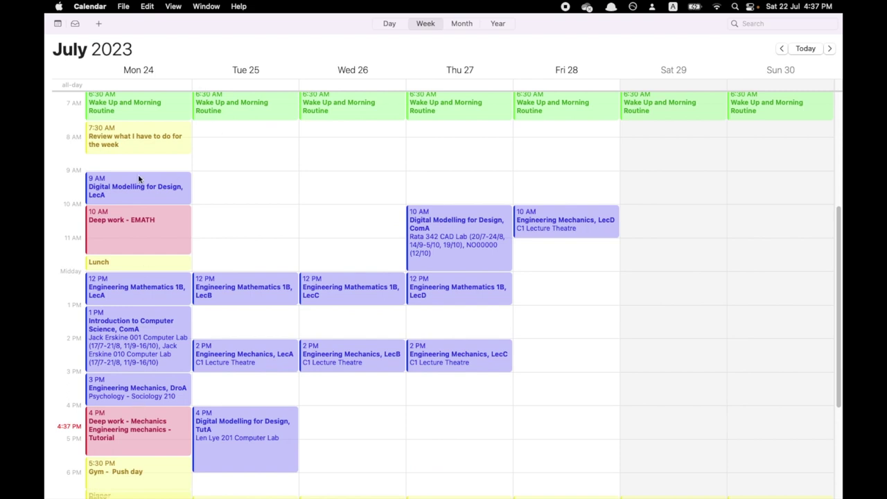
pyautogui.scroll(-3, 125, 222)
pyautogui.scroll(6, 130, 297)
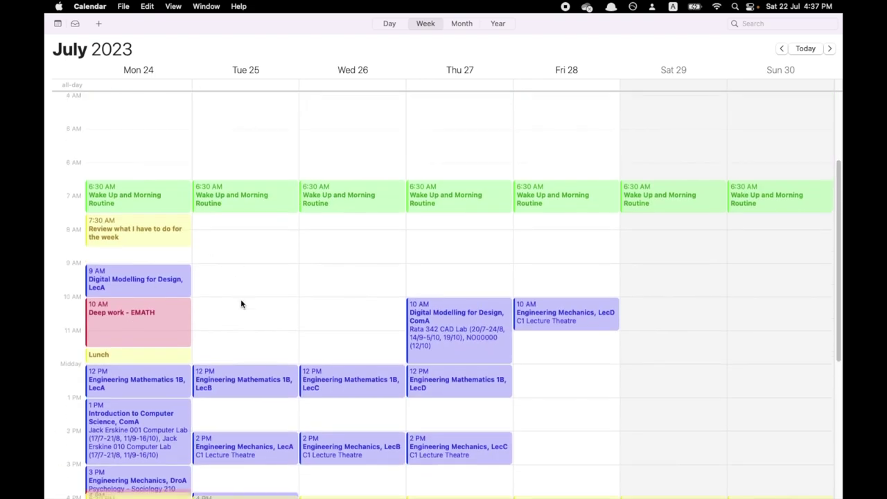
pyautogui.scroll(2, 244, 288)
pyautogui.doubleClick(232, 277)
pyautogui.click(233, 270)
pyautogui.doubleClick(233, 270)
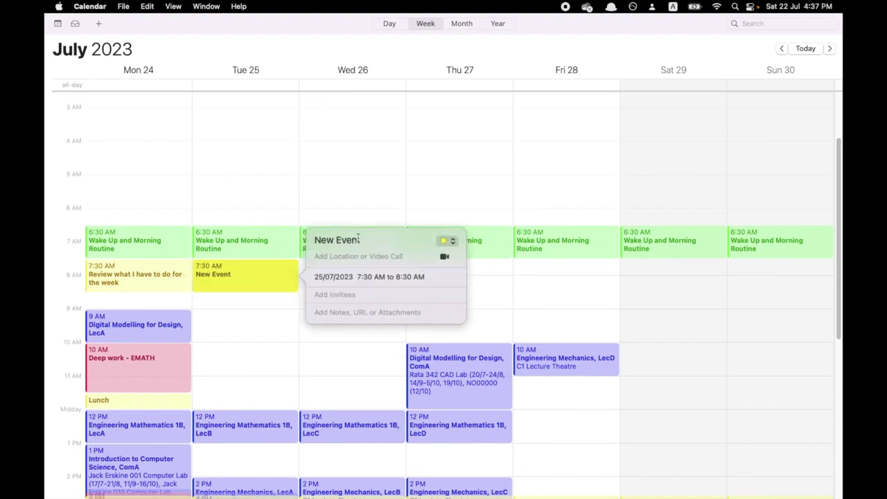
# Step: Title Tuesday's new 7:30 AM event "Record 3 videos for youtube"
pyautogui.press('BackSpace')
pyautogui.write('V')
pyautogui.press('BackSpace')
pyautogui.write('Record 3 videos for youtube')
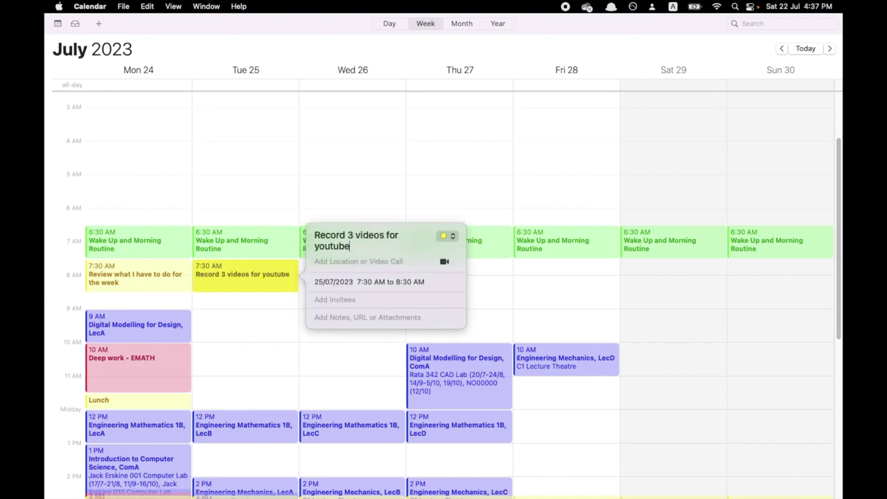
# Step: Set the end time of Tuesday's video recording event to 9:30 AM
pyautogui.click(400, 282)
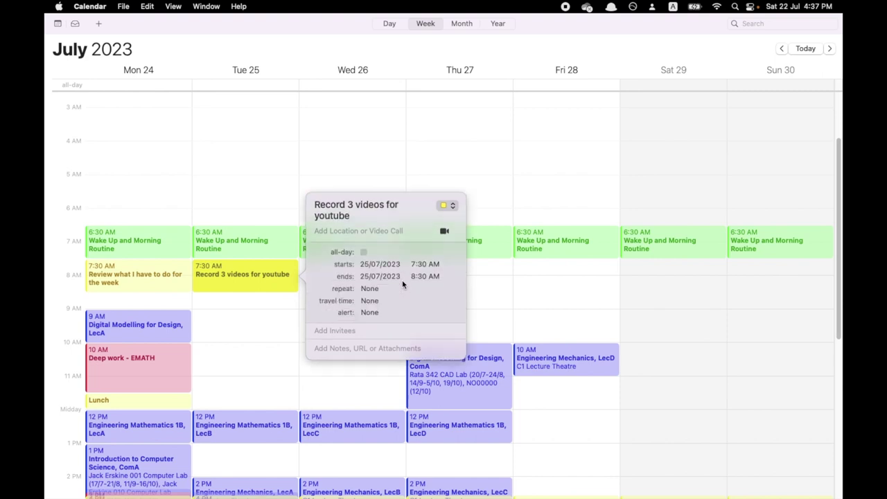
pyautogui.click(415, 279)
pyautogui.click(428, 316)
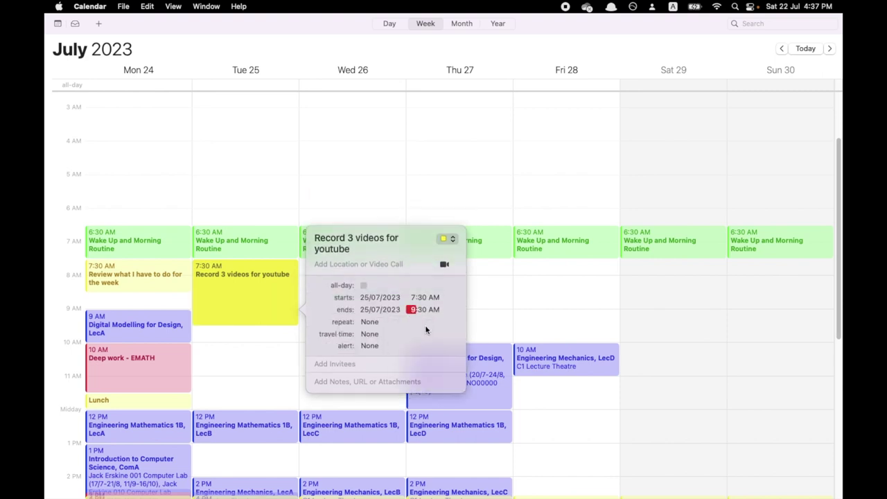
pyautogui.click(278, 348)
pyautogui.click(279, 316)
pyautogui.click(263, 358)
# Step: Add an event titled "Lunch" on Tuesday 25 from 11:15 AM to 12:15 PM
pyautogui.scroll(-5, 246, 279)
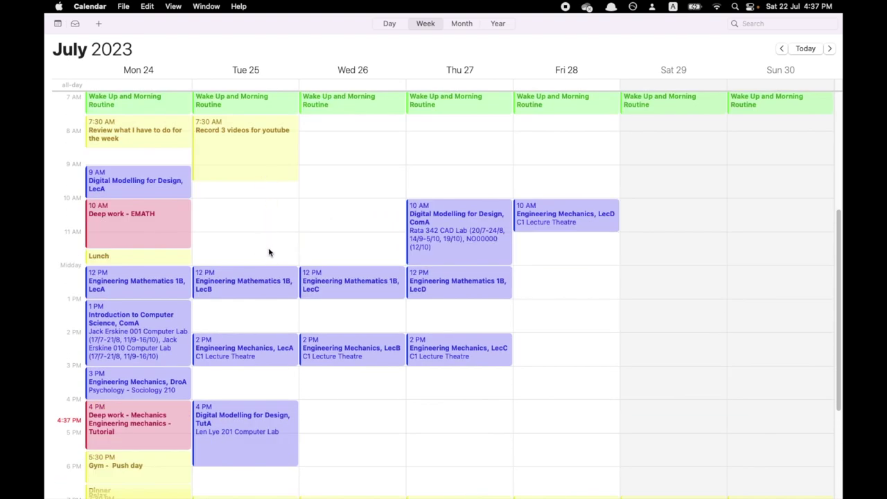
pyautogui.doubleClick(271, 250)
pyautogui.click(226, 251)
pyautogui.doubleClick(224, 252)
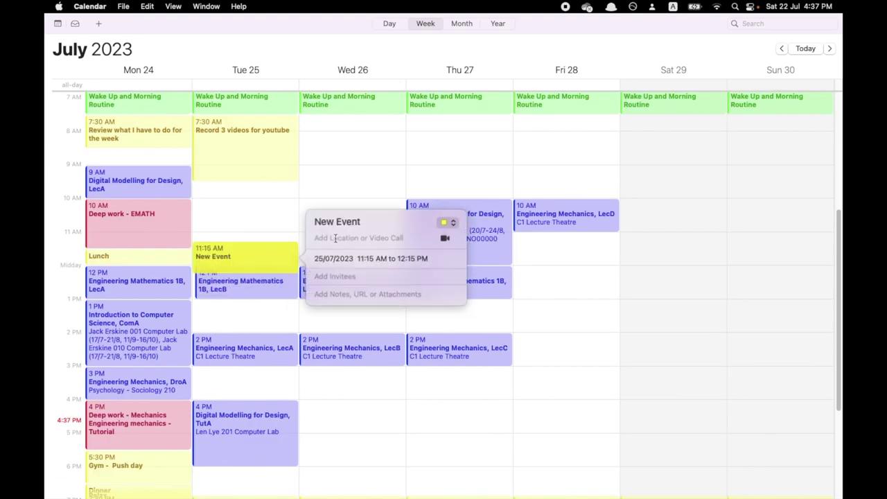
pyautogui.press('BackSpace')
pyautogui.write('LUN')
pyautogui.press('BackSpace')
pyautogui.press('BackSpace')
pyautogui.write('unc')
# Step: Set Tuesday's Lunch to 11:30 AM–12:00 PM and move it to 1 PM, directly after the Engineering Mathematics lecture
pyautogui.click(378, 260)
pyautogui.click(420, 242)
pyautogui.write('30 AM')
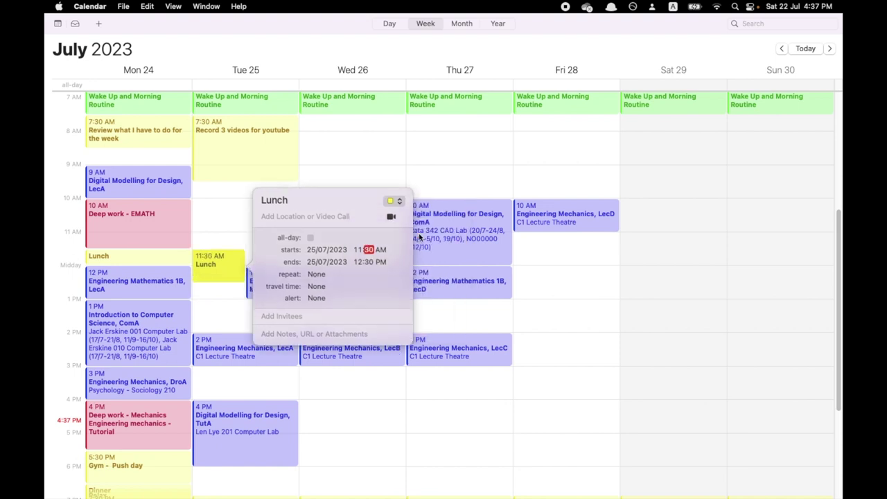
pyautogui.click(376, 260)
pyautogui.click(367, 273)
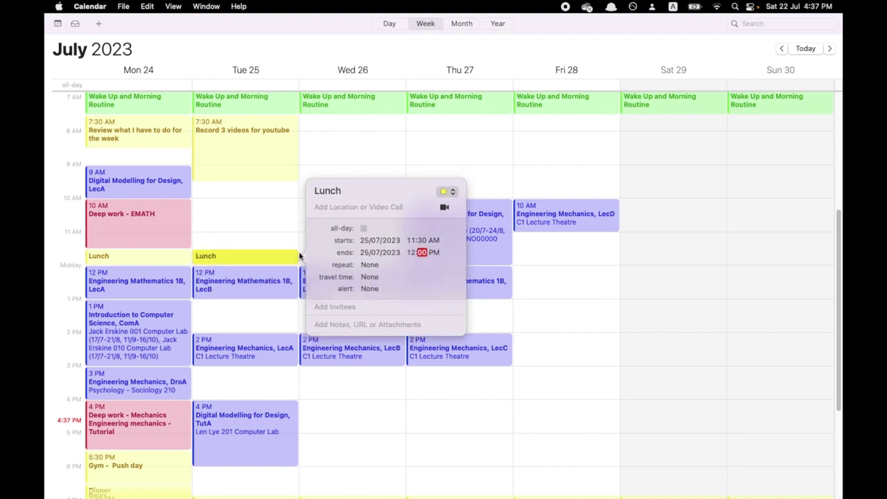
pyautogui.click(267, 232)
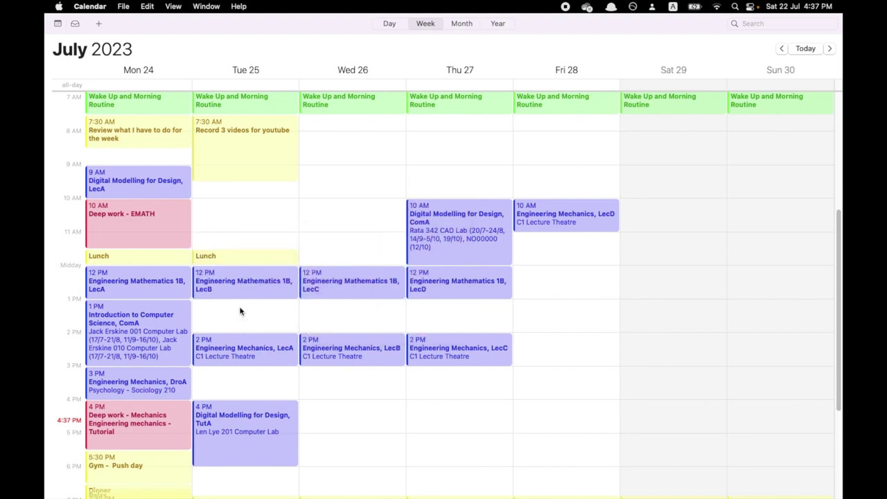
pyautogui.moveTo(233, 257); pyautogui.dragTo(237, 298)
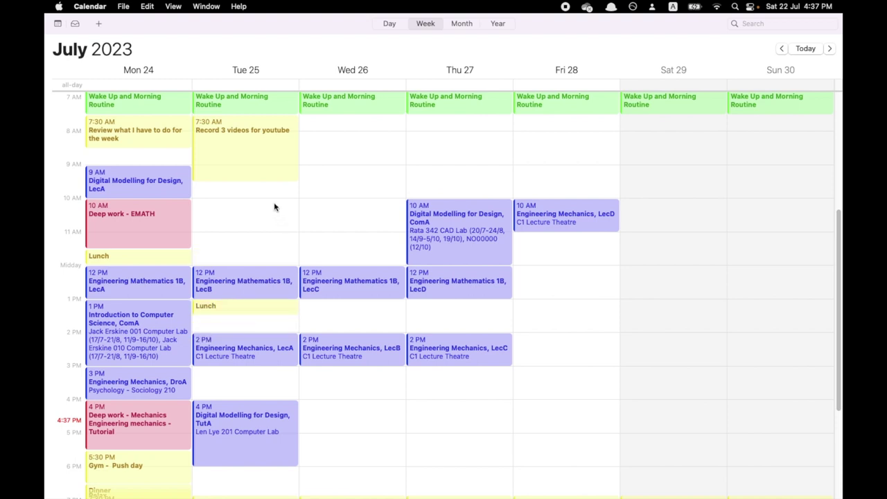
# Step: Add a new event on Tuesday 25 from 9:30 AM to 10:30 AM, directly after the video recording
pyautogui.scroll(2, 273, 208)
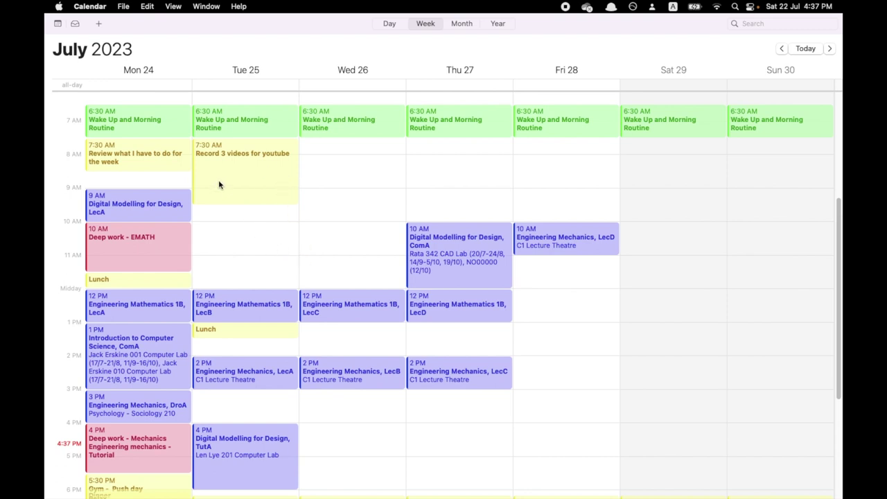
pyautogui.click(253, 177)
pyautogui.click(246, 224)
pyautogui.scroll(-2, 216, 221)
pyautogui.doubleClick(229, 201)
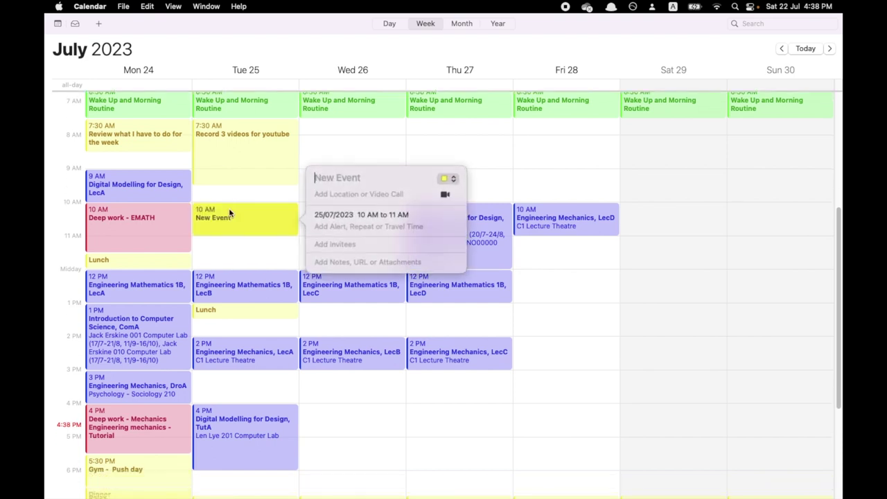
pyautogui.moveTo(229, 210)
pyautogui.mouseDown()
pyautogui.moveTo(228, 194)
pyautogui.moveTo(236, 196)
pyautogui.mouseUp()
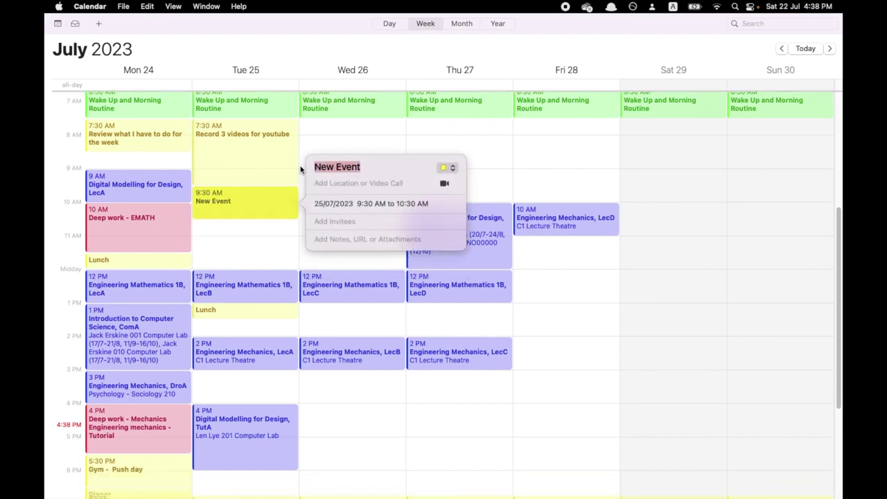
# Step: Title Tuesday's new 9:30 AM event "Deep work"
pyautogui.write('DEEP')
pyautogui.press('BackSpace')
pyautogui.press('BackSpace')
pyautogui.press('BackSpace')
pyautogui.write('eep work')
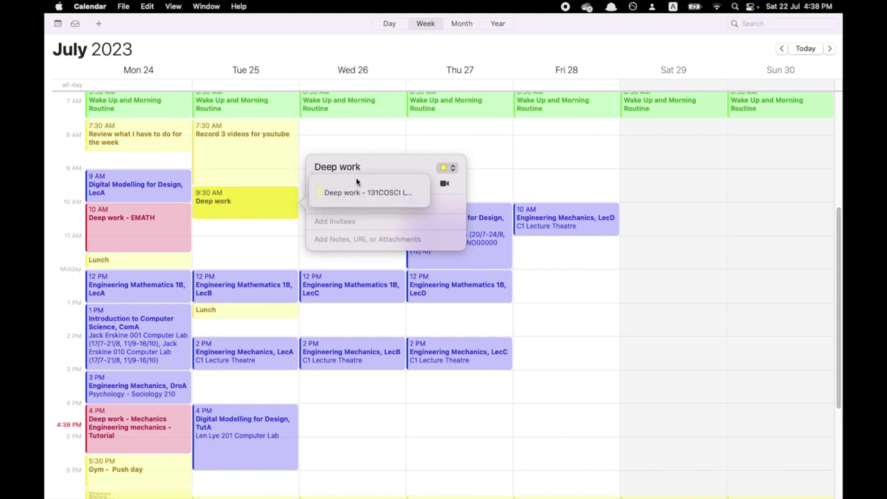
pyautogui.press('Return')
# Step: Set the end time of Tuesday's 9:30 AM deep work event to 11 AM
pyautogui.click(411, 202)
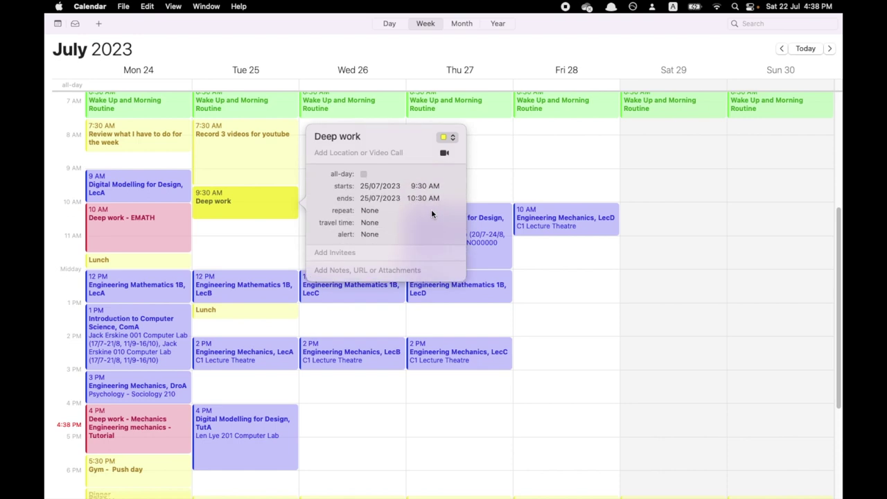
pyautogui.click(421, 228)
pyautogui.click(263, 255)
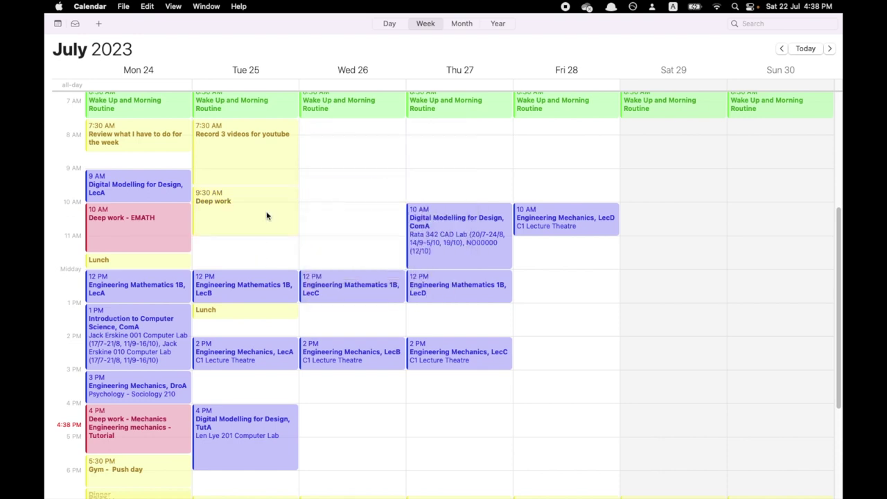
# Step: Extend the title of Tuesday's 9:30 AM event to "Deep work - COSC Coding"
pyautogui.doubleClick(269, 217)
pyautogui.click(353, 170)
pyautogui.click(374, 178)
pyautogui.write('- COSC ')
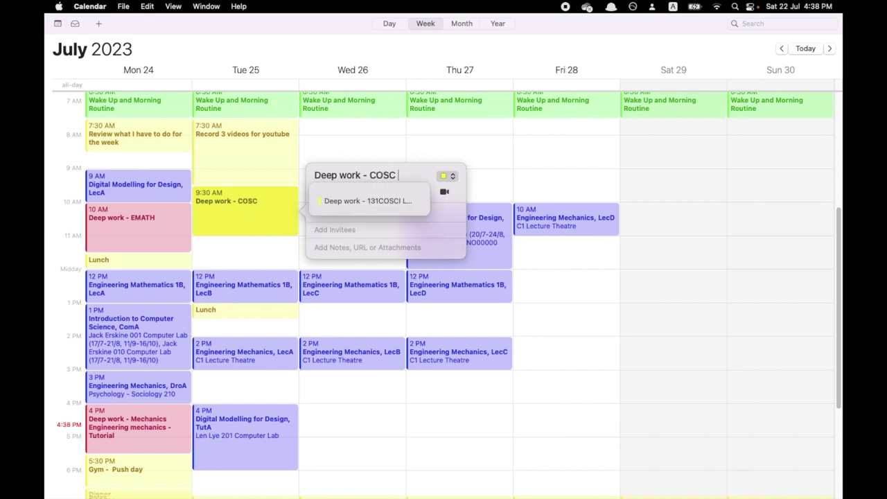
pyautogui.write('Coding')
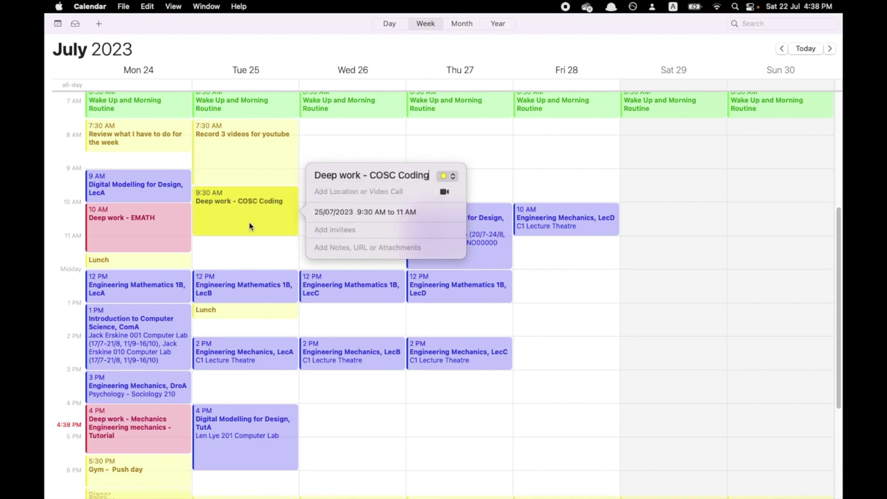
# Step: Assign Tuesday's "Deep work - COSC Coding" event to the red calendar
pyautogui.click(445, 176)
pyautogui.click(471, 149)
pyautogui.scroll(-2, 262, 241)
pyautogui.click(280, 193)
# Step: Add a new event on Tuesday 25 from 11 AM to 12 PM, directly after the COSC deep work
pyautogui.scroll(-1, 282, 192)
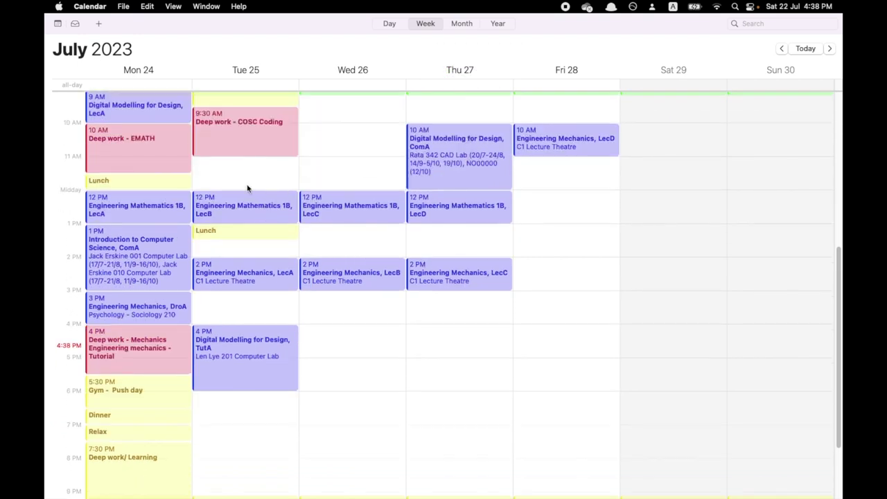
pyautogui.scroll(1, 229, 162)
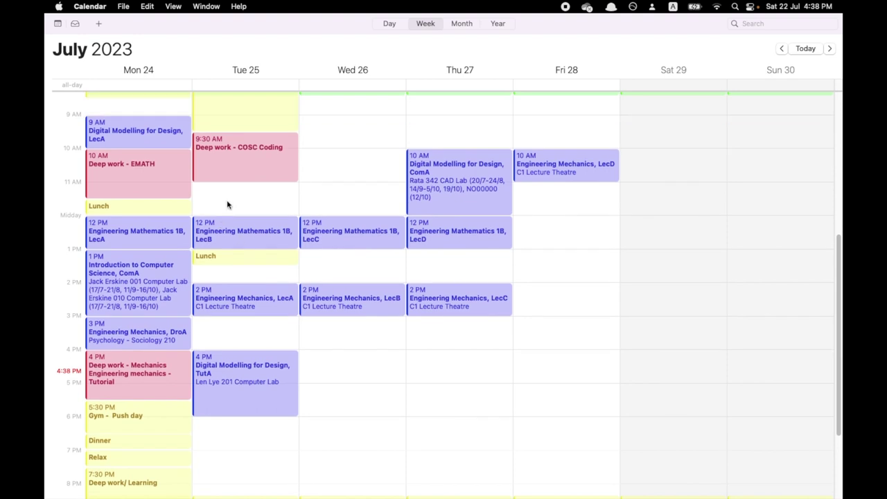
pyautogui.doubleClick(226, 200)
pyautogui.moveTo(227, 209); pyautogui.dragTo(219, 189)
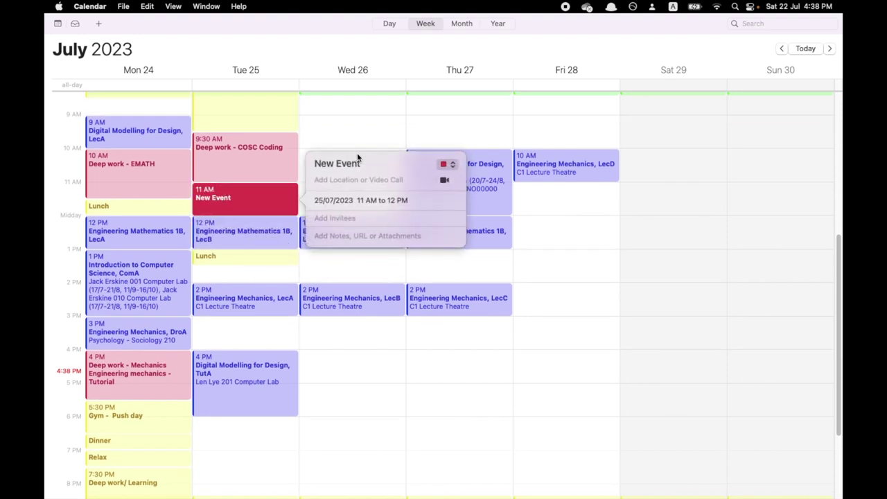
# Step: Title Tuesday's new 11 AM event "PROD design work - figure out CAD software"
pyautogui.press('BackSpace')
pyautogui.write('PR')
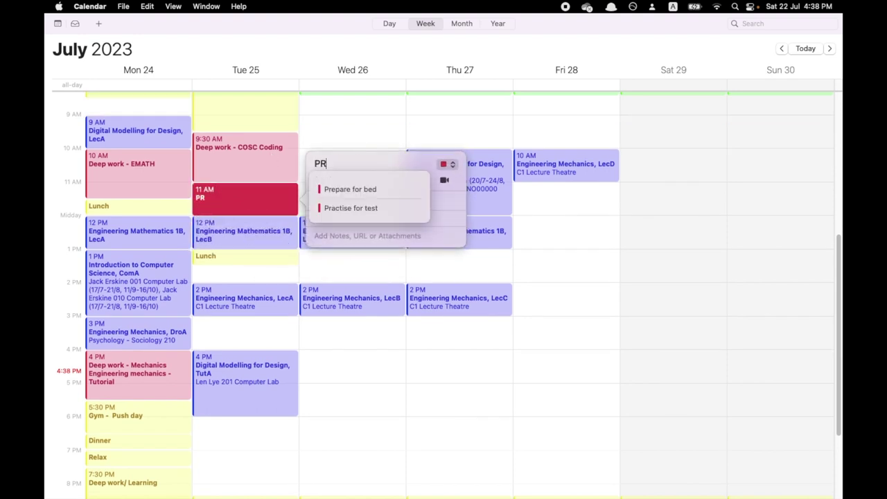
pyautogui.write('OD design')
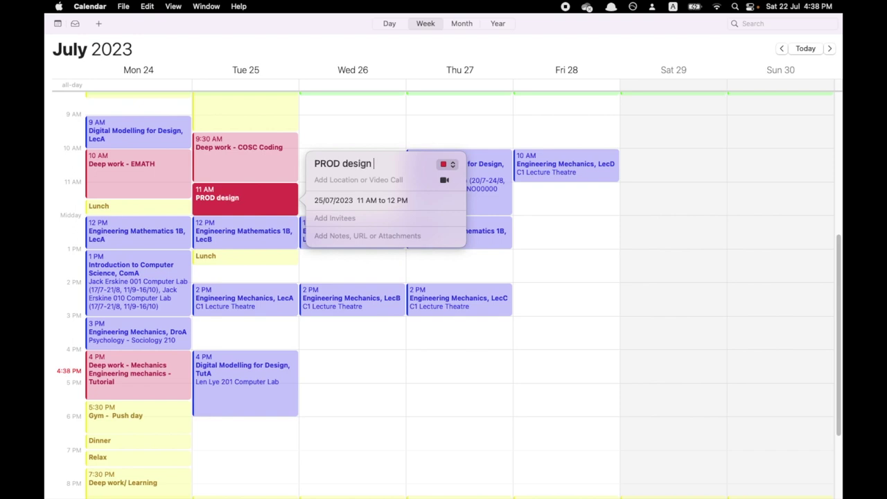
pyautogui.write(' work - figure out CAD software')
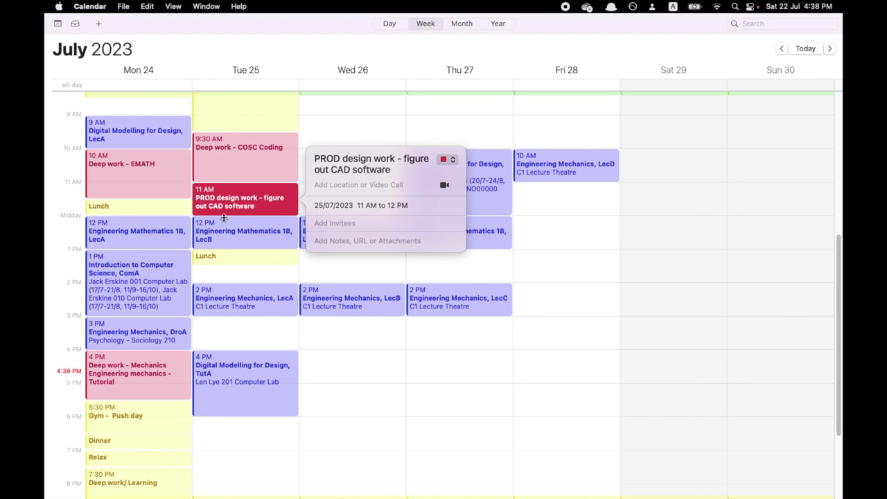
# Step: Extend Tuesday's Lunch event so it ends at 2 PM
pyautogui.press('Escape')
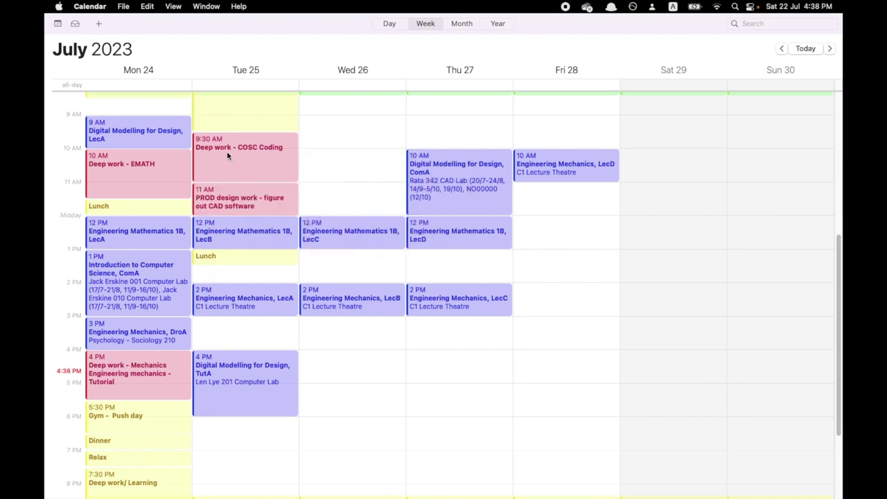
pyautogui.scroll(3, 230, 161)
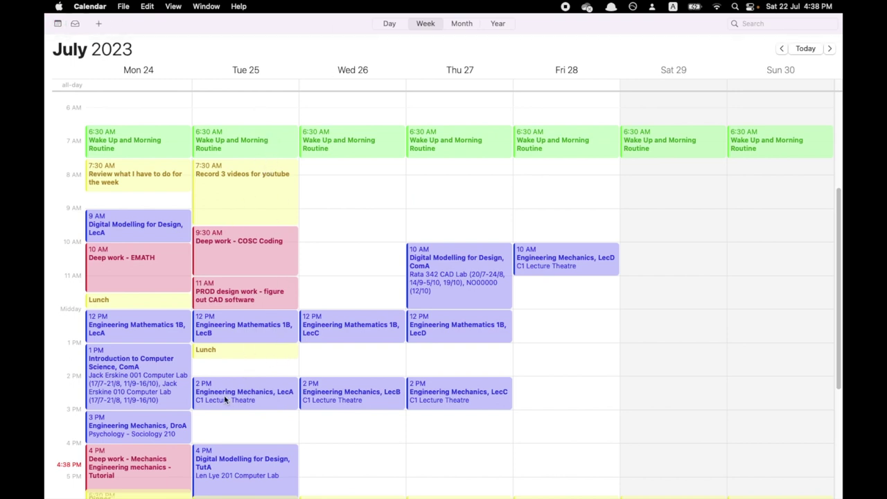
pyautogui.scroll(-3, 225, 394)
pyautogui.scroll(2, 262, 172)
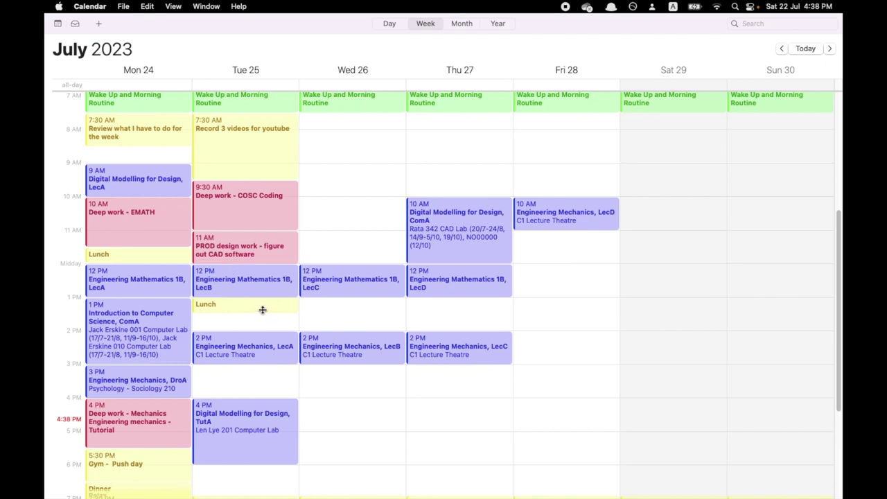
pyautogui.scroll(-2, 262, 309)
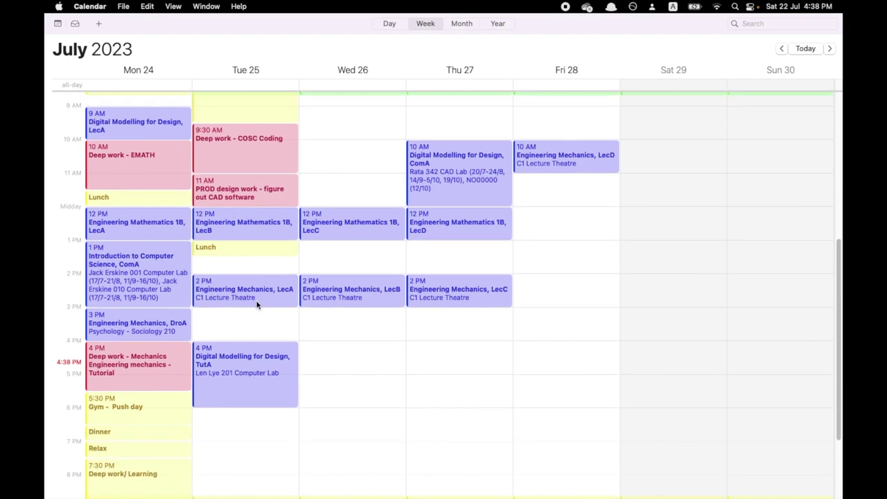
pyautogui.scroll(-2, 257, 303)
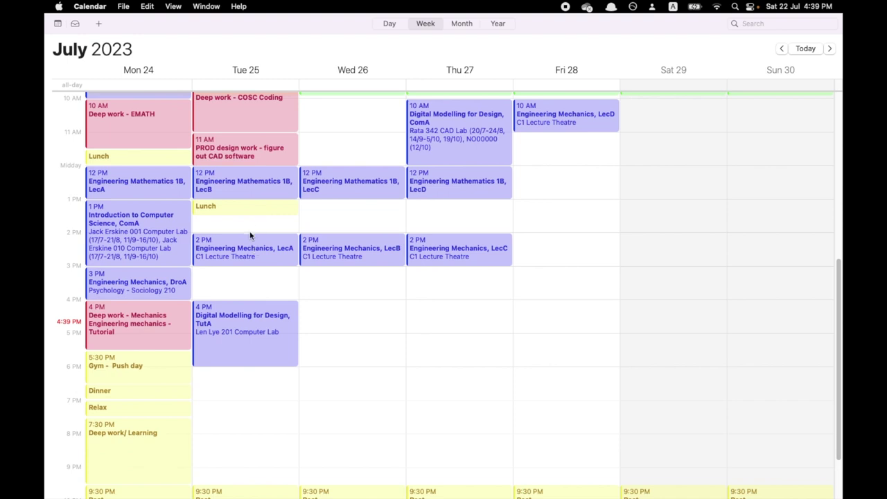
pyautogui.doubleClick(240, 208)
pyautogui.click(393, 209)
pyautogui.click(416, 215)
pyautogui.write('200')
pyautogui.click(343, 318)
# Step: Add an event titled "Write/Script Stuff" on Tuesday 25 from 3 PM to 4 PM
pyautogui.scroll(-2, 262, 235)
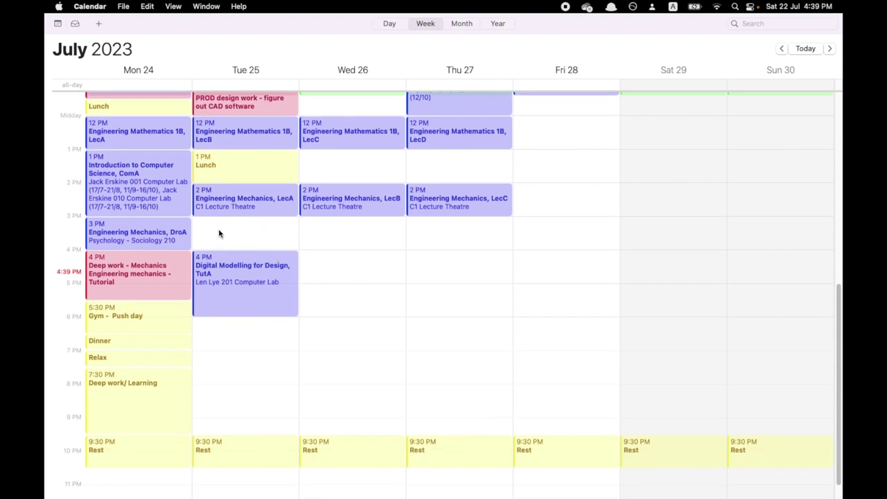
pyautogui.doubleClick(229, 243)
pyautogui.moveTo(260, 242); pyautogui.dragTo(260, 226)
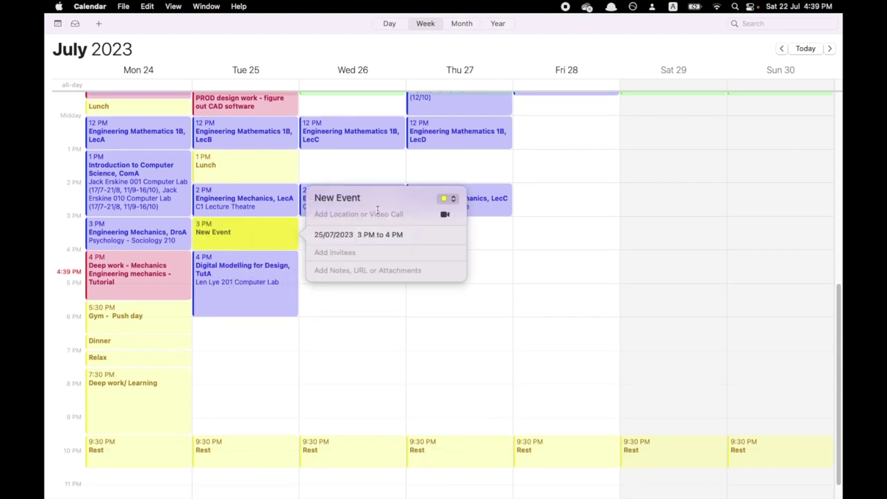
pyautogui.write('Write')
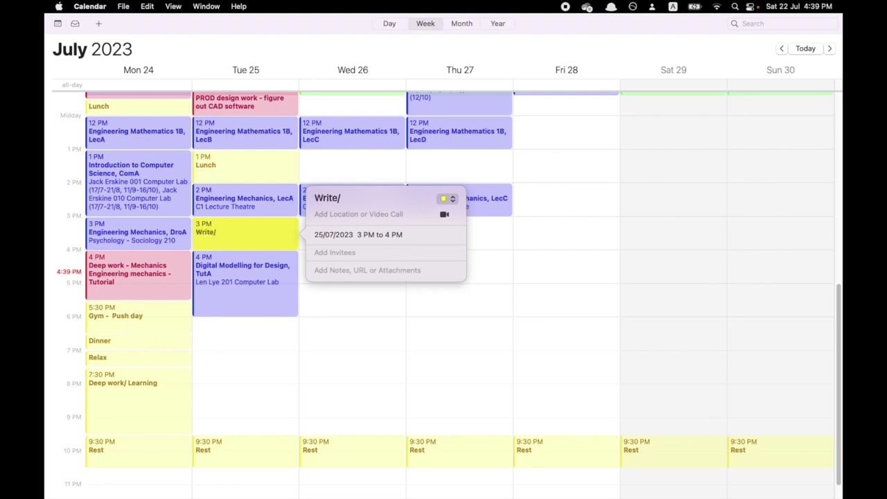
pyautogui.write('/Script Stuff')
# Step: Assign Tuesday's "Write/Script Stuff" event to the red Work calendar
pyautogui.click(448, 198)
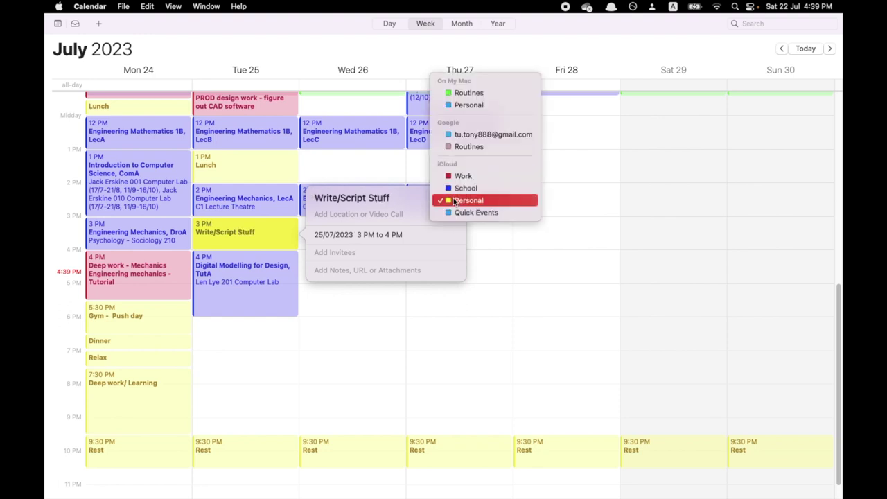
pyautogui.click(472, 170)
pyautogui.click(251, 359)
# Step: Add a new event on Tuesday 25 from 6 PM to 7 PM and clear its default title
pyautogui.scroll(-1, 253, 359)
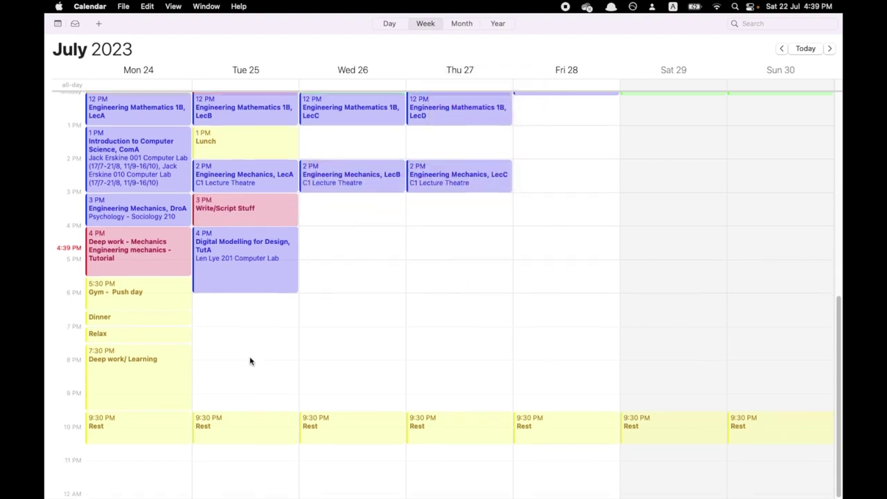
pyautogui.doubleClick(212, 305)
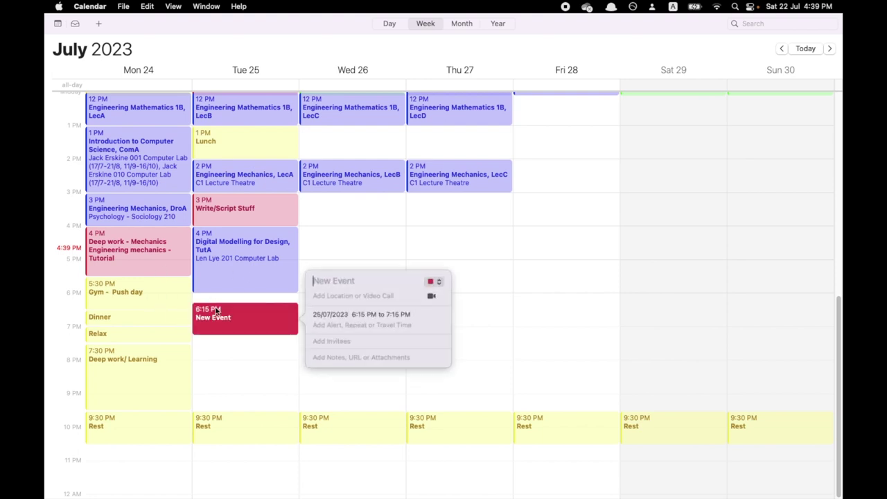
pyautogui.moveTo(216, 309); pyautogui.dragTo(217, 307)
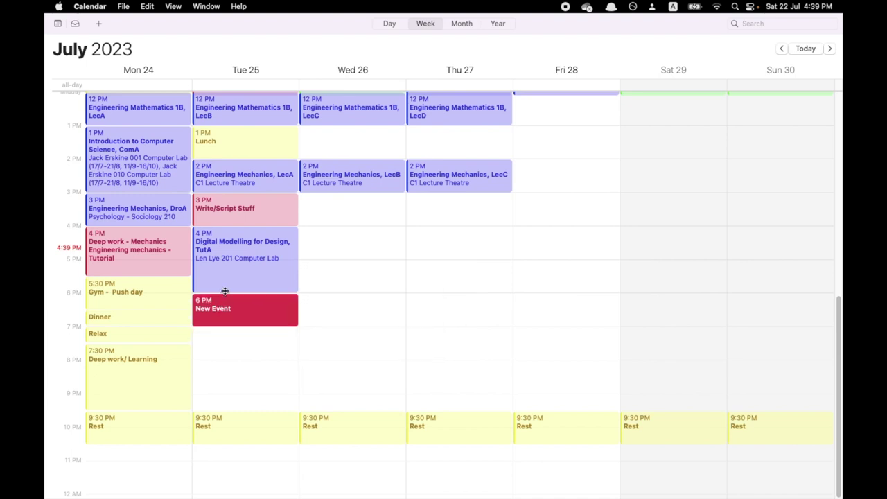
pyautogui.scroll(2, 232, 322)
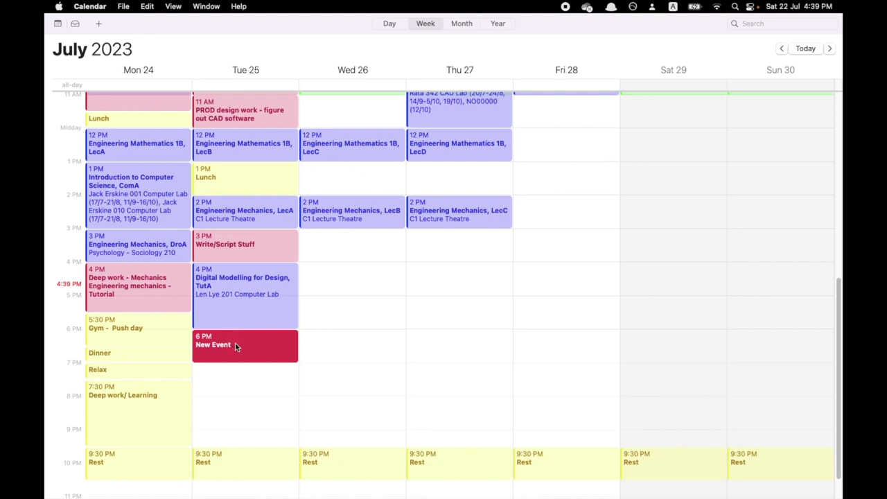
pyautogui.doubleClick(238, 346)
pyautogui.click(359, 311)
pyautogui.press('BackSpace')
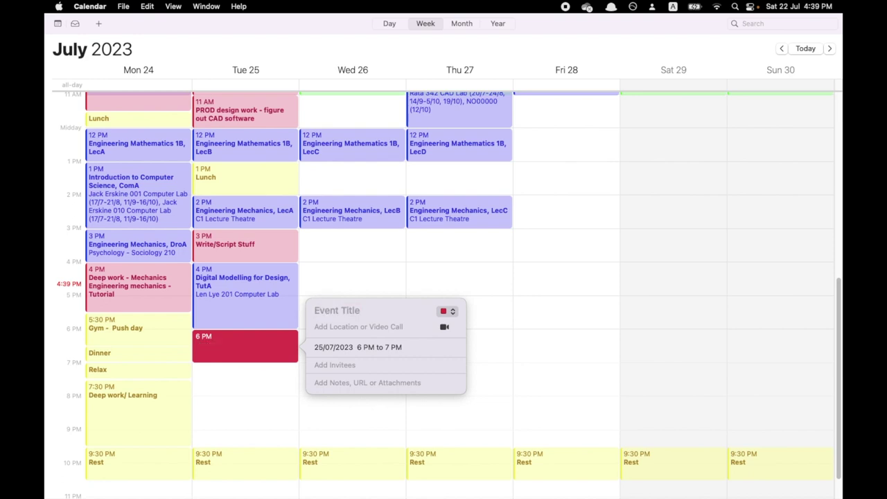
# Step: Move "Write/Script Stuff" to Tuesday 7:30 PM and put the untitled event in its place at 3 PM
pyautogui.moveTo(261, 347); pyautogui.dragTo(307, 254)
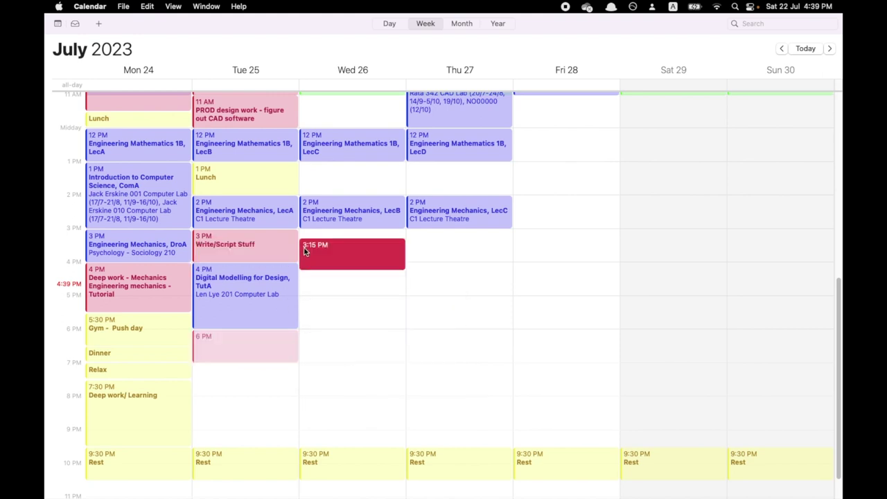
pyautogui.moveTo(252, 261); pyautogui.dragTo(252, 398)
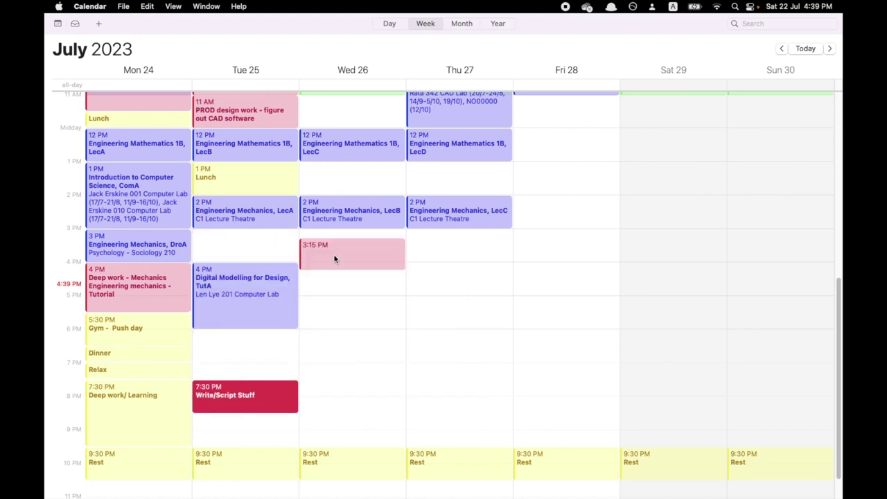
pyautogui.moveTo(334, 257); pyautogui.dragTo(261, 249)
# Step: Title Tuesday's 3 PM event "Gym - Push Day" and assign it to the yellow Personal calendar
pyautogui.doubleClick(261, 249)
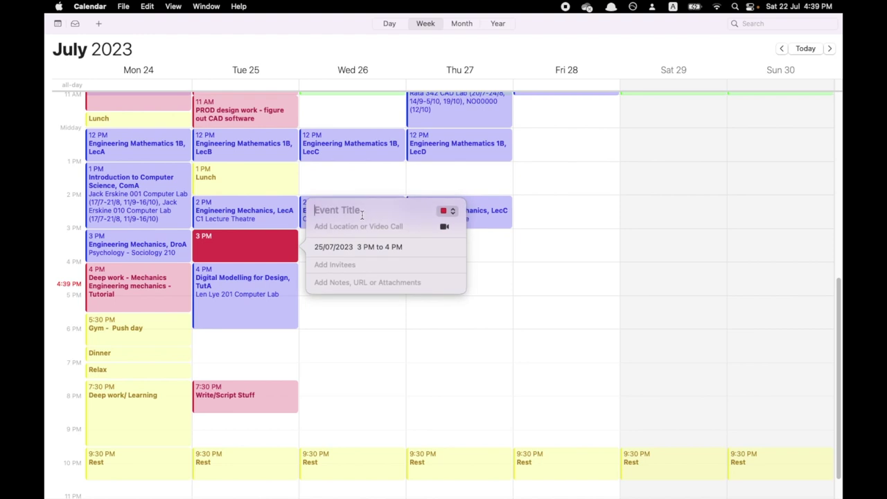
pyautogui.write('Gym - Push Day')
pyautogui.click(449, 210)
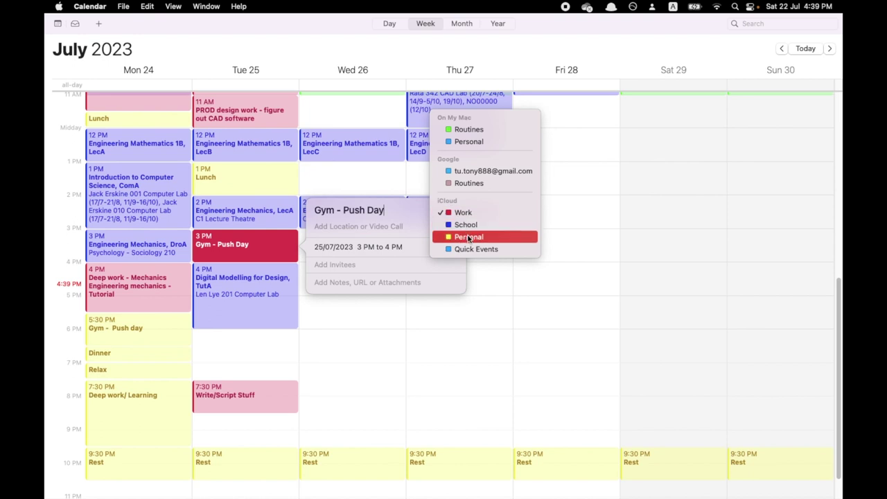
pyautogui.click(467, 225)
pyautogui.click(446, 210)
pyautogui.click(467, 229)
pyautogui.click(266, 349)
# Step: Add an event titled "Dinner" on Tuesday 25 from 6 PM to 7 PM
pyautogui.scroll(-2, 263, 344)
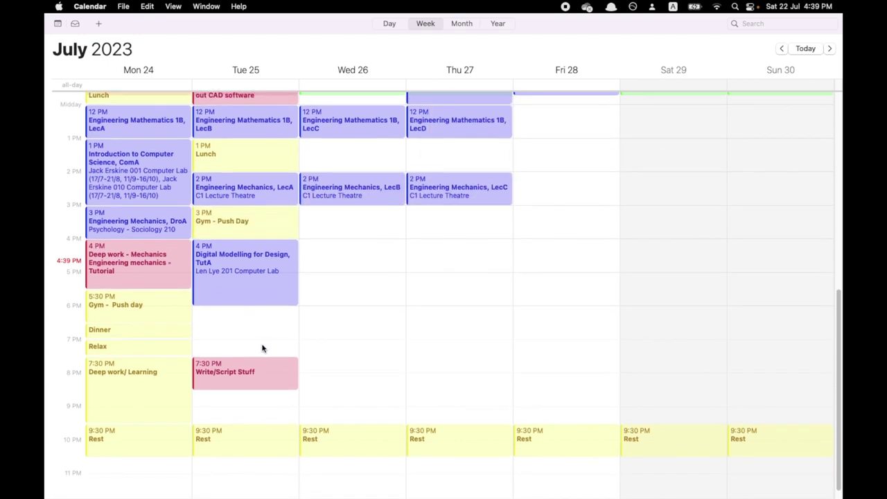
pyautogui.scroll(-1, 263, 340)
pyautogui.doubleClick(221, 321)
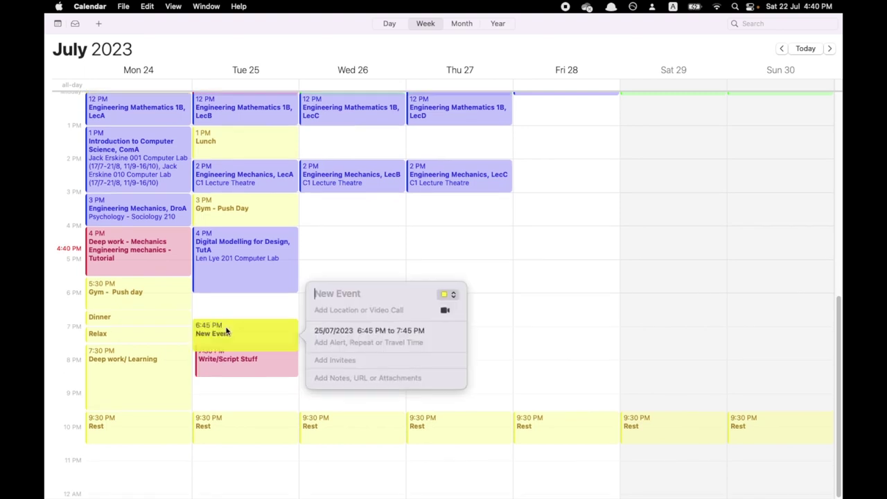
pyautogui.click(231, 303)
pyautogui.doubleClick(229, 309)
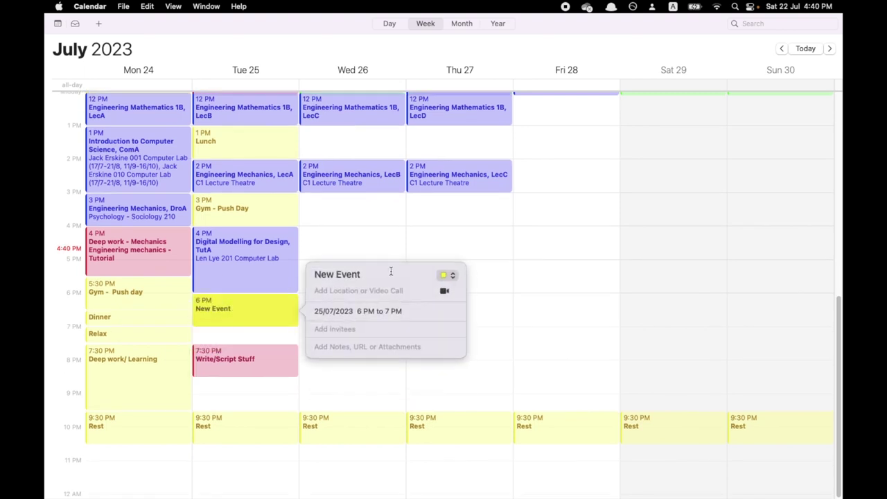
pyautogui.click(391, 271)
pyautogui.press('BackSpace')
pyautogui.write('Dinne')
pyautogui.click(255, 346)
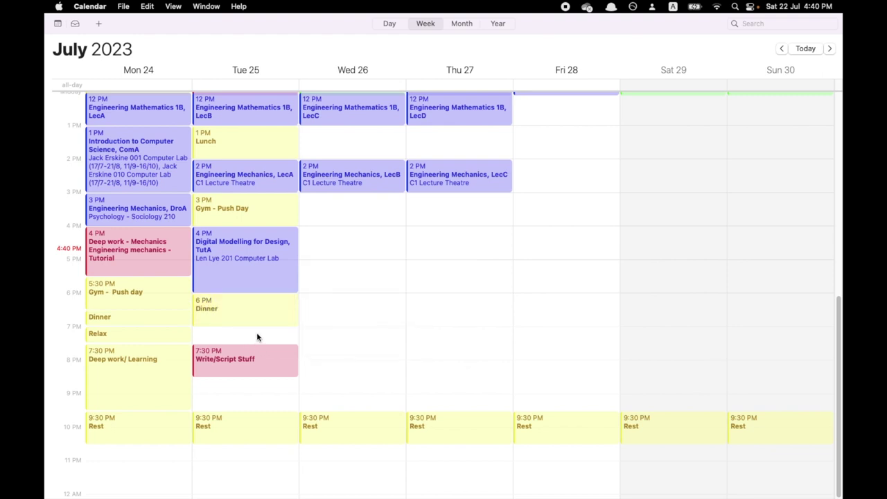
# Step: Shift Tuesday's "Write/Script Stuff" to 7:45 PM and copy Monday's Relax event to Tuesday at 7 PM
pyautogui.moveTo(253, 363); pyautogui.dragTo(253, 338)
pyautogui.click(260, 355)
pyautogui.click(176, 333)
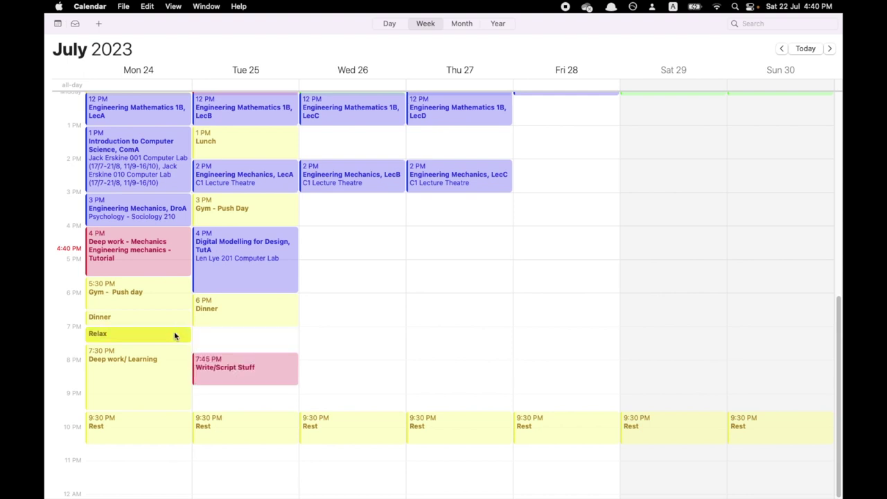
pyautogui.press('super+d')
pyautogui.moveTo(172, 331)
pyautogui.mouseDown()
pyautogui.moveTo(224, 342)
pyautogui.moveTo(190, 328)
pyautogui.mouseUp()
pyautogui.press('super+z')
pyautogui.click(161, 333)
pyautogui.click(221, 341)
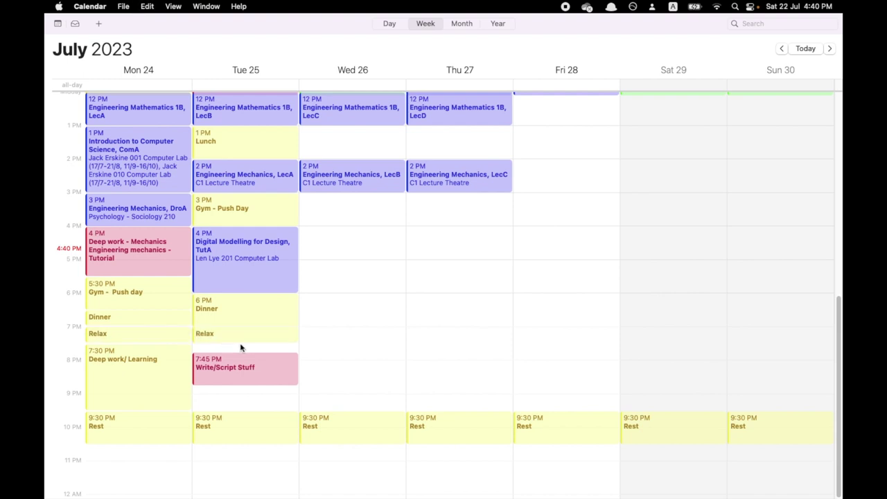
# Step: Move Tuesday's writing event to start at 7:30 PM and retitle it "Write/Script Stuff - 6000 words"
pyautogui.moveTo(233, 355); pyautogui.dragTo(234, 351)
pyautogui.click(395, 367)
pyautogui.doubleClick(250, 360)
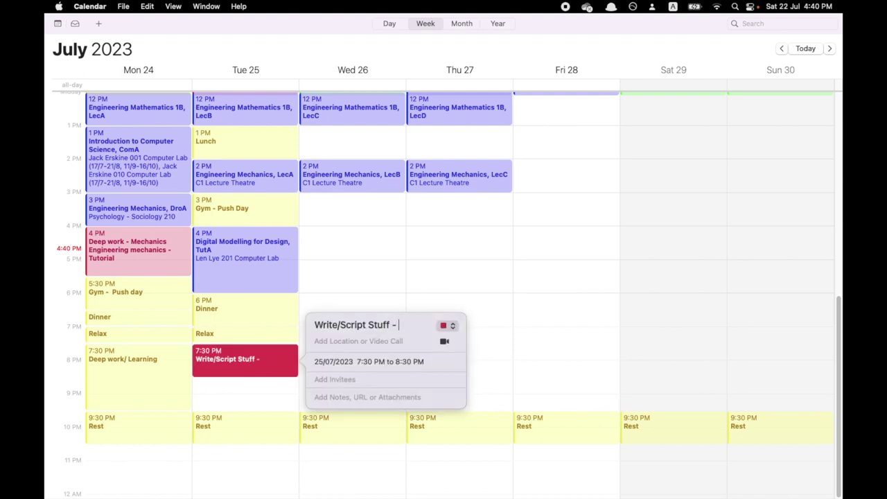
pyautogui.write('- 6000 words')
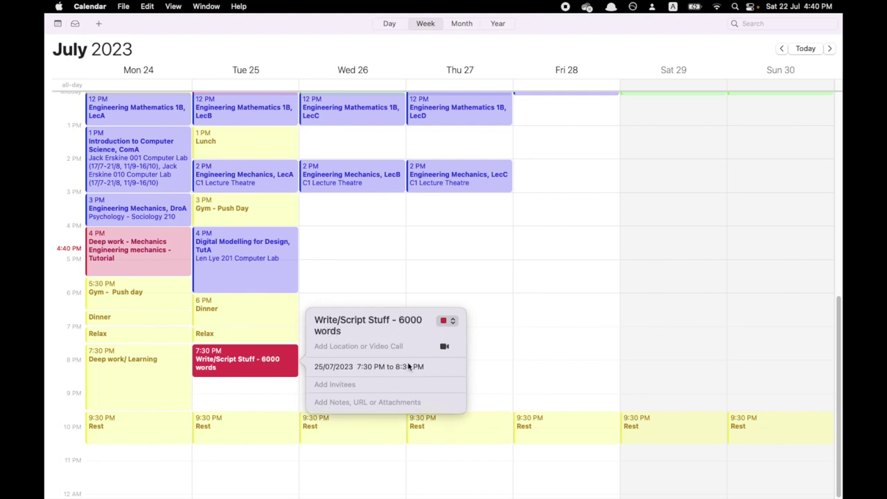
# Step: Set the end of Tuesday's "Write/Script Stuff - 6000 words" event to 9:00 PM
pyautogui.click(407, 368)
pyautogui.click(417, 361)
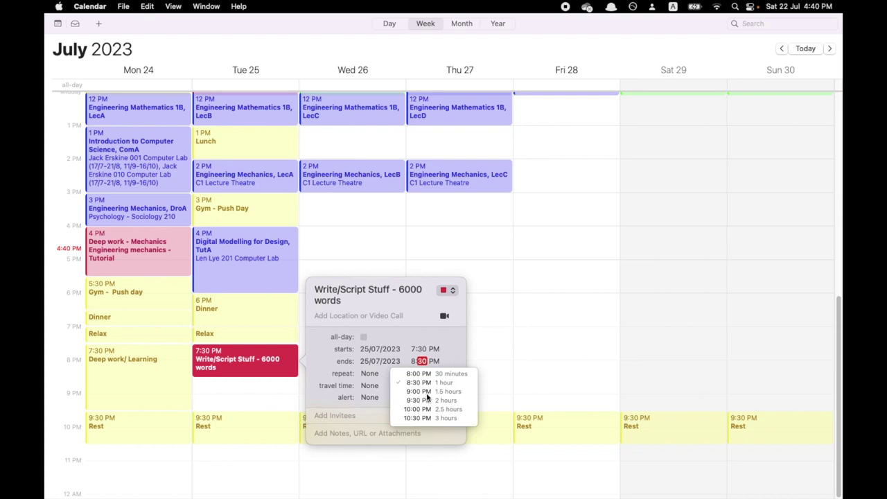
pyautogui.click(420, 391)
pyautogui.click(266, 411)
# Step: Change the start of Tuesday's Rest event to 9:00 PM, for this occurrence only
pyautogui.doubleClick(270, 416)
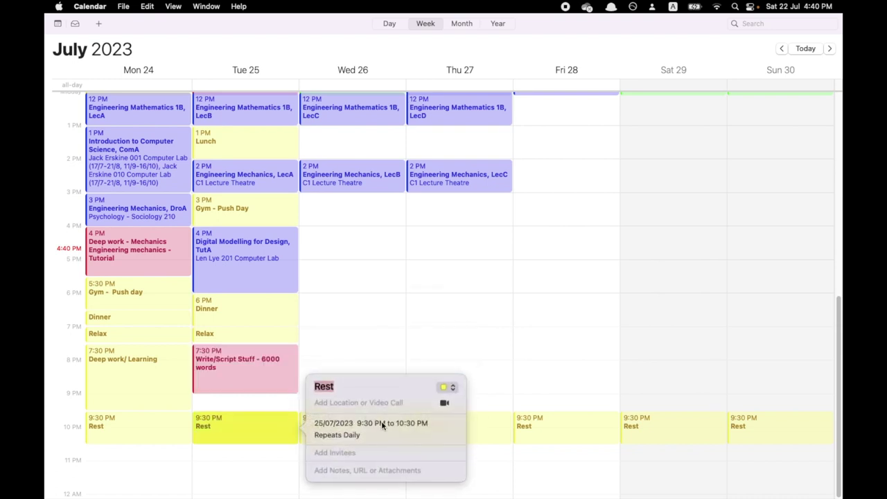
pyautogui.click(368, 429)
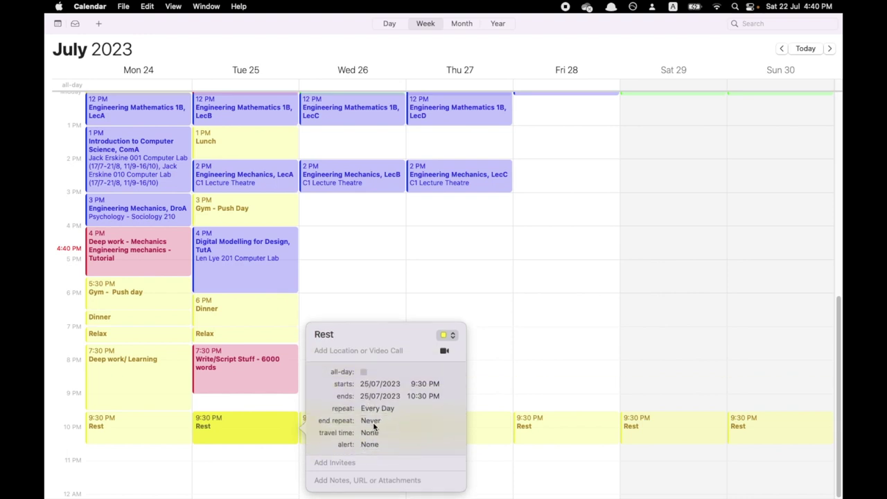
pyautogui.click(422, 384)
pyautogui.write('00')
pyautogui.press('Return')
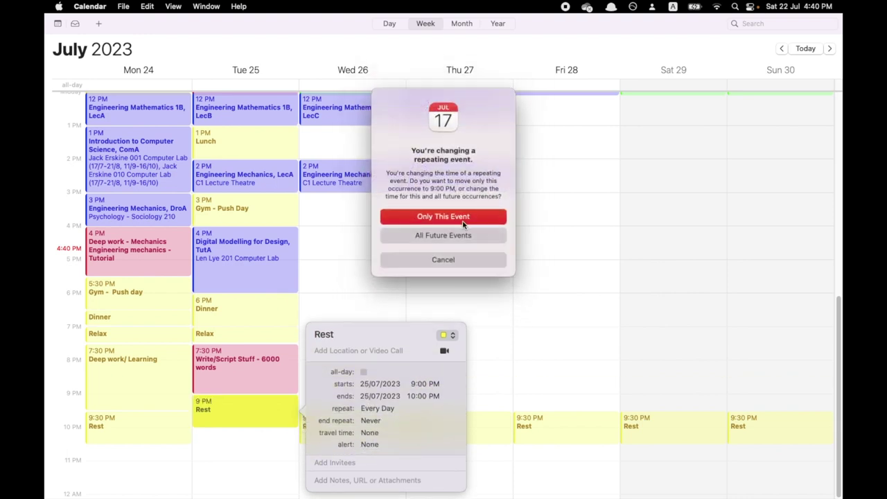
pyautogui.click(457, 217)
# Step: Set the end of Tuesday's Rest event to 10:30 PM
pyautogui.doubleClick(252, 402)
pyautogui.click(390, 416)
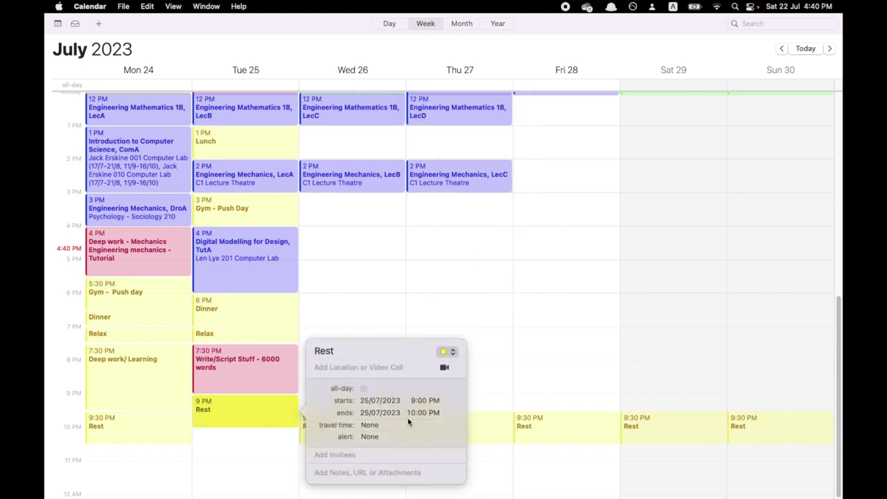
pyautogui.click(413, 421)
pyautogui.click(422, 443)
pyautogui.press('Escape')
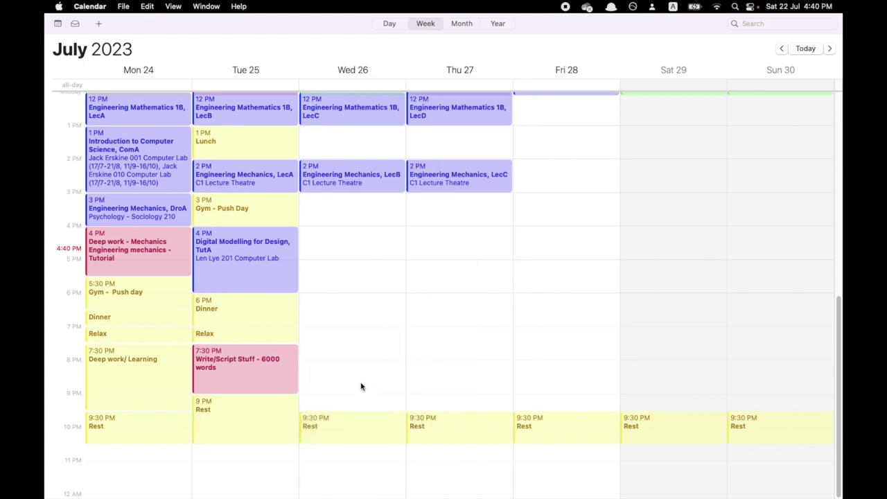
# Step: Add a new event on Wednesday 26 from 7:30 AM to 8:30 AM, directly after the morning routine
pyautogui.scroll(4, 339, 399)
pyautogui.scroll(-2, 334, 404)
pyautogui.scroll(8, 333, 404)
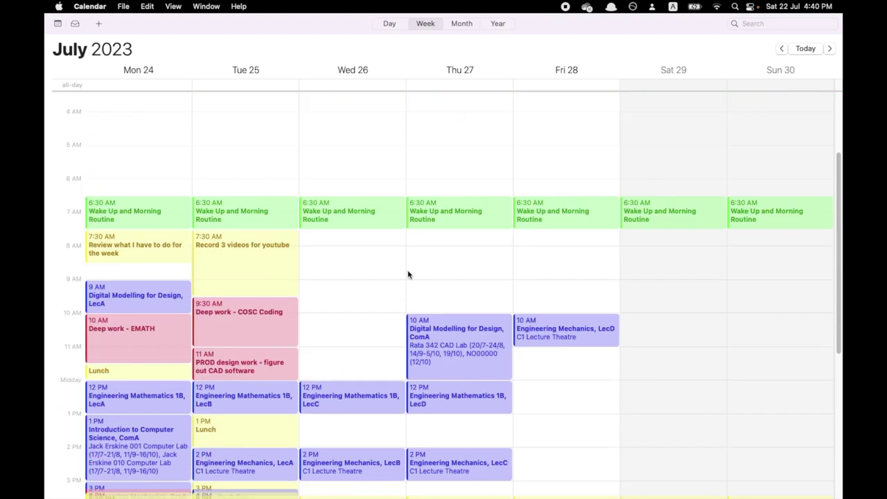
pyautogui.doubleClick(350, 260)
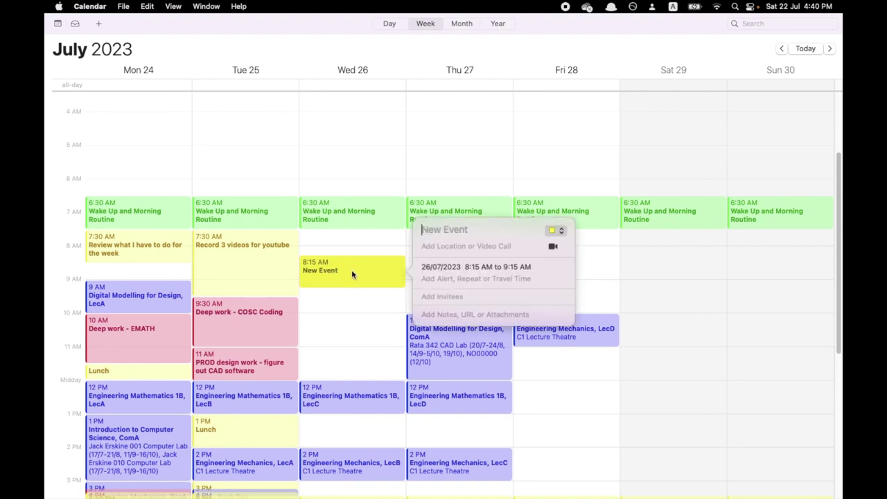
pyautogui.moveTo(349, 258); pyautogui.dragTo(354, 234)
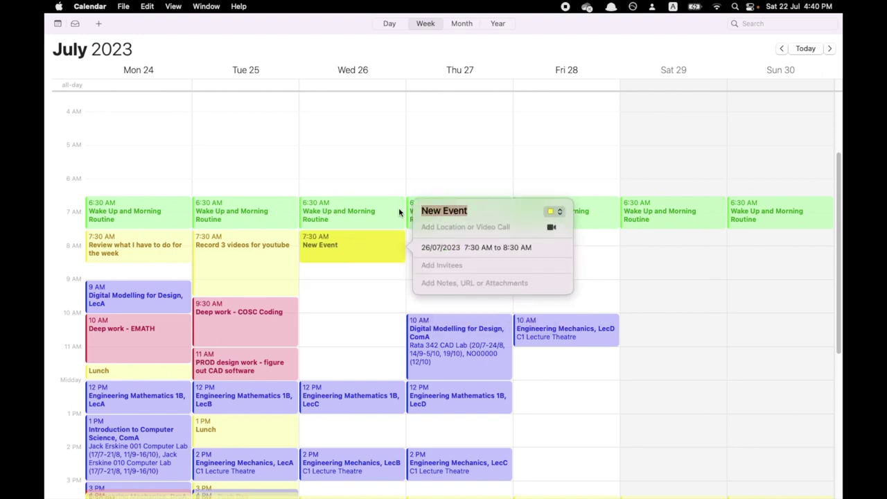
# Step: Title the new Wednesday 7:30 AM event "EMATH"
pyautogui.press('BackSpace')
pyautogui.scroll(-2, 386, 333)
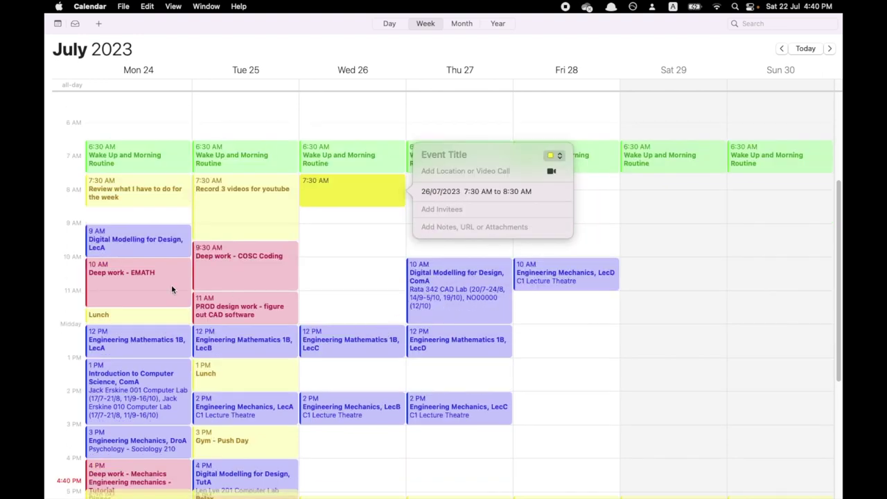
pyautogui.scroll(-2, 199, 314)
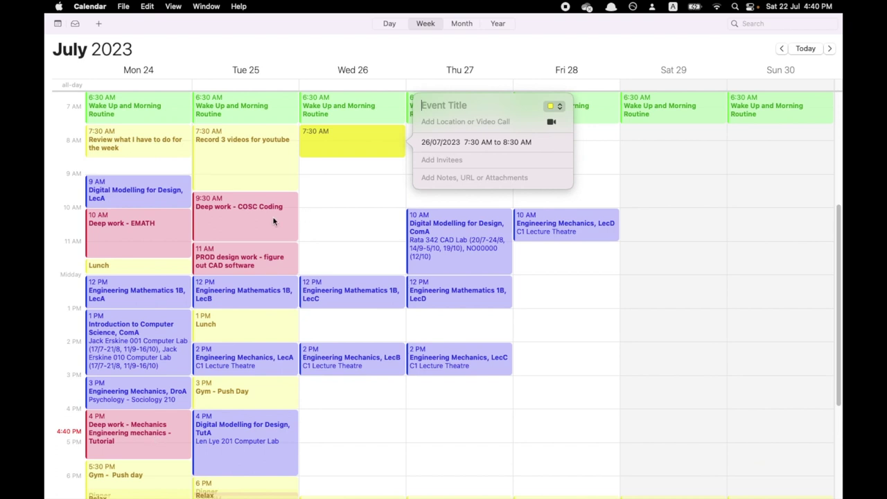
pyautogui.scroll(-2, 270, 232)
pyautogui.scroll(5, 291, 236)
pyautogui.scroll(-3, 307, 238)
pyautogui.scroll(4, 307, 237)
pyautogui.write('E')
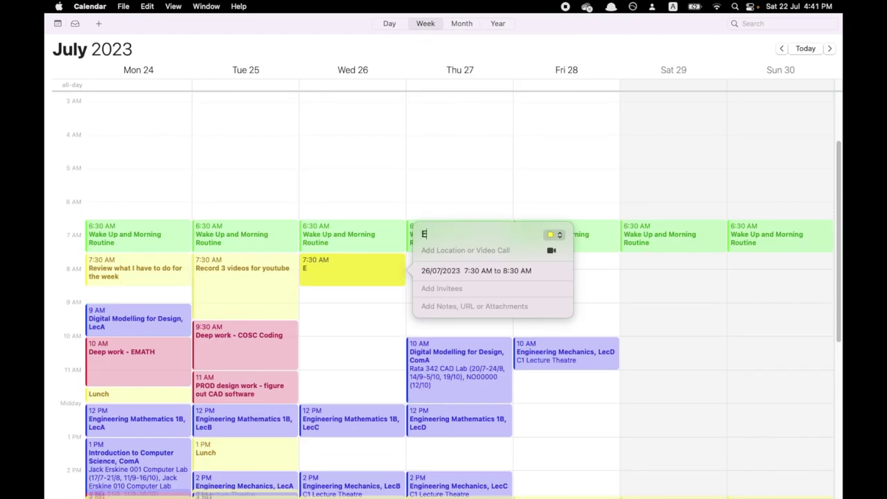
pyautogui.write('AMT')
pyautogui.press('BackSpace')
pyautogui.write('ATH')
pyautogui.click(379, 312)
# Step: Set the end of Wednesday's EMATH event to 9:00 AM
pyautogui.doubleClick(367, 259)
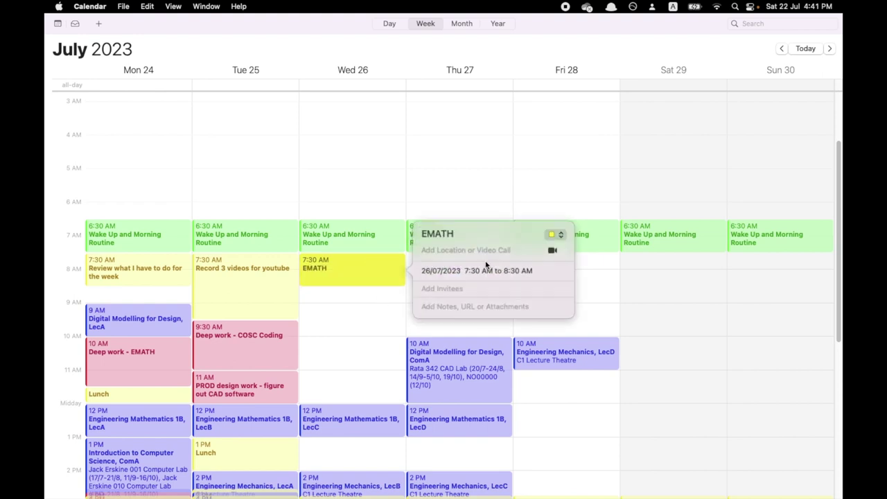
pyautogui.click(512, 275)
pyautogui.click(530, 281)
pyautogui.click(528, 293)
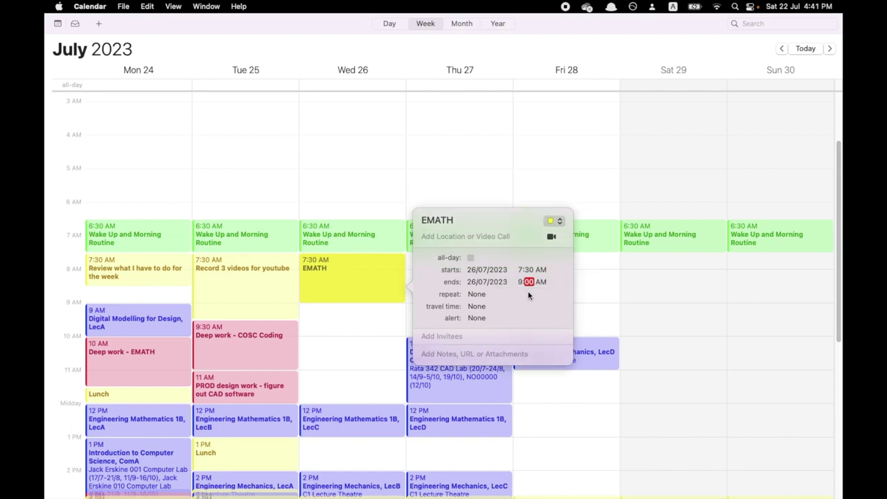
# Step: Assign Wednesday's EMATH event to the red Work calendar and extend its title to "EMATH - Homework/Online quiz"
pyautogui.click(551, 220)
pyautogui.click(563, 199)
pyautogui.press('Right')
pyautogui.write('Homewor')
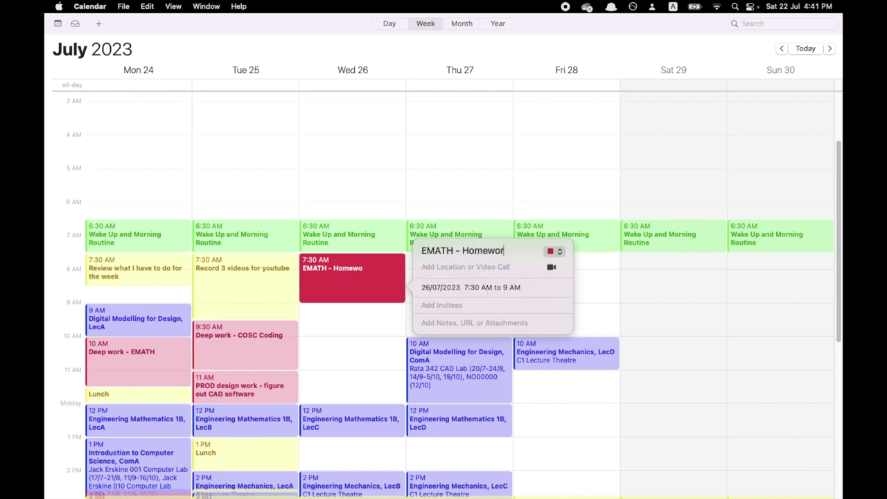
pyautogui.write('k/Online quiz')
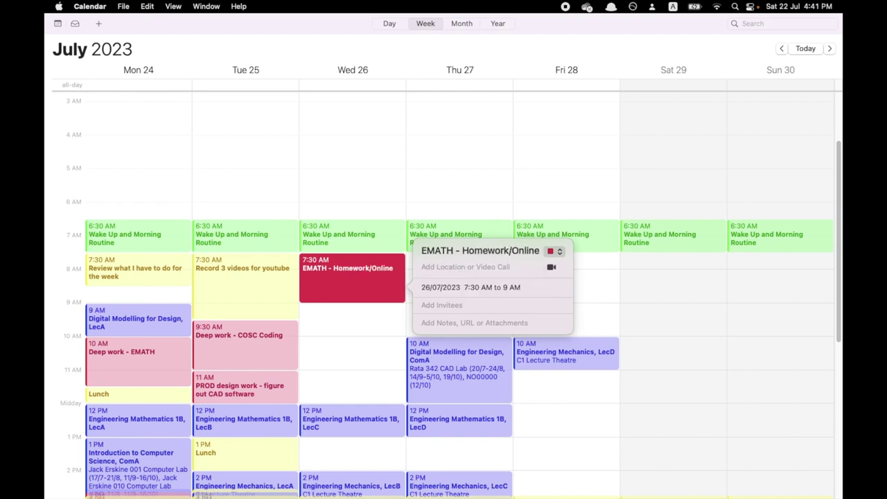
pyautogui.click(354, 358)
# Step: Add a new event on Wednesday 26 from 9 AM to 10 AM, directly after the EMATH block
pyautogui.scroll(-5, 354, 356)
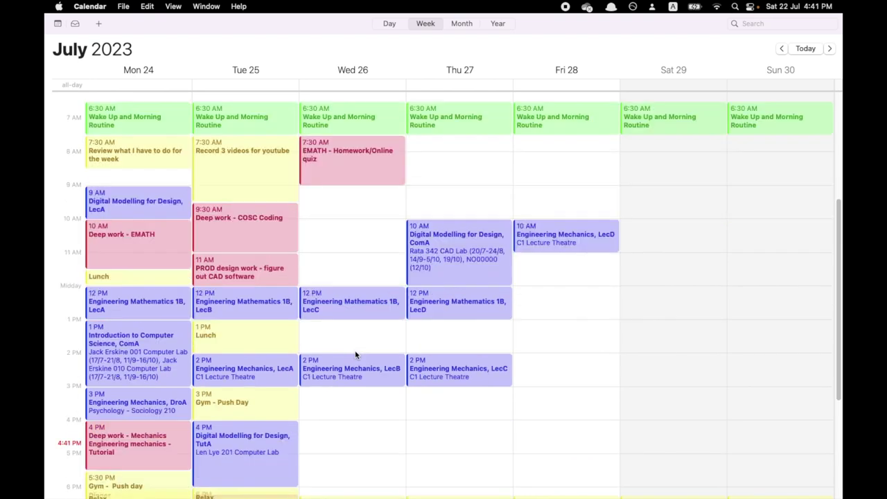
pyautogui.doubleClick(334, 218)
pyautogui.moveTo(335, 217); pyautogui.dragTo(349, 208)
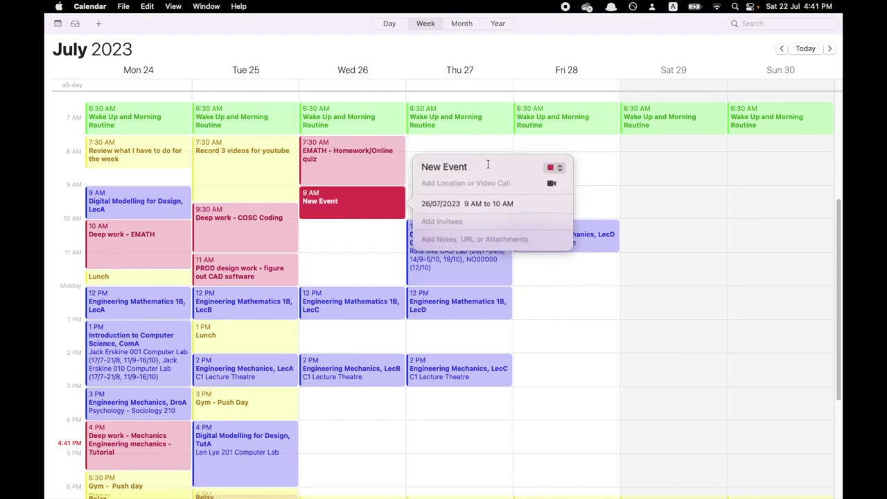
# Step: Title the Wednesday 9 AM event "Mechanics homework/tutorial/ learning how do to it if I don't know"
pyautogui.press('BackSpace')
pyautogui.write('MECHA')
pyautogui.press('BackSpace')
pyautogui.press('BackSpace')
pyautogui.press('BackSpace')
pyautogui.press('BackSpace')
pyautogui.write('echanics')
pyautogui.write('homework/tutorial')
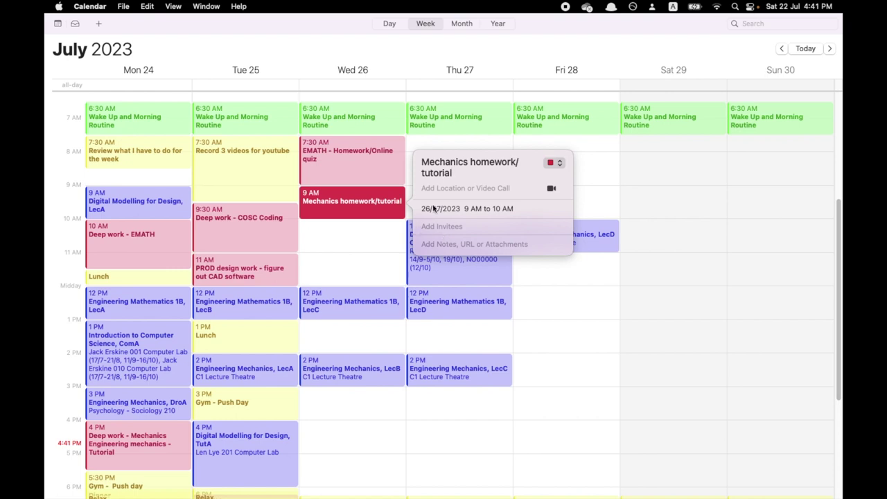
pyautogui.write('/ learning how do to it if I')
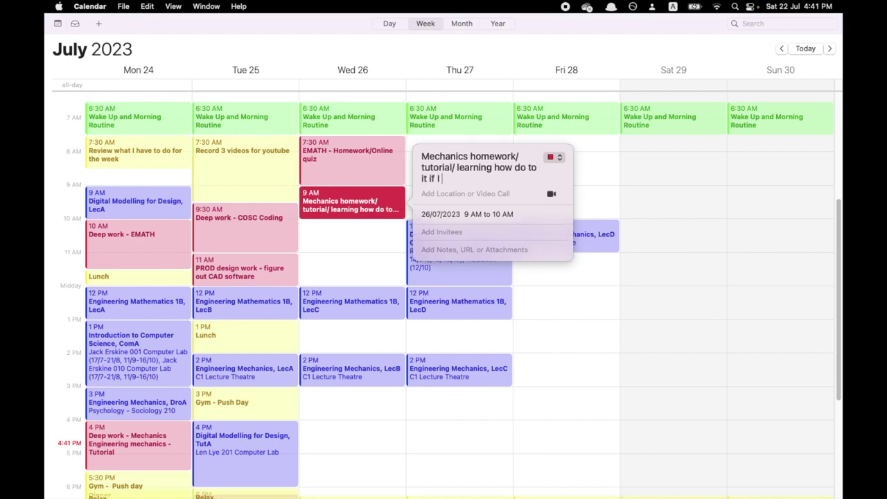
pyautogui.write(" don't know")
pyautogui.press('Return')
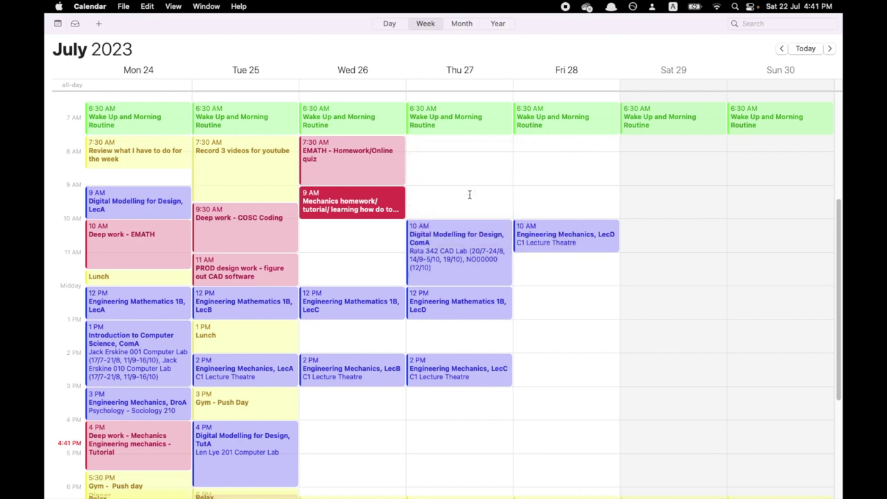
pyautogui.moveTo(365, 201); pyautogui.dragTo(363, 209)
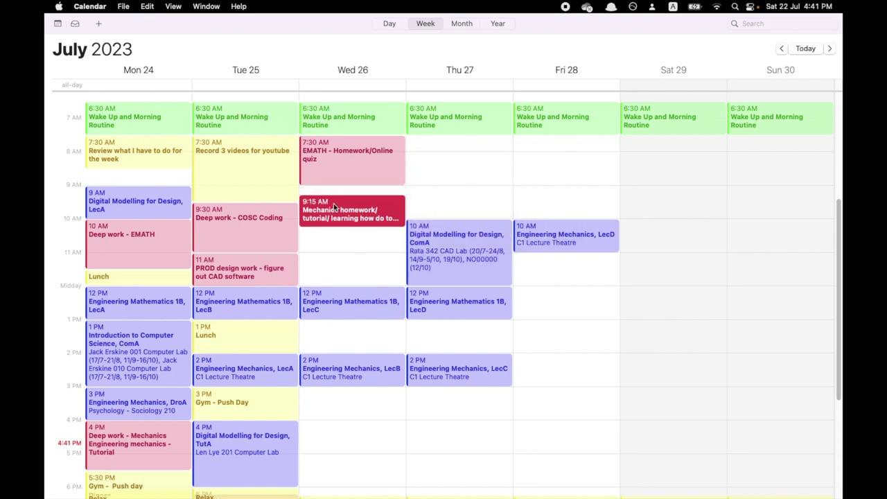
pyautogui.doubleClick(378, 217)
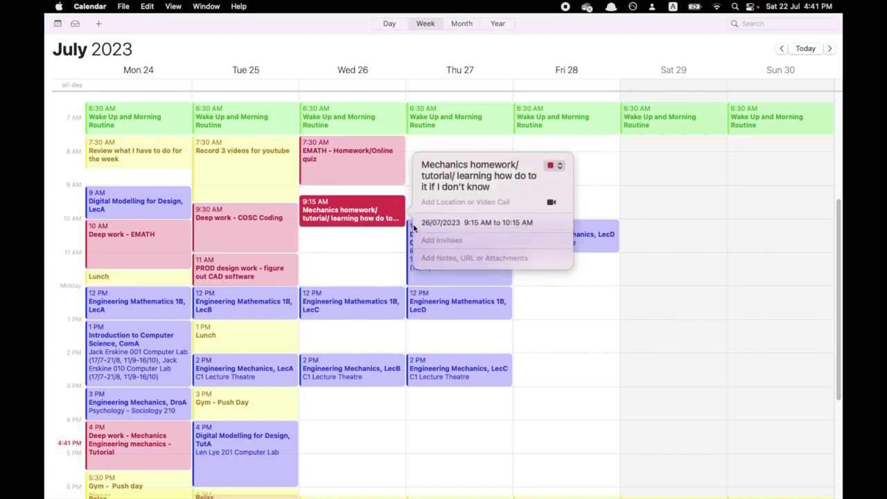
pyautogui.moveTo(351, 208); pyautogui.dragTo(350, 199)
# Step: Set the end of Wednesday's Mechanics homework event to 10:30 AM
pyautogui.doubleClick(354, 202)
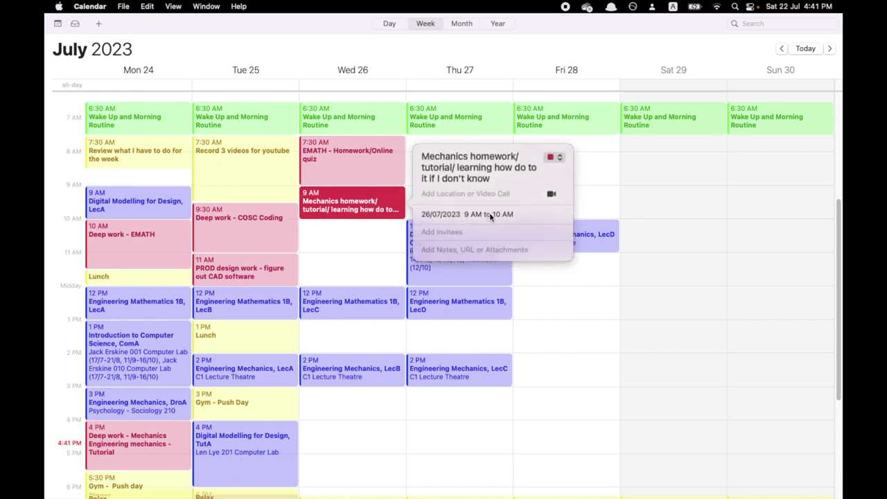
pyautogui.click(492, 218)
pyautogui.click(530, 209)
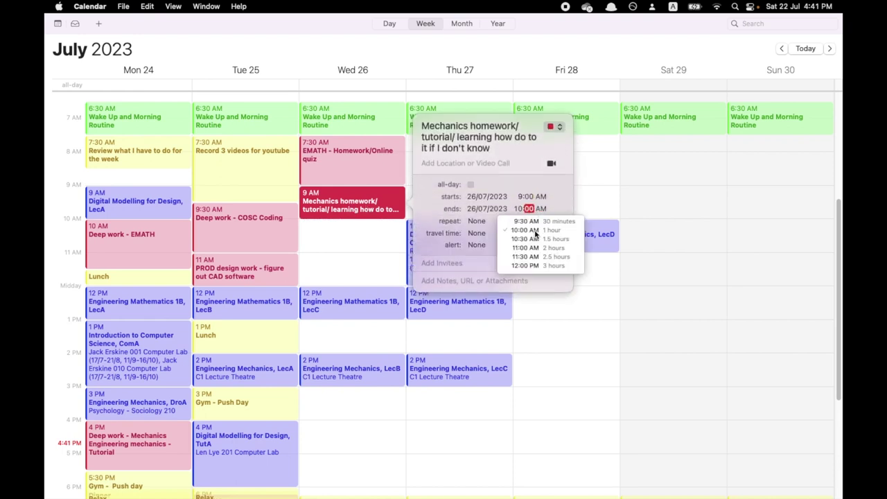
pyautogui.click(534, 238)
pyautogui.click(344, 265)
# Step: Add a "Lunch" event on Wednesday 26 from 1 PM to 2 PM, between the two lectures
pyautogui.scroll(-3, 340, 263)
pyautogui.doubleClick(327, 219)
pyautogui.moveTo(328, 219); pyautogui.dragTo(328, 275)
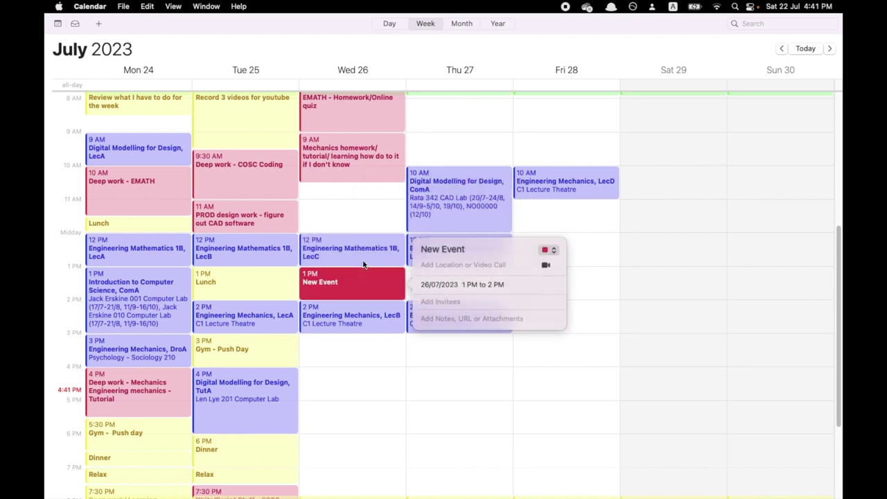
pyautogui.click(463, 247)
pyautogui.press('BackSpace')
pyautogui.write('LUn')
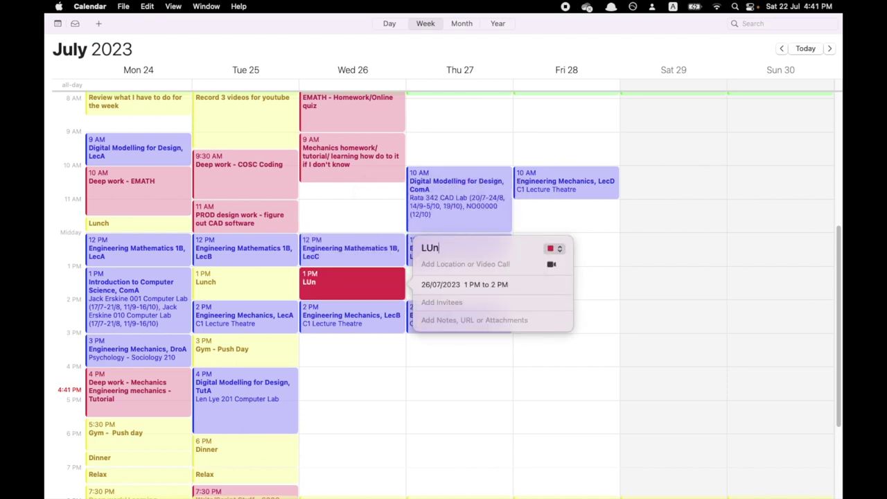
pyautogui.press('BackSpace')
pyautogui.press('BackSpace')
pyautogui.write('unch')
pyautogui.click(314, 215)
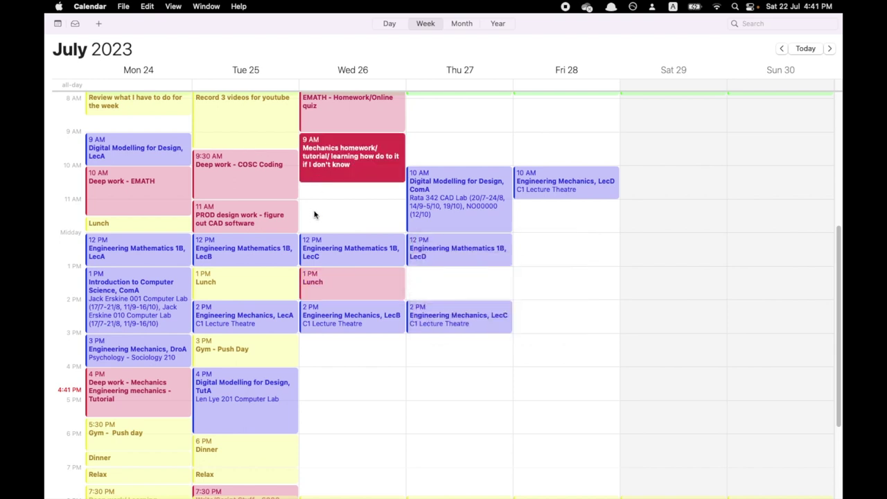
# Step: Add a new event on Wednesday 26 from 10:30 AM to 11:30 AM, directly after the Mechanics homework block
pyautogui.scroll(3, 326, 202)
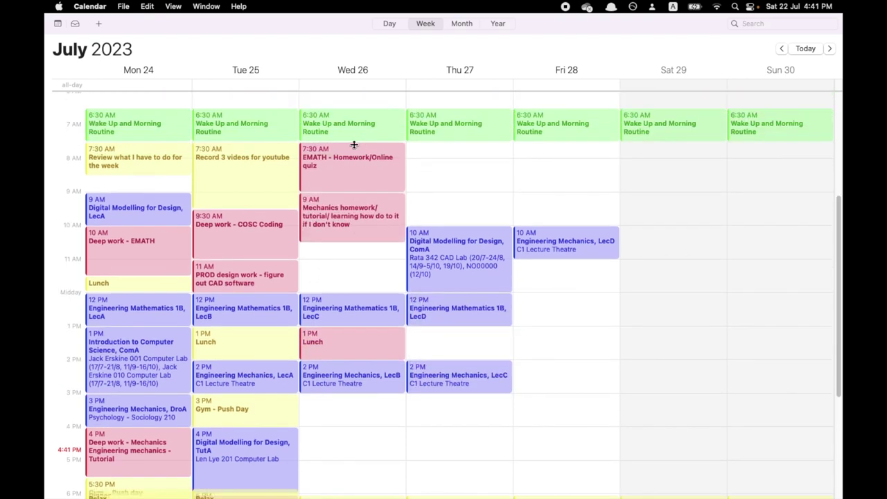
pyautogui.scroll(-3, 351, 222)
pyautogui.doubleClick(345, 223)
pyautogui.moveTo(350, 238); pyautogui.dragTo(350, 219)
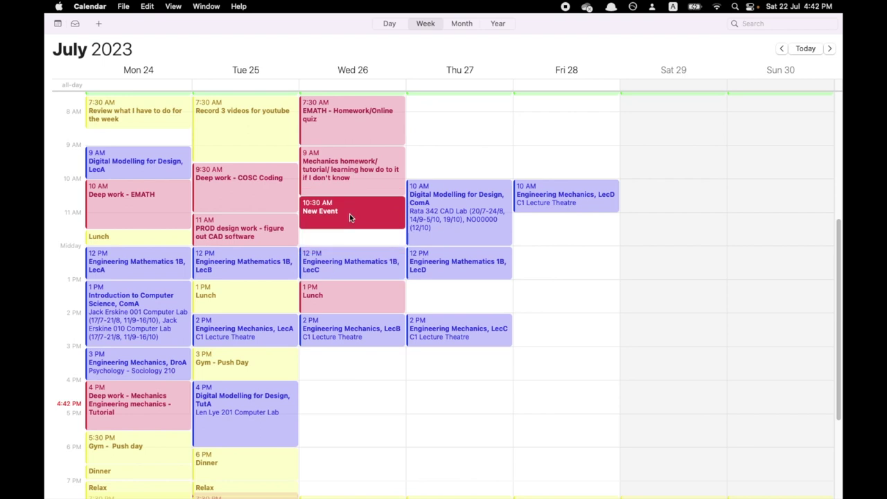
# Step: Title the Wednesday 10:30 AM event "Coding COSC"
pyautogui.write('CODing')
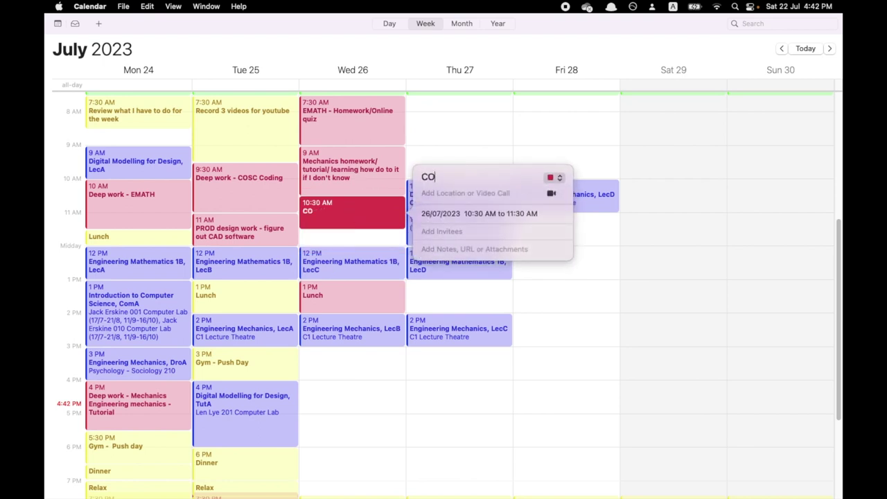
pyautogui.press('BackSpace')
pyautogui.press('BackSpace')
pyautogui.press('BackSpace')
pyautogui.write('I')
pyautogui.press('BackSpace')
pyautogui.press('BackSpace')
pyautogui.press('BackSpace')
pyautogui.write('oding COSC')
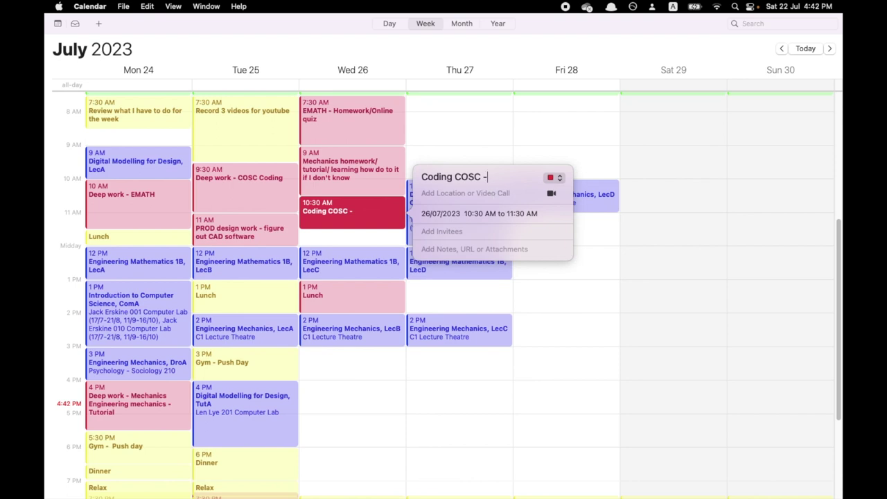
pyautogui.press('Return')
pyautogui.press('Return')
# Step: Set the end of Wednesday's Coding COSC event to 12:00 PM
pyautogui.click(516, 217)
pyautogui.click(531, 224)
pyautogui.click(531, 239)
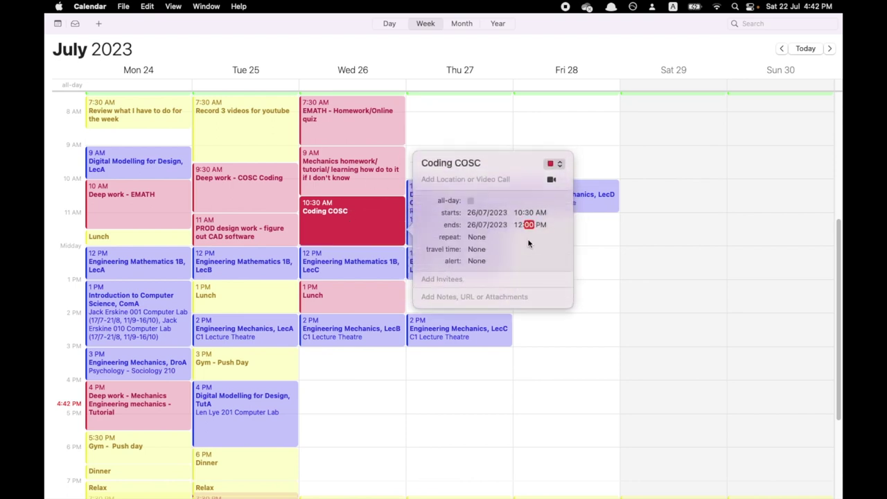
pyautogui.click(385, 364)
# Step: Move Wednesday's Lunch event to the yellow iCloud Personal calendar
pyautogui.scroll(-2, 368, 291)
pyautogui.doubleClick(358, 271)
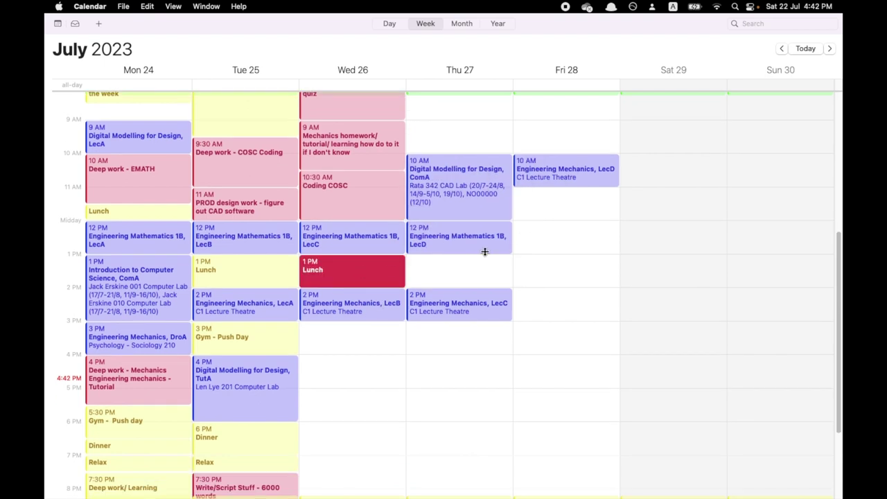
pyautogui.click(554, 236)
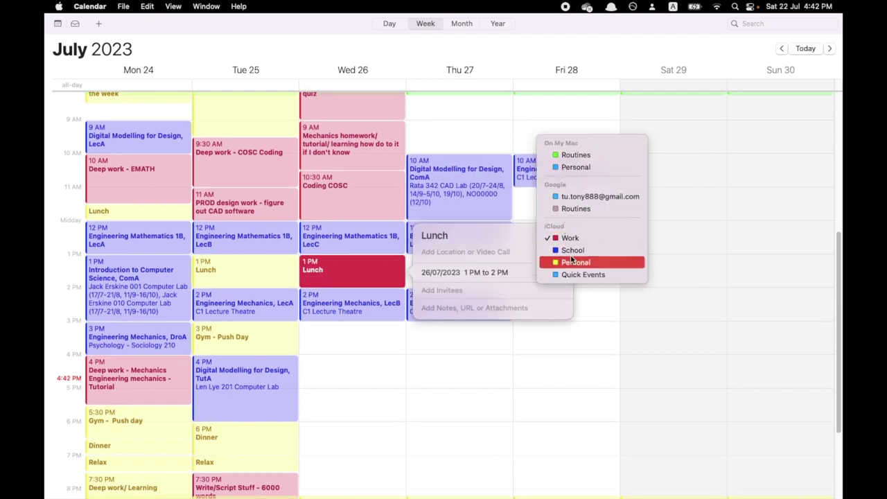
pyautogui.click(576, 260)
pyautogui.scroll(-3, 404, 315)
pyautogui.doubleClick(377, 291)
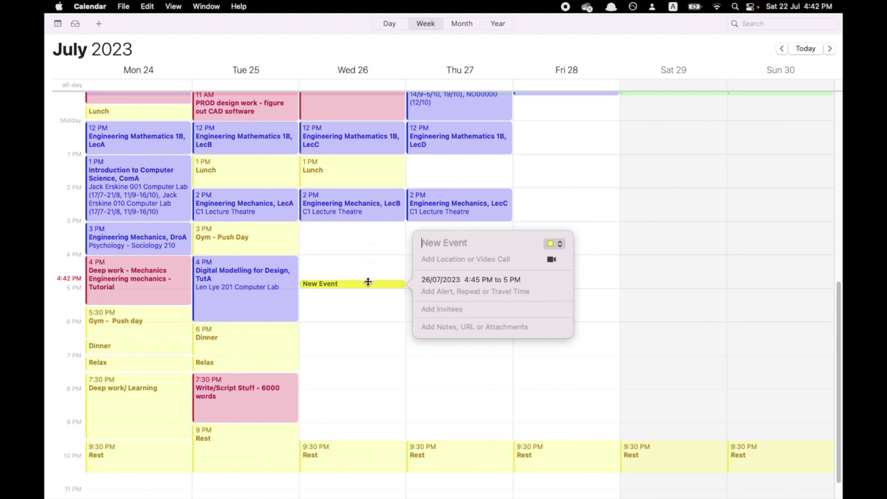
pyautogui.click(368, 278)
pyautogui.press('Delete')
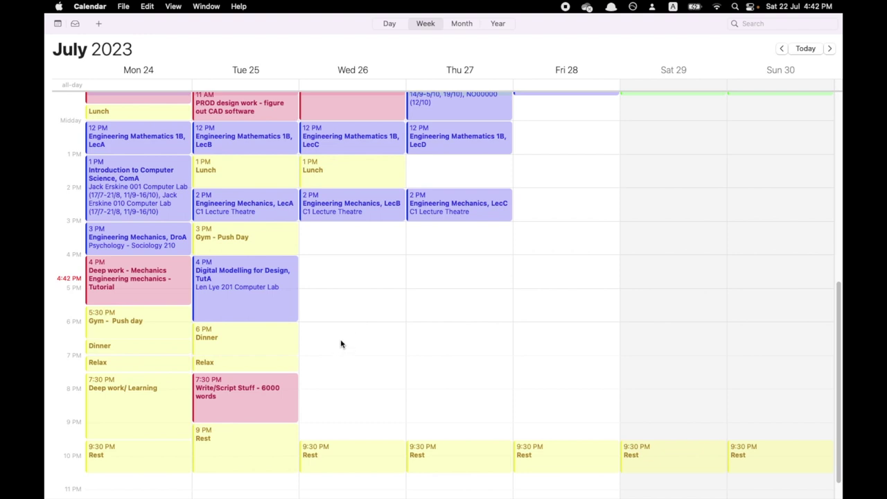
# Step: Add a "Dinner" event on Wednesday 26 from 6 PM to 7 PM
pyautogui.doubleClick(360, 333)
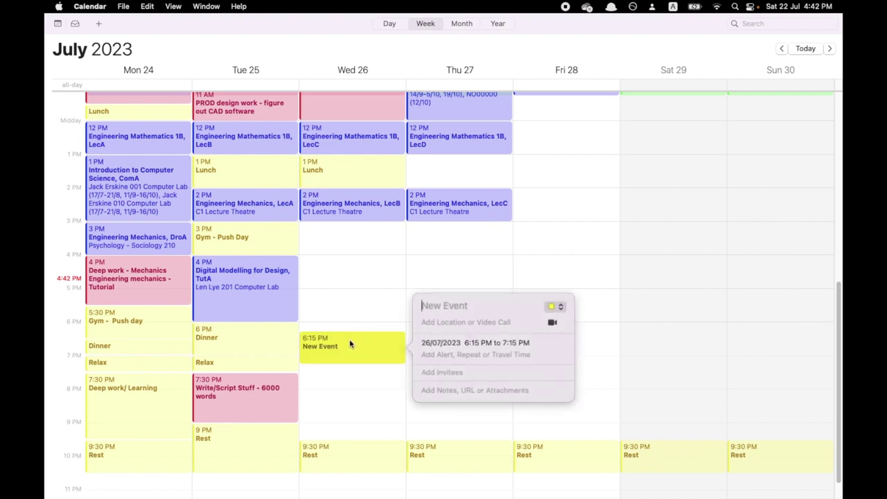
pyautogui.doubleClick(350, 336)
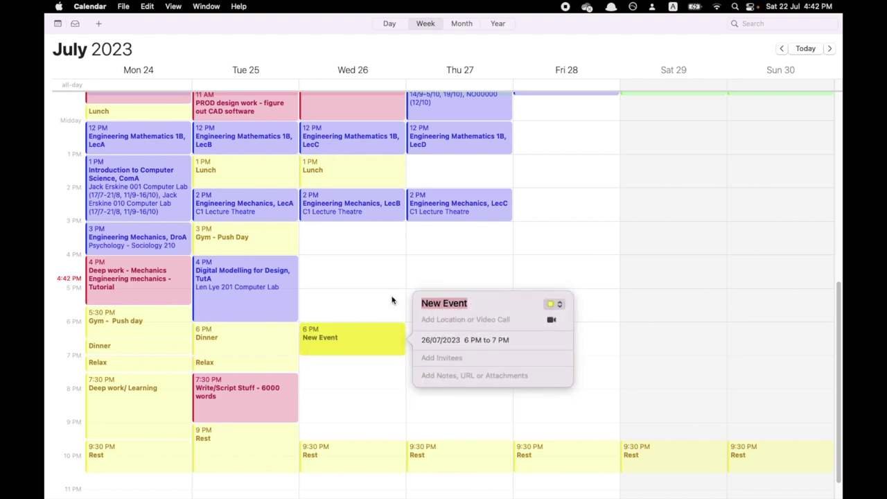
pyautogui.write('Dinner')
pyautogui.press('Return')
# Step: Change Wednesday's Dinner event to run from 6:30 PM to 7:00 PM
pyautogui.doubleClick(373, 332)
pyautogui.click(499, 337)
pyautogui.click(527, 323)
pyautogui.write('30 PM')
pyautogui.click(530, 350)
pyautogui.click(532, 361)
pyautogui.click(375, 340)
pyautogui.press('super+n')
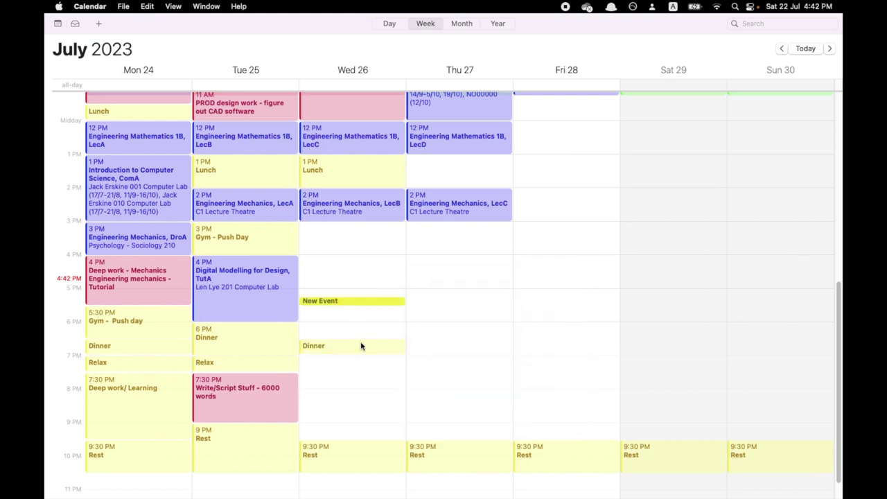
pyautogui.write('Relax Scheduled: 24/07/2023 at 7:00 PM to 7:30 PM, NZST')
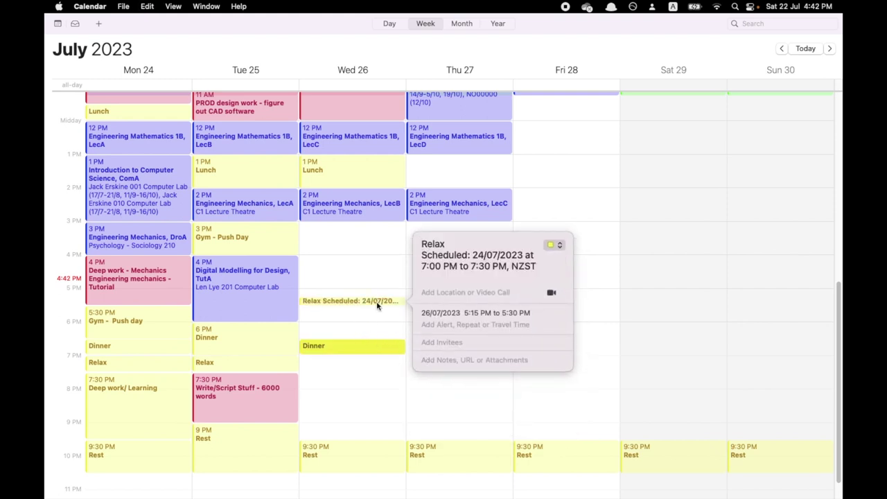
pyautogui.click(366, 337)
pyautogui.click(368, 301)
pyautogui.press('Delete')
# Step: Copy Wednesday's Dinner event to Thursday, Friday, Saturday and Sunday at the same time
pyautogui.press('super+c')
pyautogui.click(461, 348)
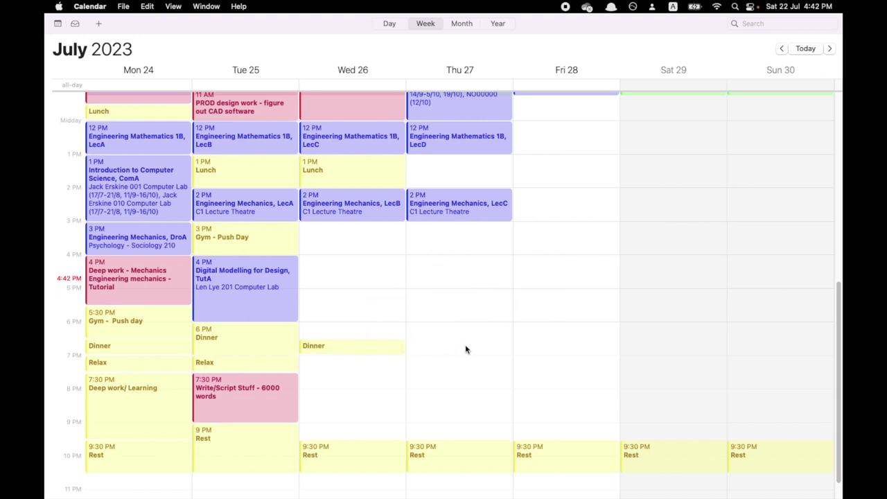
pyautogui.press('super+v')
pyautogui.click(546, 346)
pyautogui.press('super+v')
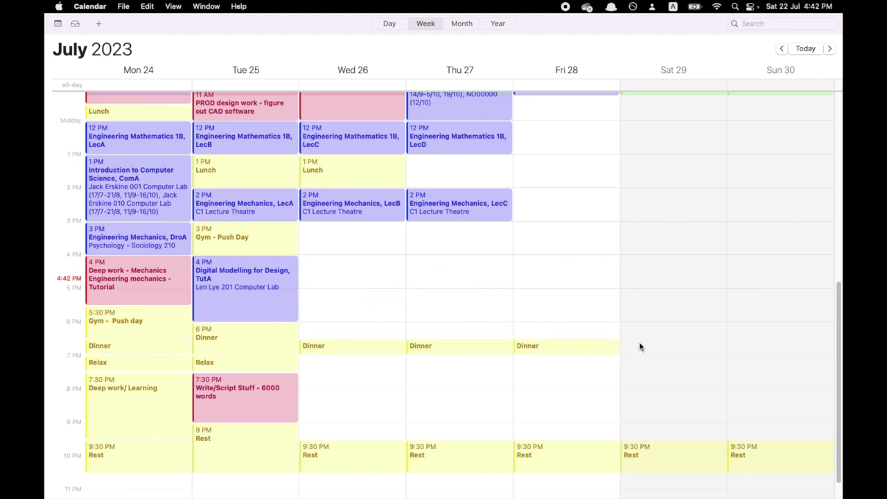
pyautogui.click(665, 344)
pyautogui.press('super+v')
pyautogui.click(777, 356)
pyautogui.press('super+v')
pyautogui.scroll(-1, 436, 354)
pyautogui.scroll(3, 426, 264)
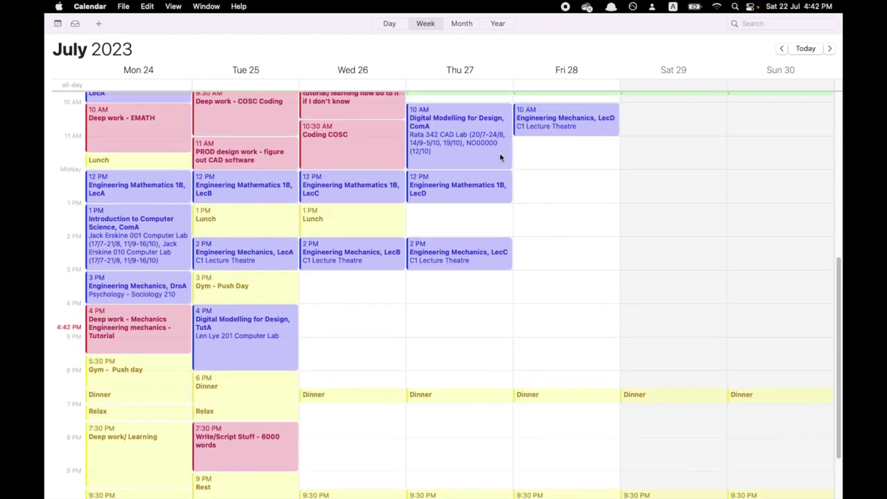
# Step: Examine the planned blocks from Monday to Sunday, from the morning routines to the evening rest, for open time
pyautogui.scroll(4, 500, 154)
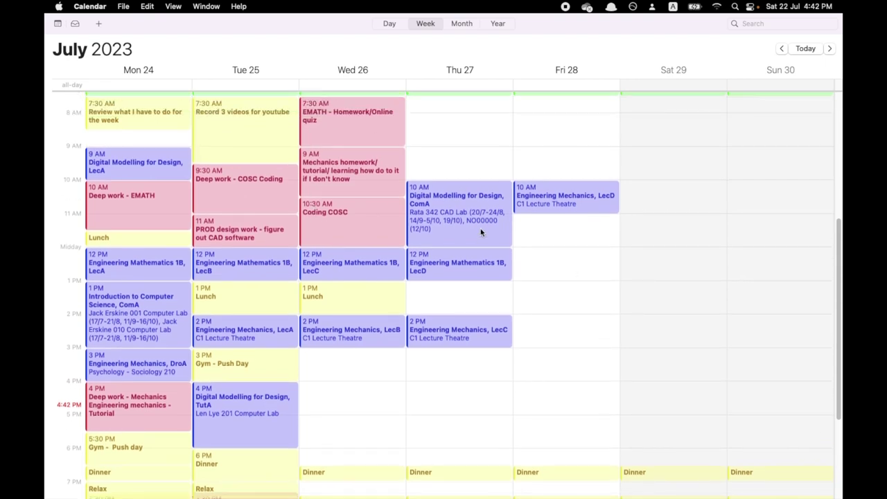
pyautogui.scroll(-3, 521, 259)
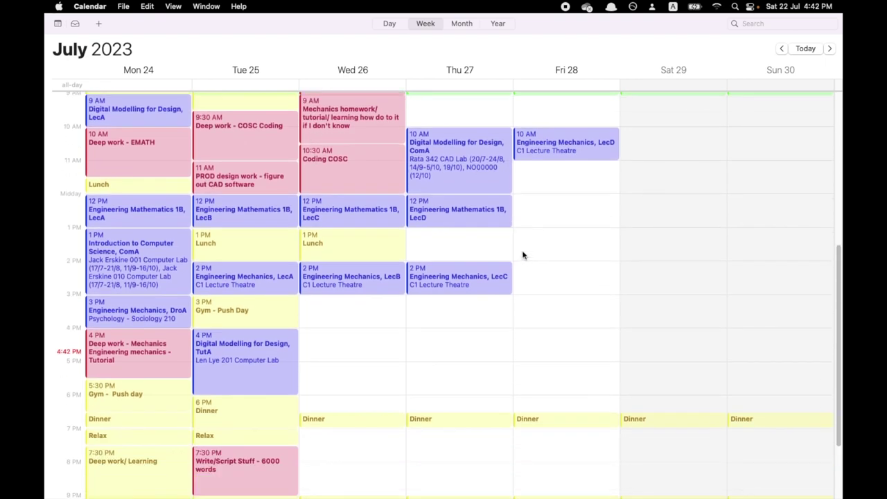
pyautogui.scroll(-2, 458, 298)
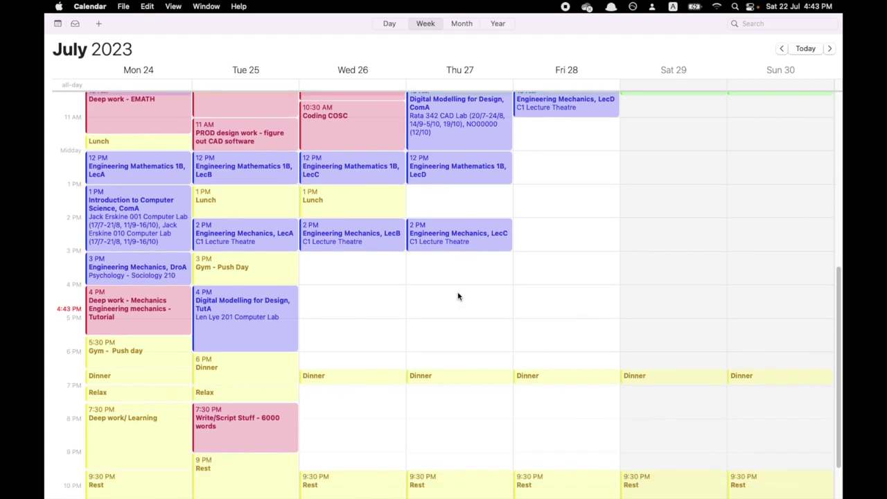
pyautogui.scroll(5, 473, 298)
pyautogui.scroll(5, 471, 296)
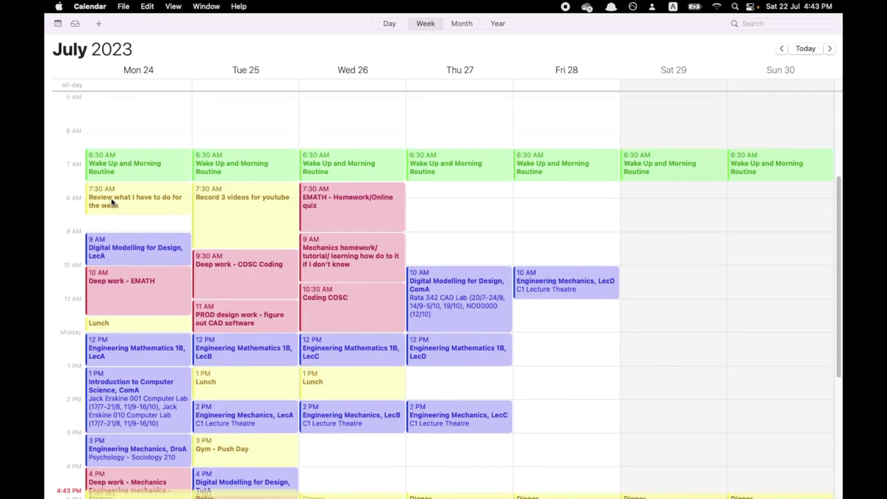
pyautogui.click(108, 201)
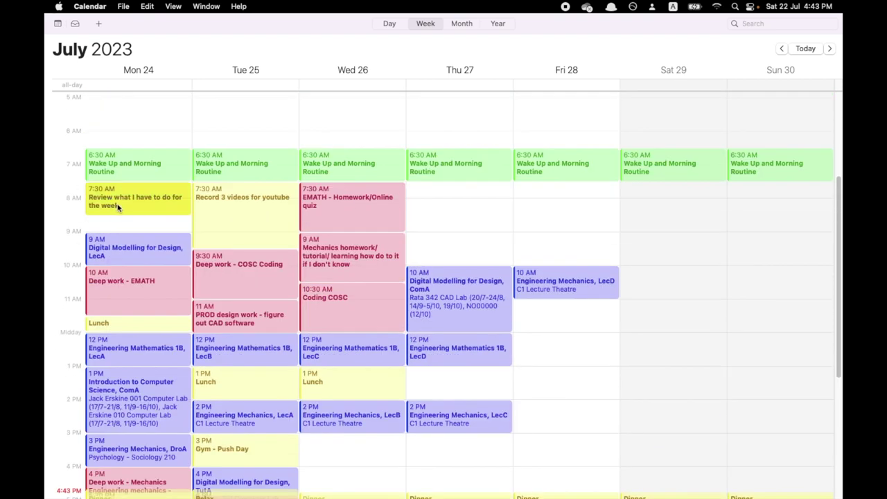
pyautogui.scroll(-4, 504, 246)
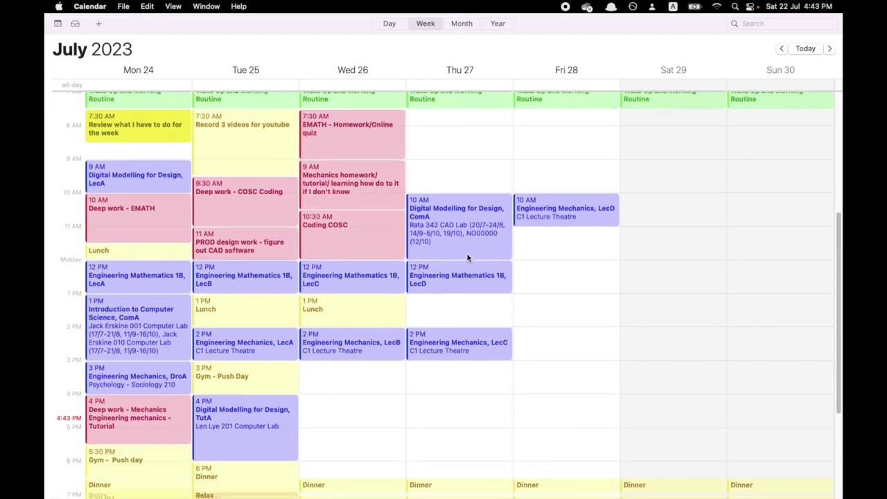
pyautogui.scroll(-5, 465, 250)
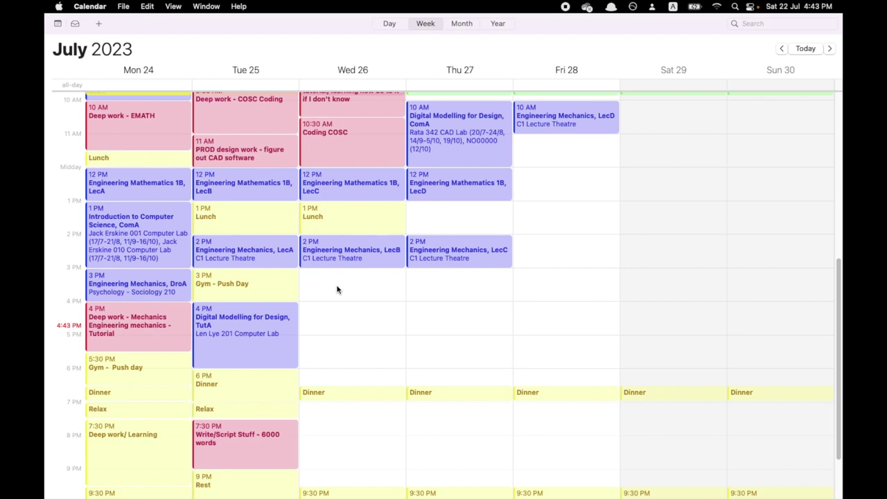
pyautogui.scroll(-3, 337, 289)
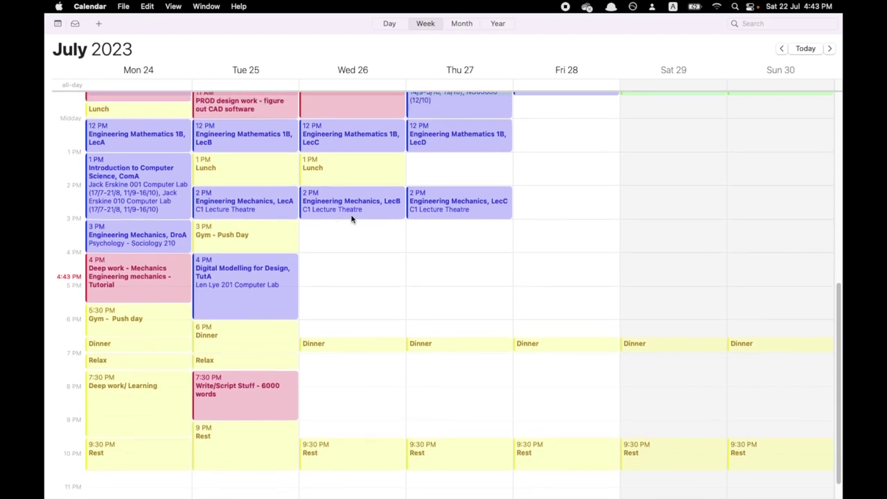
pyautogui.scroll(10, 353, 236)
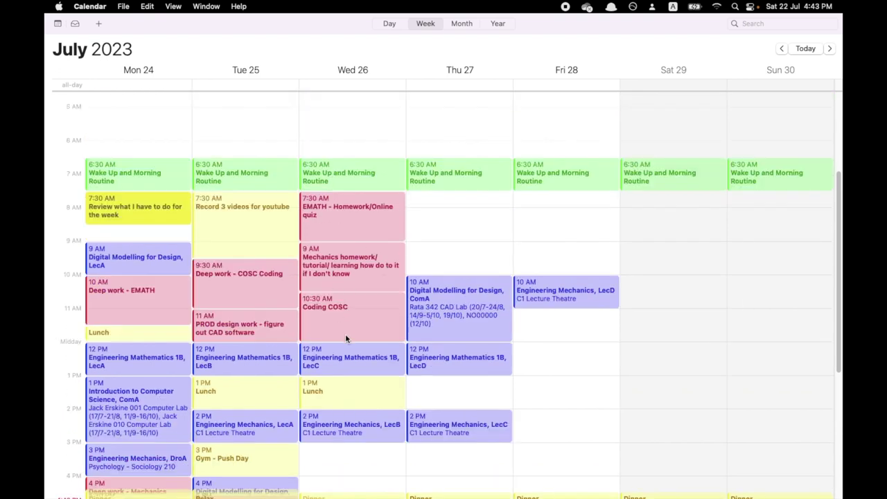
# Step: Add a "Learn/Read/Write" event on Wednesday 26 from 3 PM to 4 PM
pyautogui.scroll(-10, 348, 325)
pyautogui.doubleClick(334, 210)
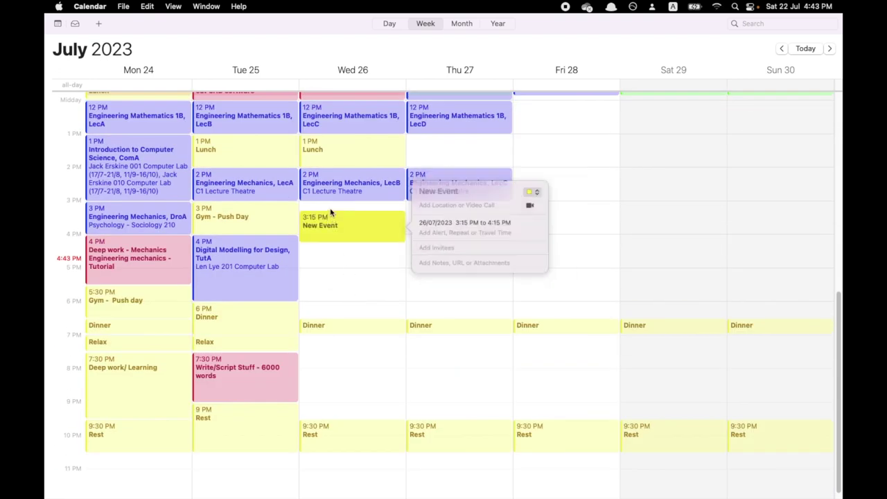
pyautogui.moveTo(331, 212); pyautogui.dragTo(330, 215)
pyautogui.press('BackSpace')
pyautogui.write('Learn and e')
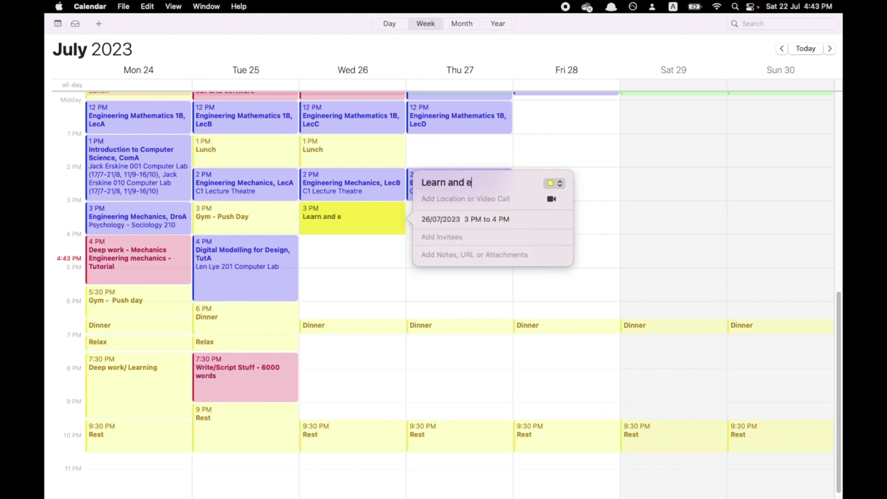
pyautogui.write('d')
pyautogui.press('BackSpace')
pyautogui.press('BackSpace')
pyautogui.press('BackSpace')
pyautogui.press('BackSpace')
pyautogui.press('BackSpace')
pyautogui.write('/Read/Writ')
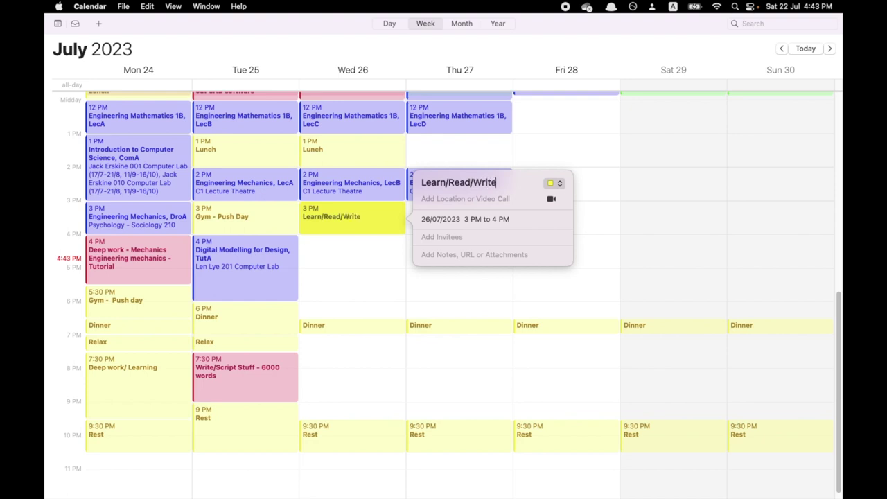
# Step: Move Wednesday's Learn/Read/Write event to the red iCloud Work calendar
pyautogui.click(358, 251)
pyautogui.doubleClick(358, 220)
pyautogui.click(557, 183)
pyautogui.click(570, 160)
pyautogui.click(381, 222)
pyautogui.doubleClick(369, 221)
pyautogui.click(380, 263)
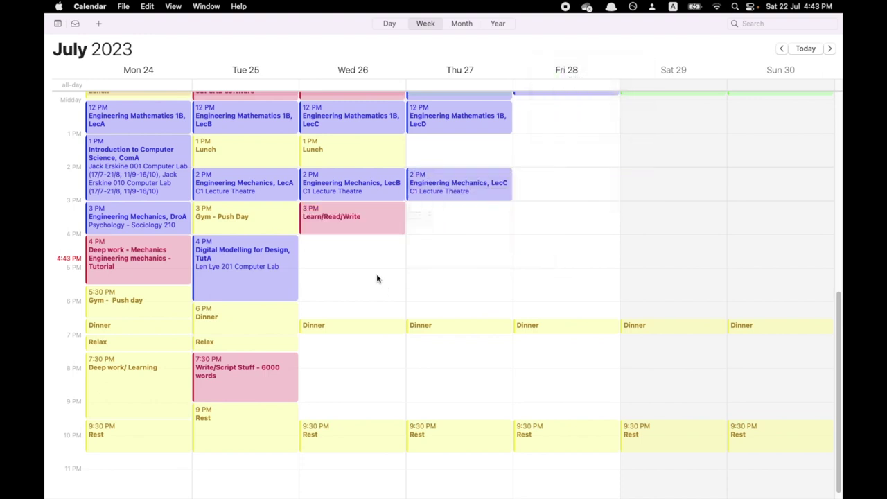
# Step: Rename Wednesday's 3 PM event as "Start writing cover letters for my job"
pyautogui.moveTo(372, 219)
pyautogui.mouseDown()
pyautogui.moveTo(370, 302)
pyautogui.moveTo(377, 215)
pyautogui.mouseUp()
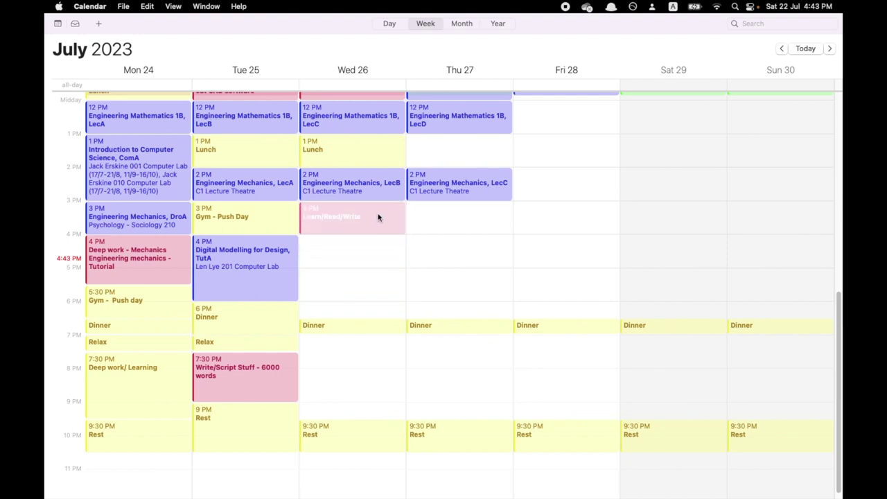
pyautogui.doubleClick(383, 229)
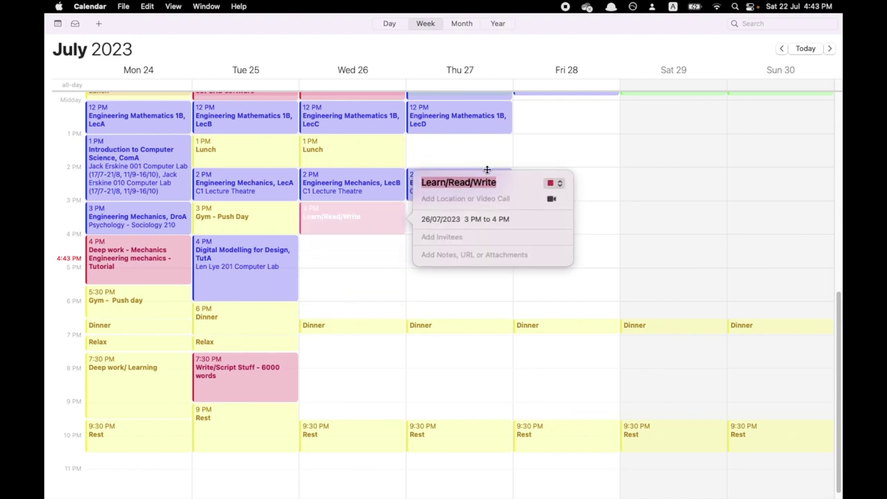
pyautogui.press('BackSpace')
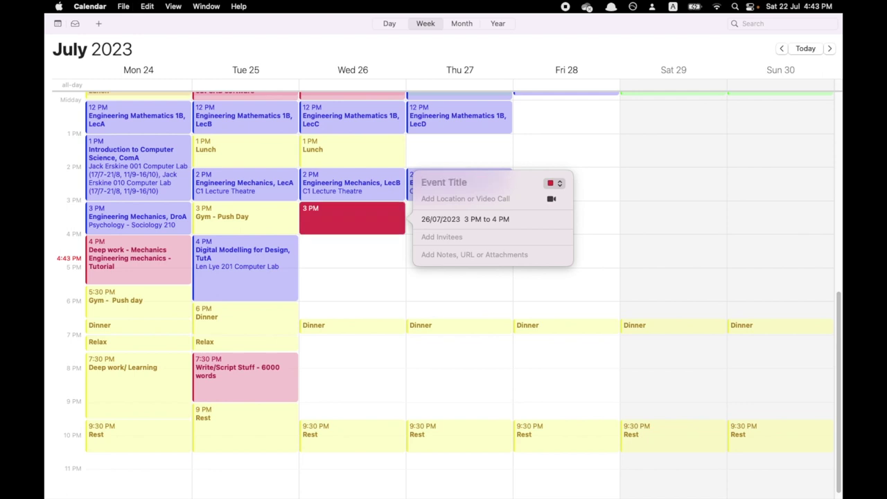
pyautogui.write('Start wri')
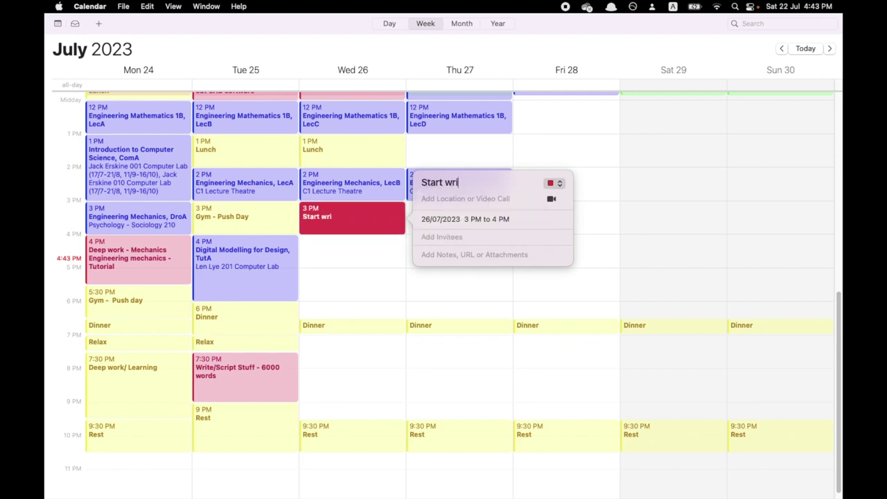
pyautogui.write('ting cover letters for my job')
# Step: Set the end time of Wednesday's cover letter event to 4:30 PM
pyautogui.click(489, 231)
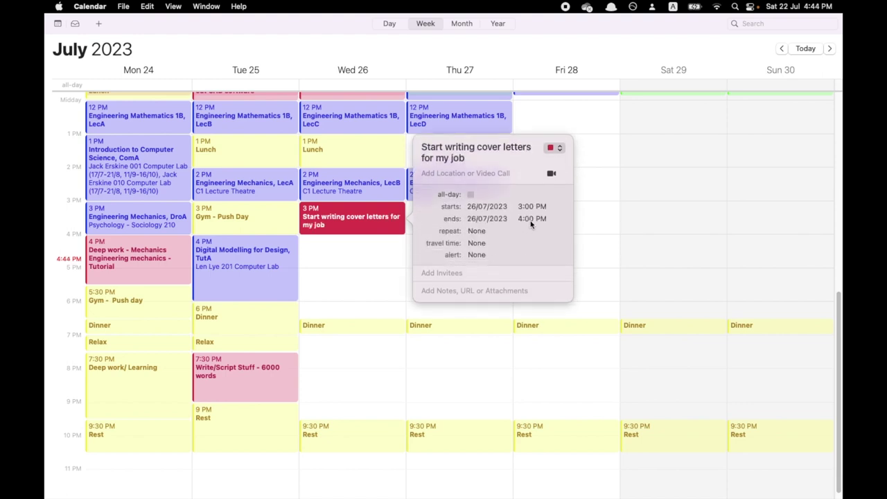
pyautogui.click(528, 235)
pyautogui.write('30')
pyautogui.click(367, 281)
pyautogui.scroll(-1, 367, 284)
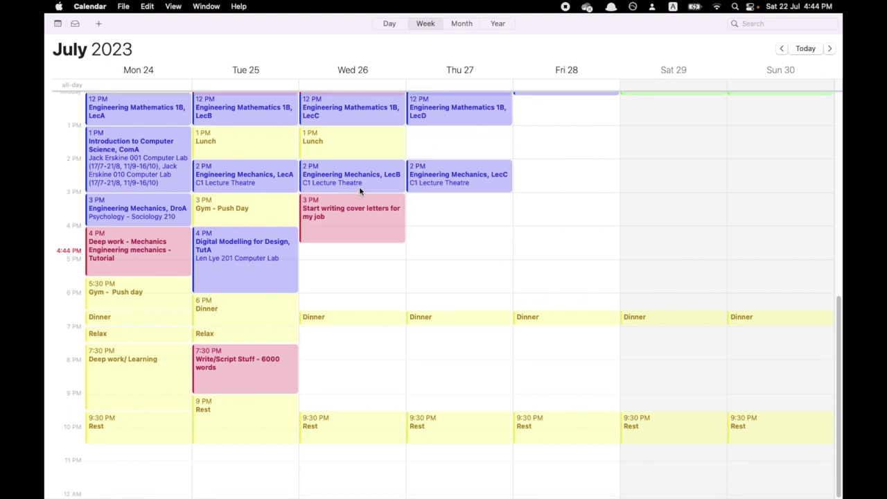
# Step: Create a new event on Wednesday 26 from 4:30 PM to 5:30 PM, directly after the cover letter block
pyautogui.click(368, 223)
pyautogui.click(368, 272)
pyautogui.doubleClick(341, 260)
pyautogui.doubleClick(341, 254)
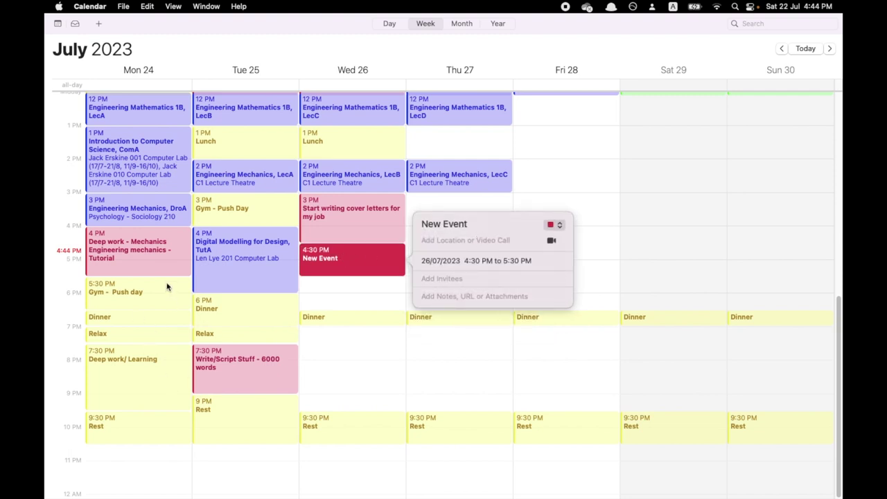
# Step: Move Monday's Gym - Push day event to the green On My Mac Routines calendar
pyautogui.doubleClick(166, 287)
pyautogui.click(340, 259)
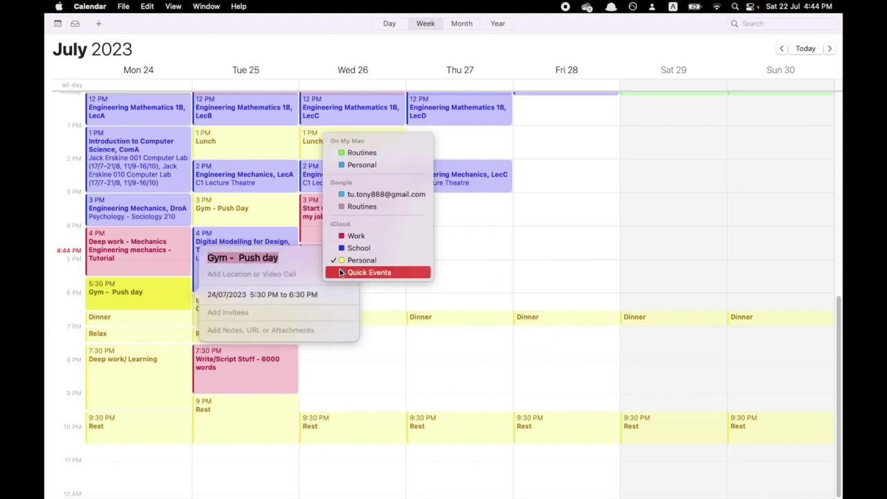
pyautogui.click(361, 153)
pyautogui.click(217, 317)
pyautogui.doubleClick(229, 317)
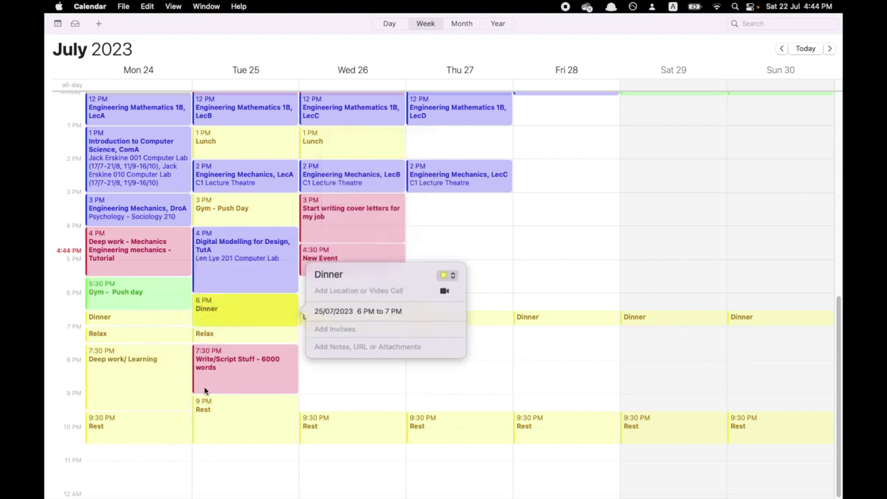
# Step: Rename Tuesday's 3 PM gym event as "Gym - Pull Day"
pyautogui.click(261, 216)
pyautogui.doubleClick(270, 216)
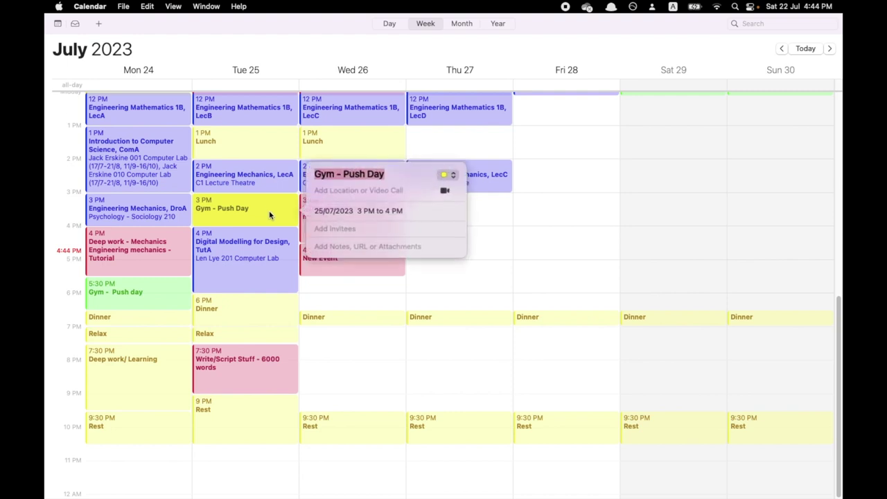
pyautogui.click(177, 280)
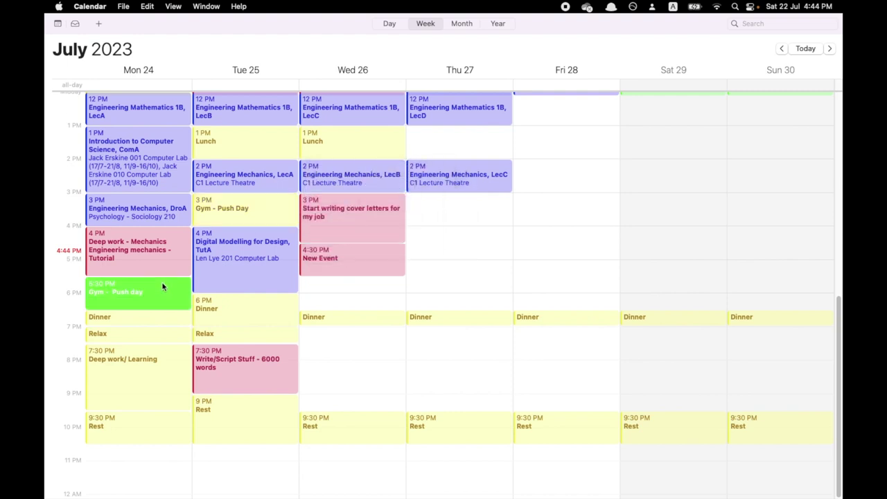
pyautogui.doubleClick(177, 280)
pyautogui.click(287, 211)
pyautogui.doubleClick(287, 211)
pyautogui.click(364, 174)
pyautogui.press('BackSpace')
pyautogui.press('BackSpace')
pyautogui.write('ll Day')
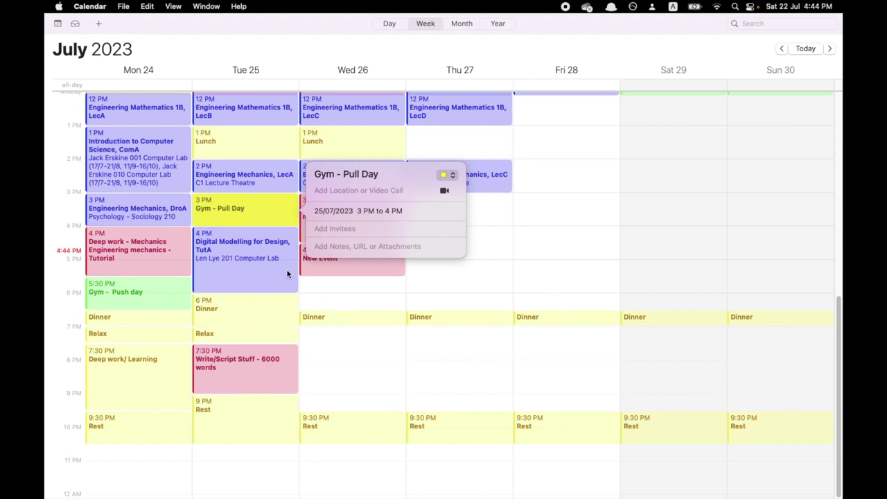
# Step: Move Tuesday's Gym - Pull Day event to the green On My Mac Routines calendar
pyautogui.click(452, 174)
pyautogui.click(469, 65)
pyautogui.press('Escape')
# Step: Move Wednesday's untitled 4:30 PM event to the green Routines calendar and name it "Run/ Abs"
pyautogui.doubleClick(368, 270)
pyautogui.click(554, 224)
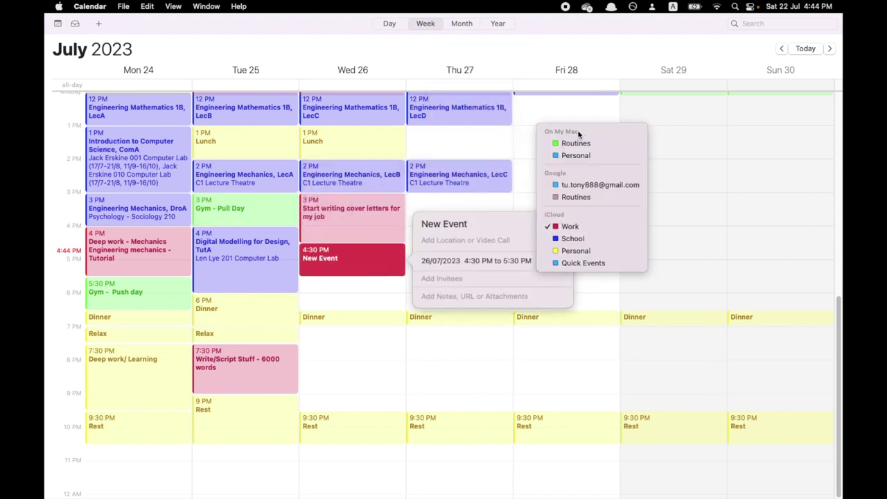
pyautogui.click(575, 143)
pyautogui.press('BackSpace')
pyautogui.write('Ruu')
pyautogui.press('BackSpace')
pyautogui.write('n ')
pyautogui.write(' Abs')
pyautogui.click(372, 301)
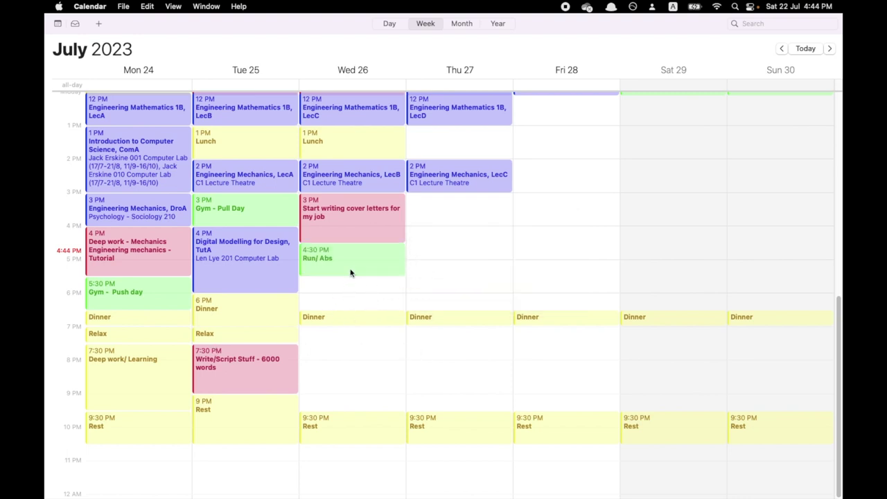
# Step: Add a "Relax" event on Wednesday 26 from 5:30 PM to 6:30 PM
pyautogui.doubleClick(345, 298)
pyautogui.moveTo(340, 300); pyautogui.dragTo(365, 284)
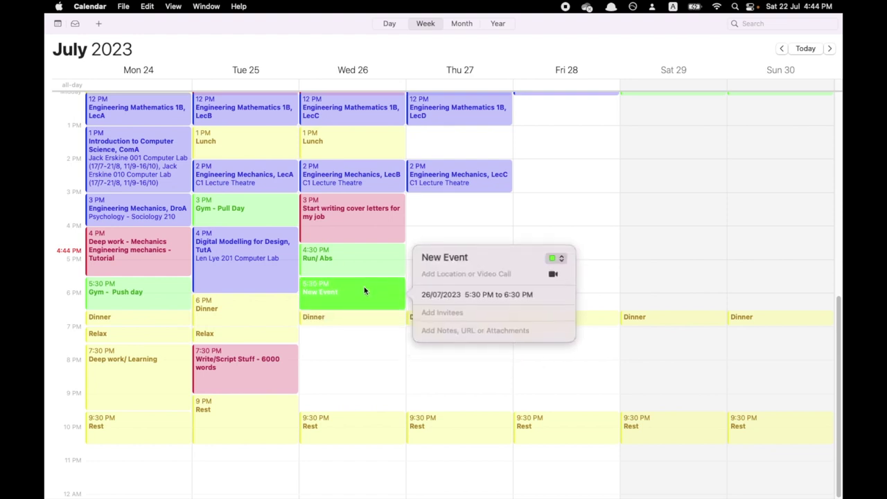
pyautogui.write('Relax')
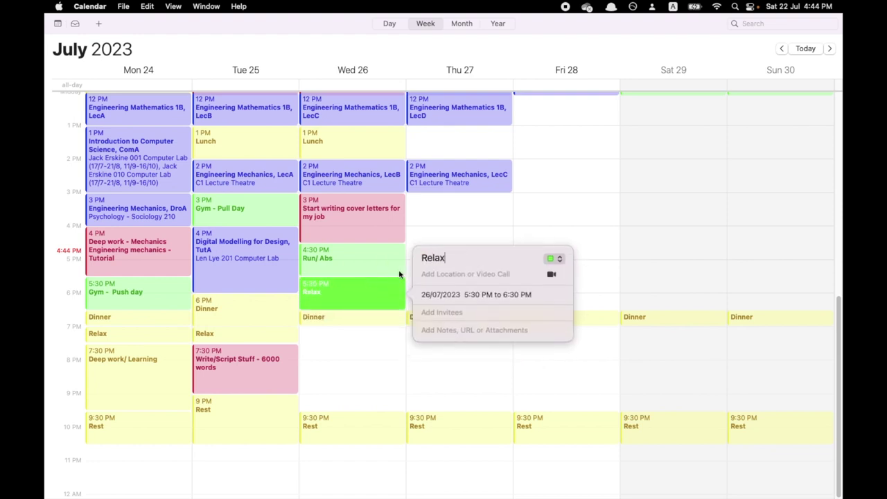
pyautogui.click(382, 365)
# Step: Move Wednesday's Relax event to the yellow iCloud Personal calendar
pyautogui.doubleClick(354, 295)
pyautogui.click(546, 259)
pyautogui.click(574, 367)
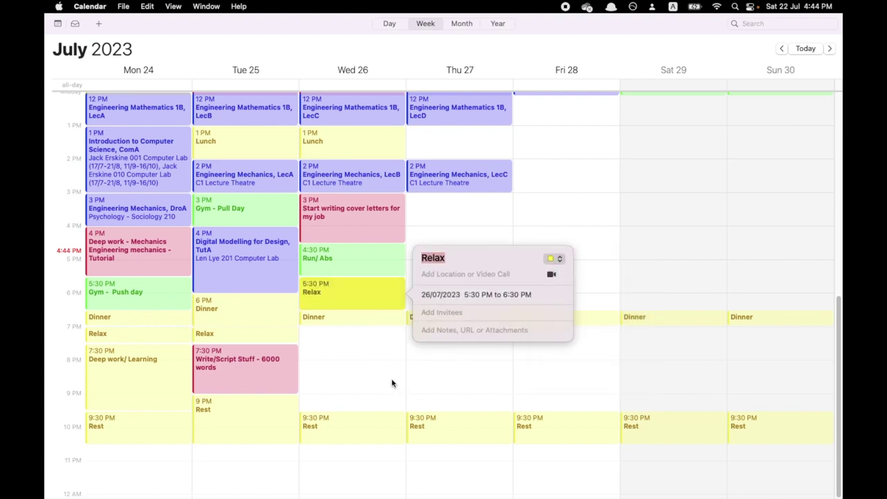
pyautogui.click(342, 350)
pyautogui.doubleClick(344, 350)
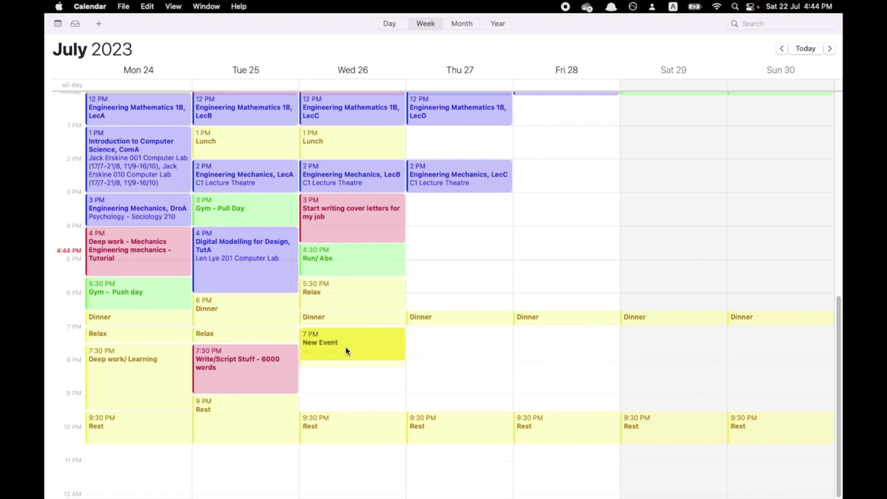
pyautogui.moveTo(345, 351); pyautogui.dragTo(351, 342)
# Step: Shift the half-hour Dinner events from Wednesday through Sunday to start at 7 PM
pyautogui.click(348, 322)
pyautogui.moveTo(442, 318); pyautogui.dragTo(444, 337)
pyautogui.moveTo(550, 320); pyautogui.dragTo(554, 338)
pyautogui.moveTo(691, 323)
pyautogui.mouseDown()
pyautogui.moveTo(715, 339)
pyautogui.moveTo(698, 342)
pyautogui.moveTo(698, 331)
pyautogui.mouseUp()
pyautogui.moveTo(753, 319); pyautogui.dragTo(761, 335)
# Step: Add a "Learn/Write/Read" event on Wednesday 26 from 7:30 PM to 8:30 PM
pyautogui.doubleClick(370, 365)
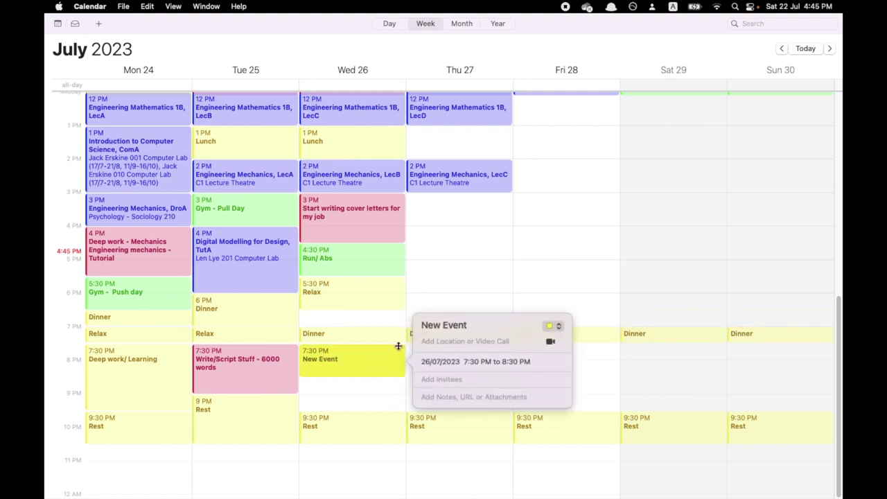
pyautogui.hotkey('alt', 'shift', 'Left')
pyautogui.hotkey('alt', 'shift', 'Left')
pyautogui.press('BackSpace')
pyautogui.write('LEAR')
pyautogui.press('BackSpace')
pyautogui.press('BackSpace')
pyautogui.press('BackSpace')
pyautogui.write('earn/Write/Read')
pyautogui.press('Return')
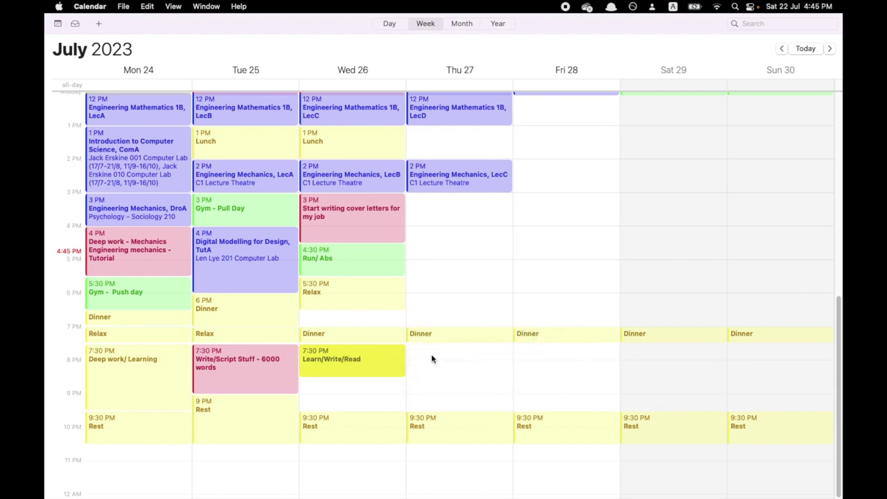
# Step: Move Wednesday's Learn/Write/Read event to the red iCloud Work calendar
pyautogui.doubleClick(368, 357)
pyautogui.click(547, 327)
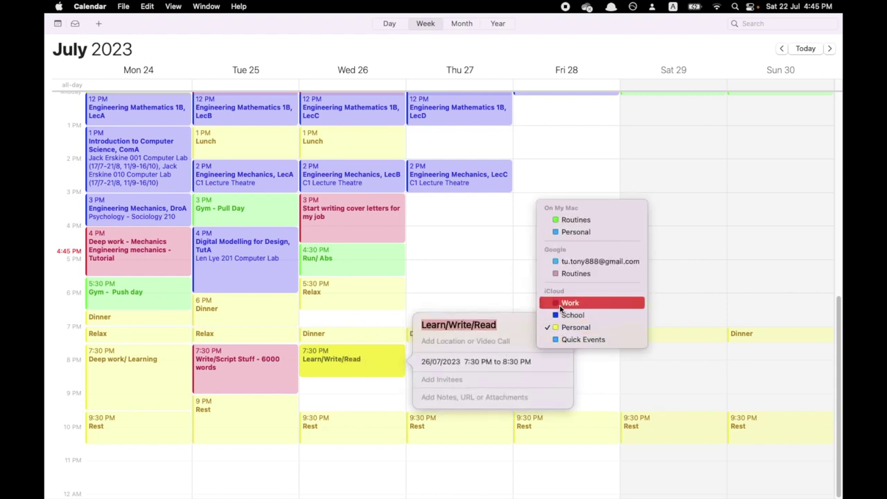
pyautogui.click(563, 300)
# Step: Set Wednesday's Learn/Write/Read event to end at 9:30 PM
pyautogui.click(512, 362)
pyautogui.click(530, 355)
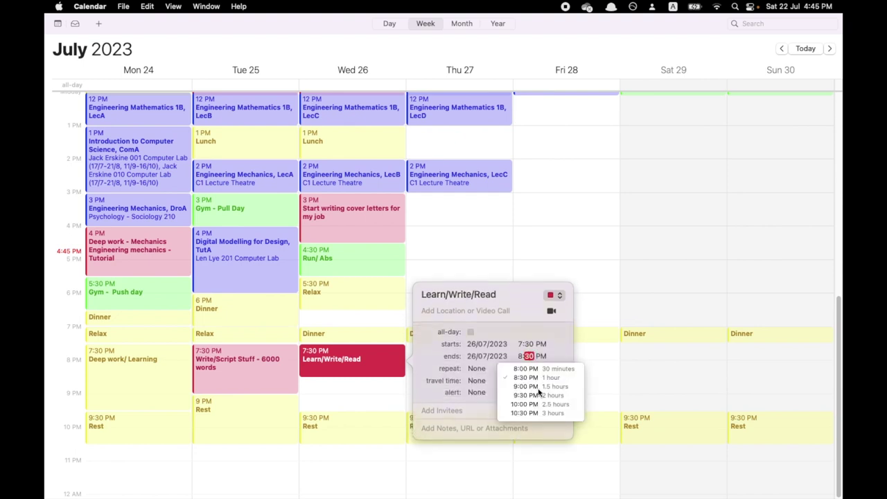
pyautogui.click(535, 395)
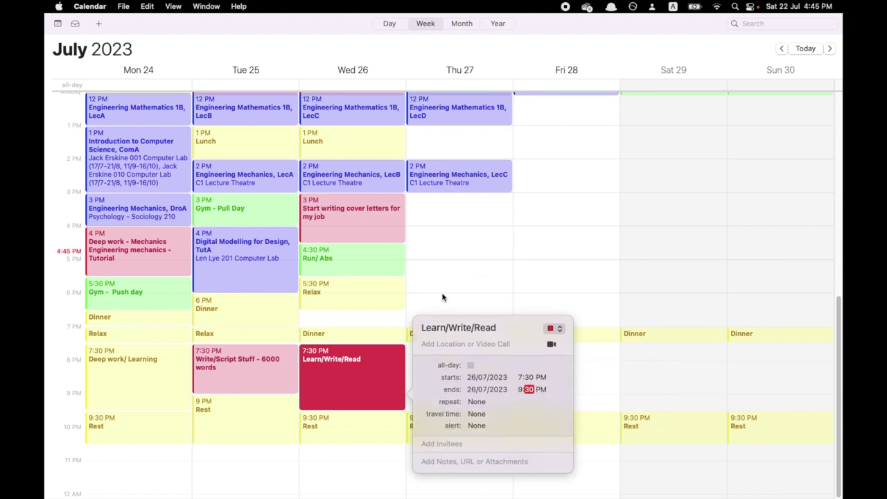
pyautogui.click(443, 291)
# Step: Add an "EMATH - Homework/Quiz" event on Thursday 27 from 7:30 AM to 8:30 AM
pyautogui.scroll(10, 464, 278)
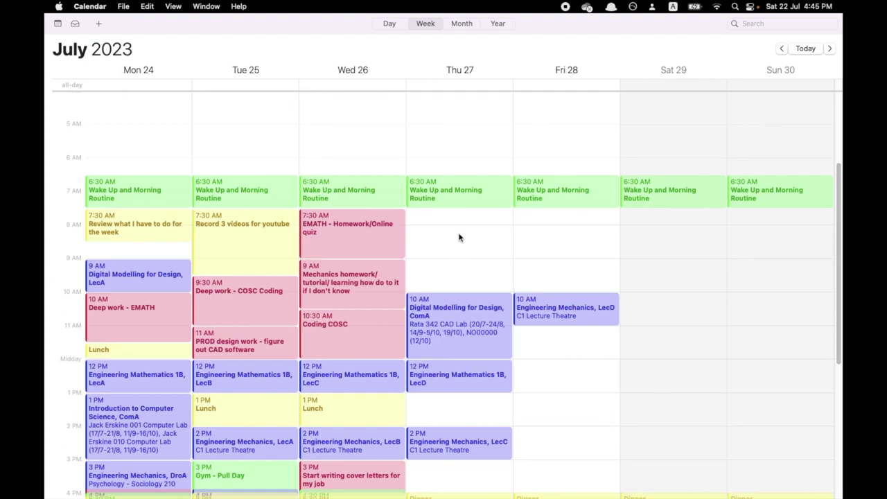
pyautogui.doubleClick(458, 235)
pyautogui.moveTo(458, 232); pyautogui.dragTo(461, 222)
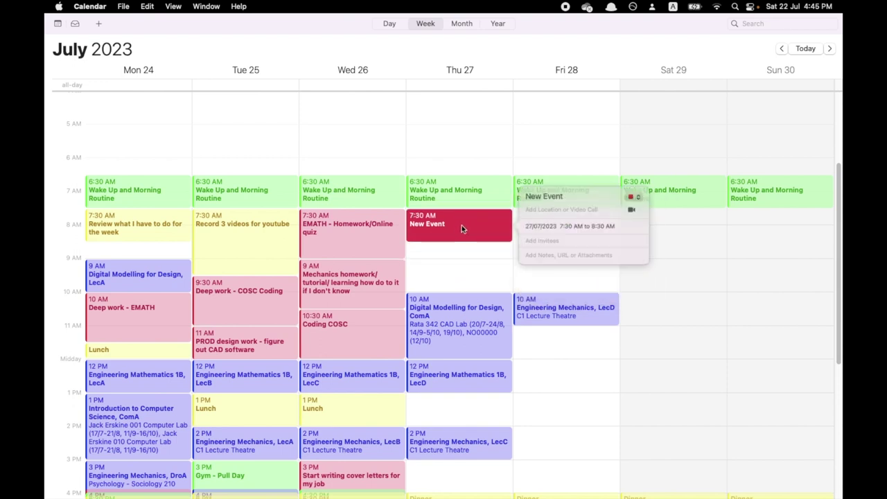
pyautogui.write('EMATh')
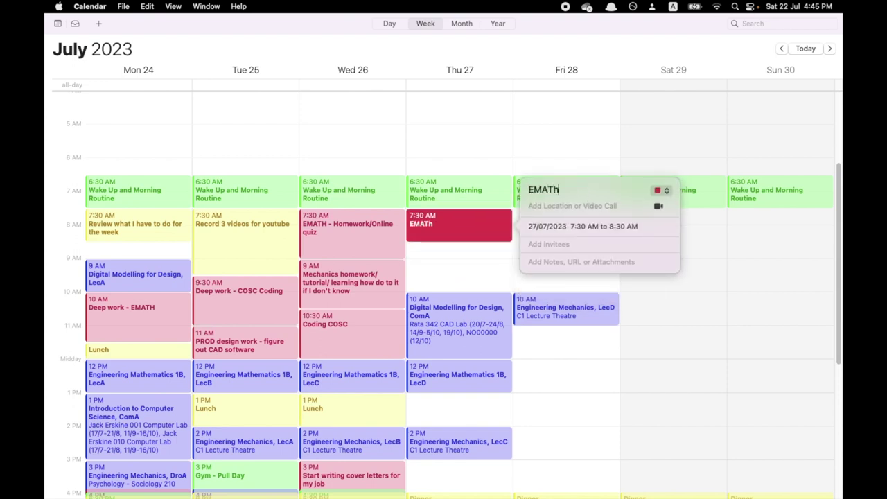
pyautogui.press('BackSpace')
pyautogui.press('BackSpace')
pyautogui.press('BackSpace')
pyautogui.press('BackSpace')
pyautogui.press('BackSpace')
pyautogui.write('EMATH - Homew')
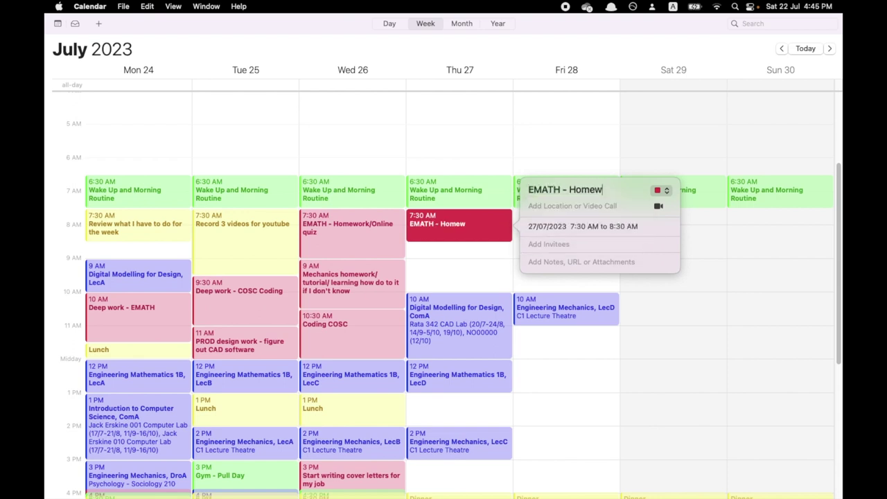
pyautogui.write('ork/Quiz')
pyautogui.click(422, 270)
# Step: Add a "Prod design" event on Thursday 27 from 8:30 AM to 9:30 AM
pyautogui.scroll(-2, 443, 236)
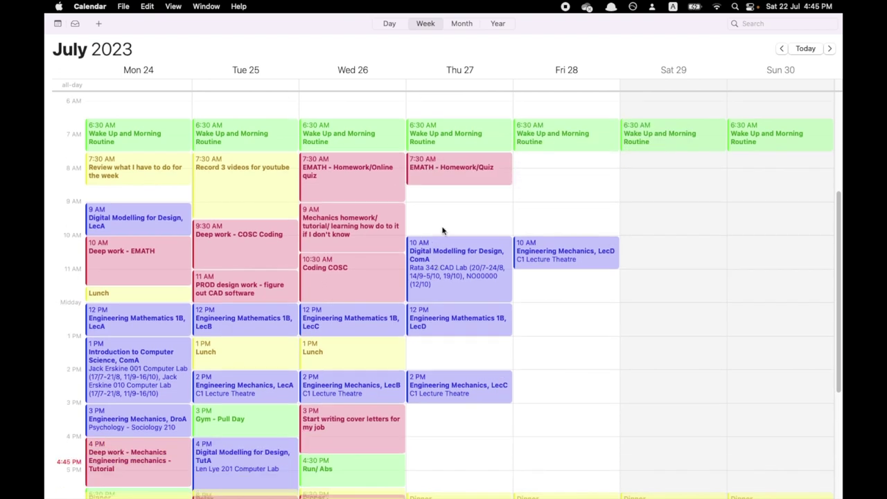
pyautogui.doubleClick(457, 195)
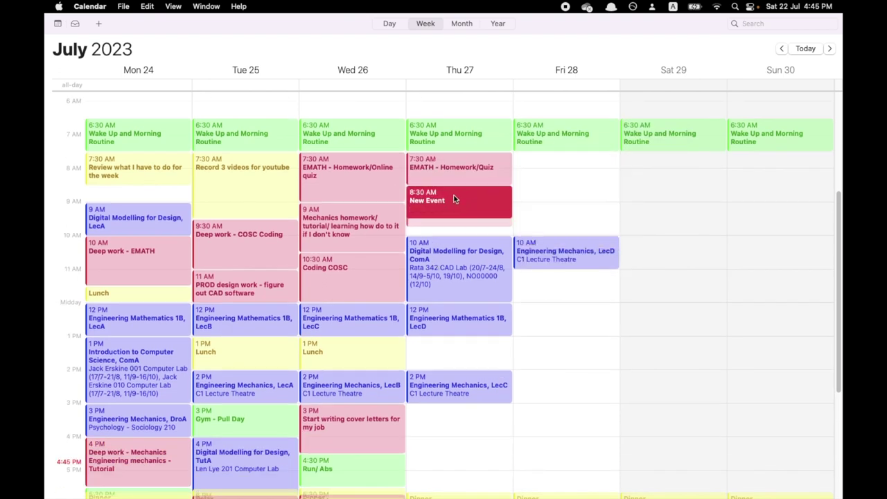
pyautogui.doubleClick(454, 198)
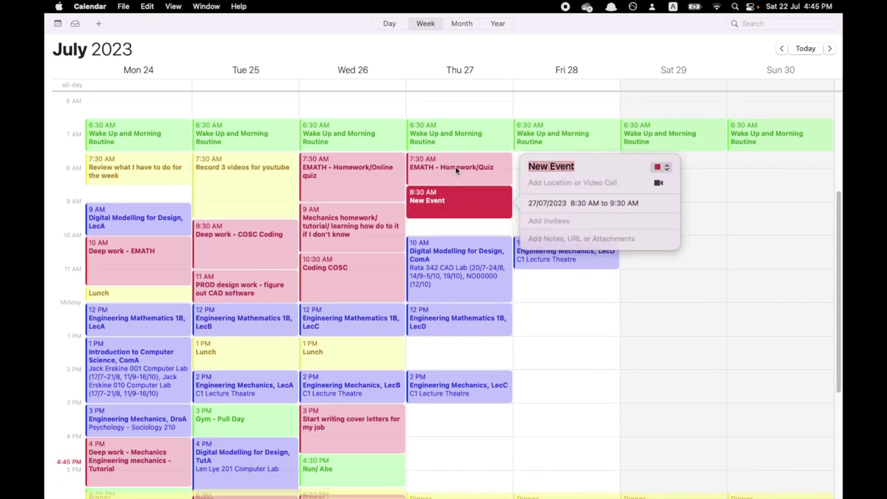
pyautogui.write('Prod')
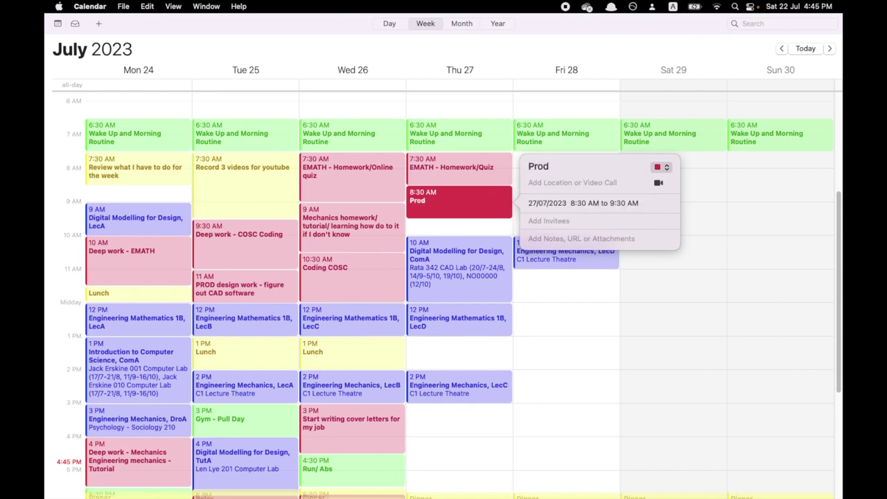
pyautogui.write(' design')
pyautogui.moveTo(450, 197)
pyautogui.mouseDown()
pyautogui.moveTo(450, 216)
pyautogui.moveTo(453, 197)
pyautogui.mouseUp()
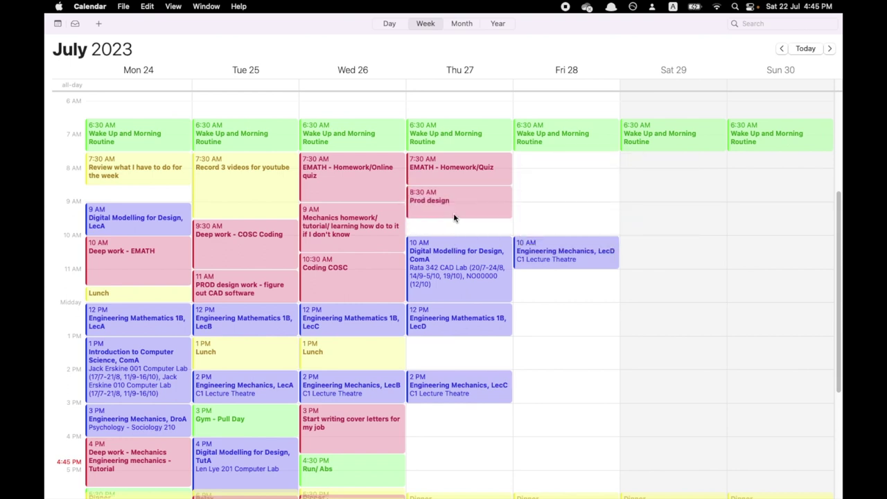
pyautogui.doubleClick(458, 169)
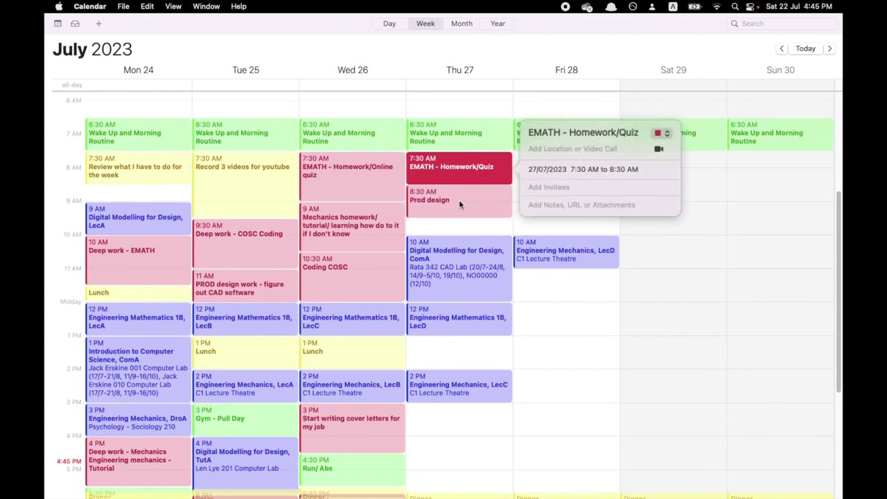
pyautogui.click(459, 202)
pyautogui.doubleClick(459, 202)
# Step: Add a "Lunch" event on Thursday 27 from 1 PM to 2 PM
pyautogui.scroll(-2, 454, 277)
pyautogui.doubleClick(447, 316)
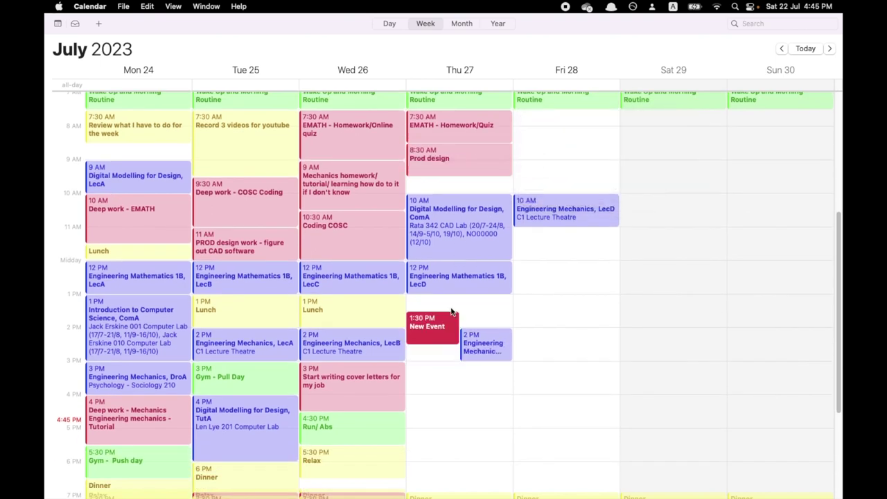
pyautogui.moveTo(443, 313); pyautogui.dragTo(446, 303)
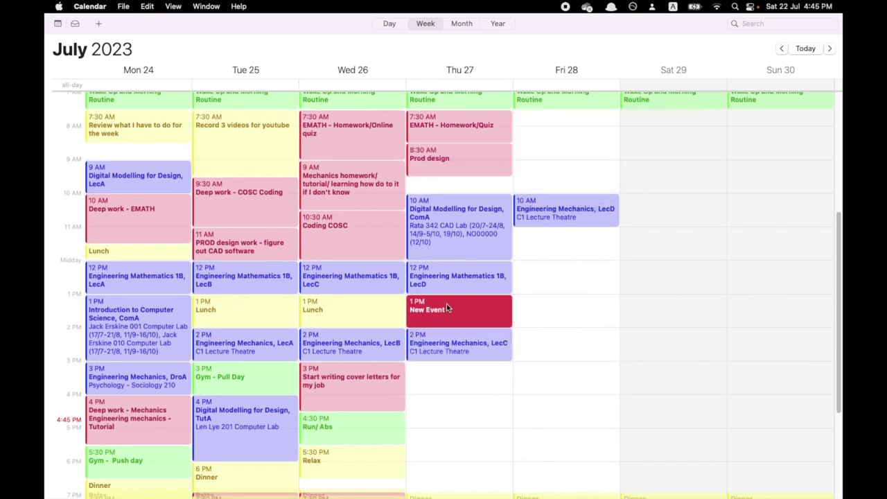
pyautogui.doubleClick(447, 303)
pyautogui.write('LUn')
pyautogui.press('BackSpace')
pyautogui.press('BackSpace')
pyautogui.write('unch')
# Step: Move Thursday's Lunch event to the yellow iCloud Personal calendar
pyautogui.click(659, 277)
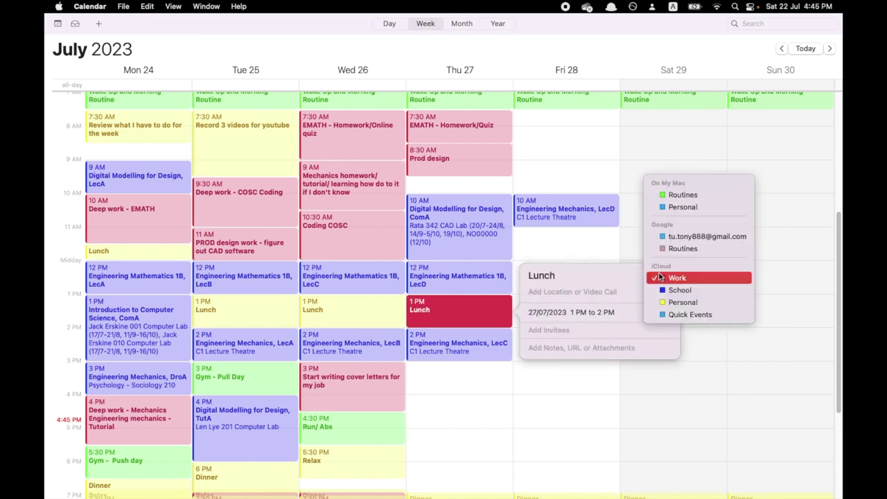
pyautogui.click(685, 301)
pyautogui.click(485, 416)
# Step: Copy Wednesday's Run/ Abs event to Thursday 27 at 4:30 PM
pyautogui.scroll(-3, 489, 412)
pyautogui.click(399, 344)
pyautogui.press('cmd+c')
pyautogui.click(483, 339)
pyautogui.press('cmd+v')
# Step: Rename Thursday's copied 4:30 PM event as "Gym - Leg Day"
pyautogui.doubleClick(468, 336)
pyautogui.press('super+a')
pyautogui.press('BackSpace')
pyautogui.write('Gym -')
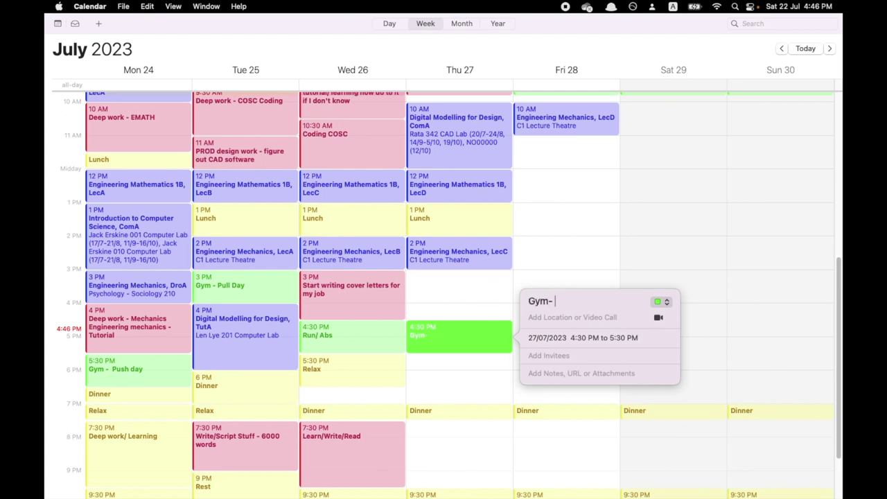
pyautogui.write(' Leg Day')
pyautogui.click(442, 280)
# Step: Add a "Finish unfinished homework" event on Thursday 27 from 3 PM to 4 PM
pyautogui.scroll(-1, 450, 281)
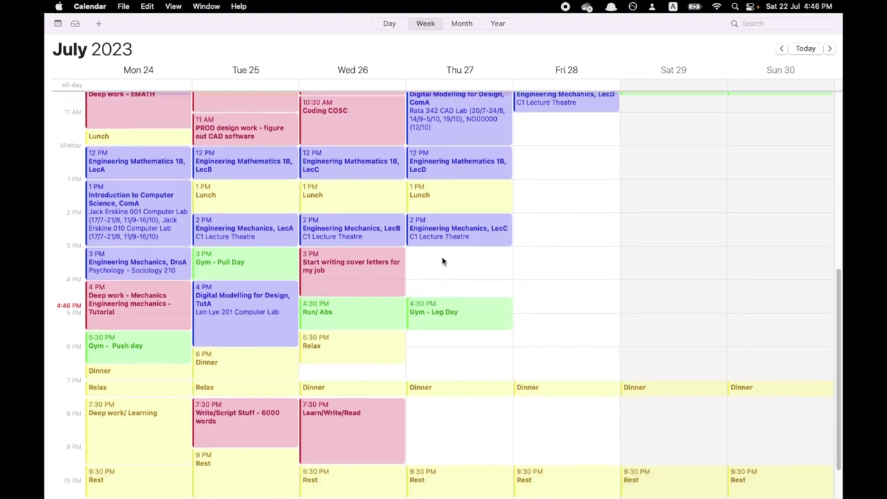
pyautogui.scroll(5, 453, 260)
pyautogui.scroll(-2, 458, 271)
pyautogui.doubleClick(436, 399)
pyautogui.moveTo(436, 395); pyautogui.dragTo(437, 405)
pyautogui.press('BackSpace')
pyautogui.write('Finish ')
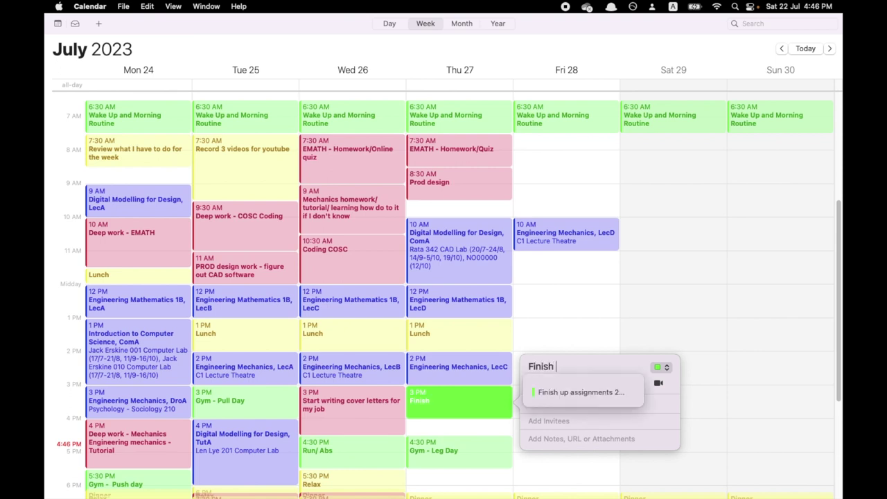
pyautogui.write('homeowrk')
pyautogui.press('BackSpace')
pyautogui.press('BackSpace')
pyautogui.press('BackSpace')
pyautogui.press('BackSpace')
pyautogui.press('BackSpace')
pyautogui.press('BackSpace')
pyautogui.press('BackSpace')
pyautogui.press('BackSpace')
pyautogui.write('unfinic')
pyautogui.write('hed homework')
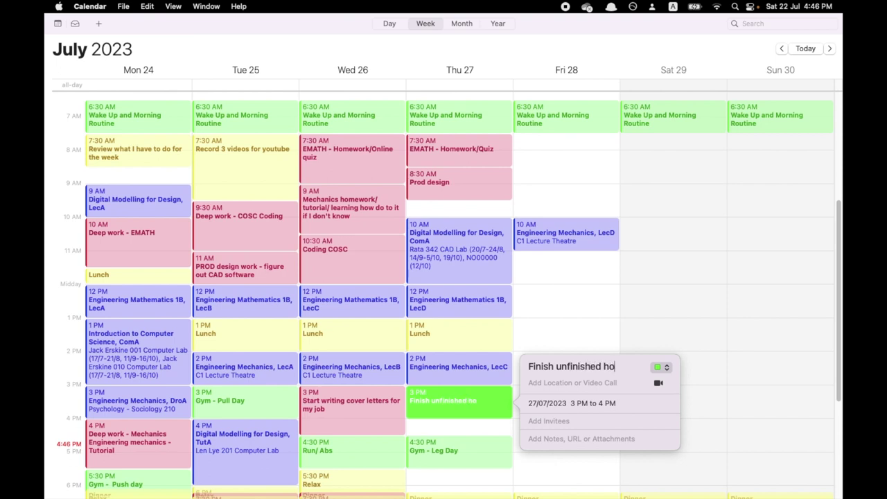
# Step: Move Thursday's Finish unfinished homework event to the red iCloud Work calendar
pyautogui.click(657, 363)
pyautogui.click(676, 447)
pyautogui.click(478, 406)
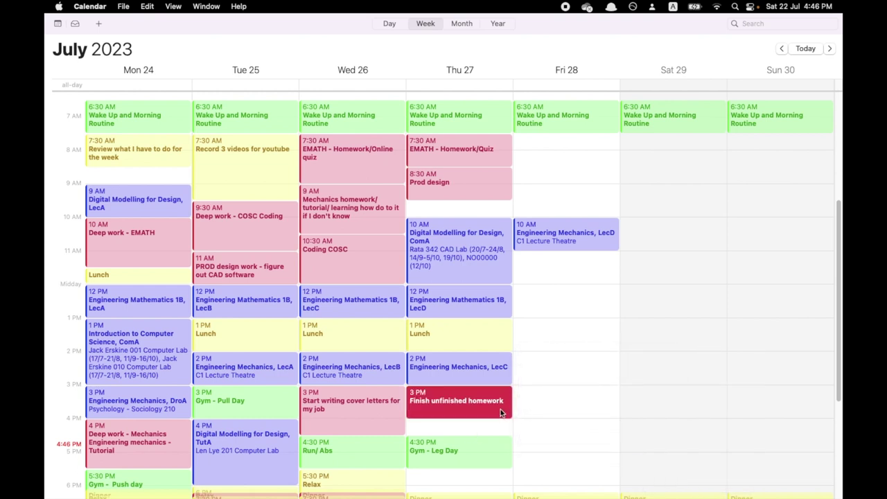
# Step: Set Thursday's Finish unfinished homework event to end at 4:30 PM
pyautogui.doubleClick(501, 409)
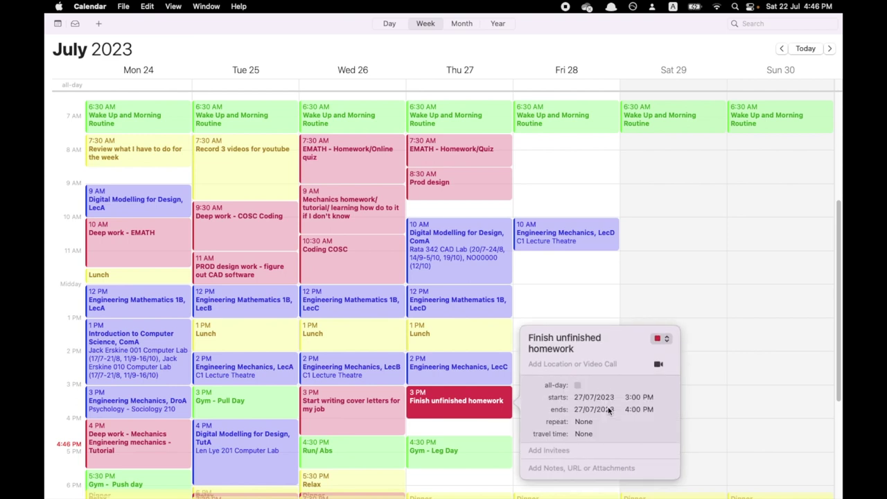
pyautogui.click(637, 403)
pyautogui.click(639, 433)
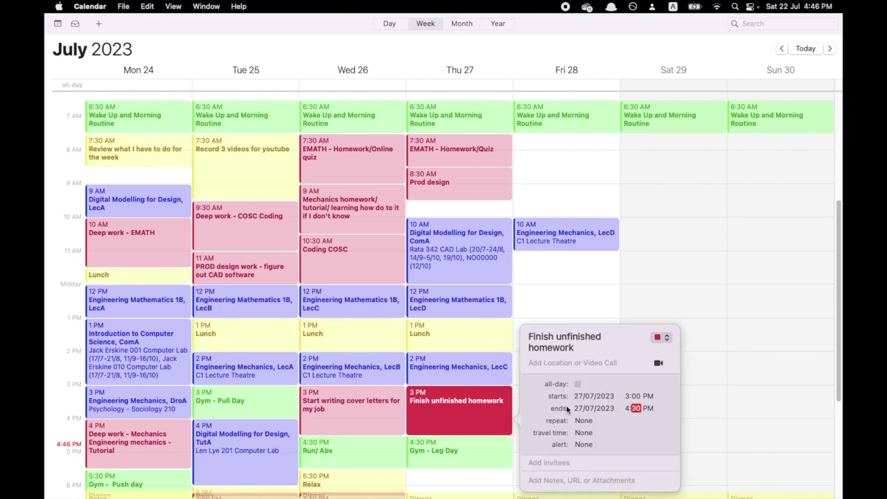
pyautogui.click(582, 288)
# Step: Create a new one-hour event on Thursday 27 starting at 5:30 PM, right after Gym - Leg Day
pyautogui.scroll(-5, 580, 335)
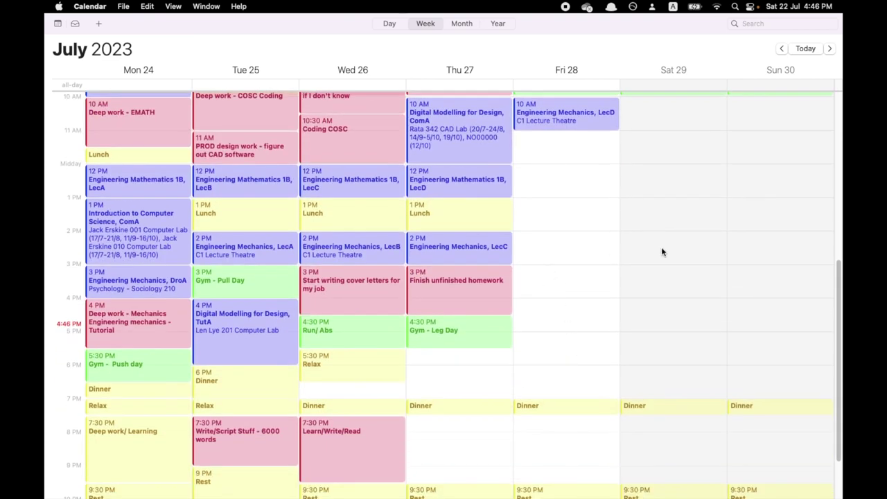
pyautogui.scroll(-2, 672, 326)
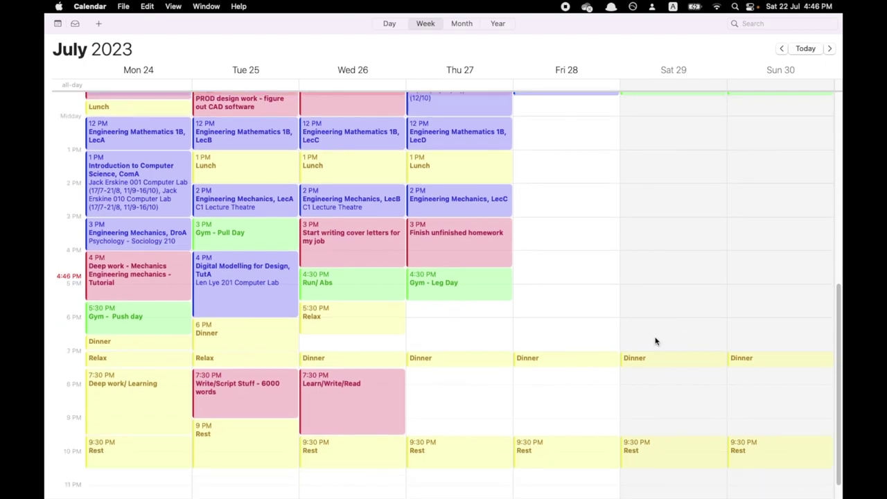
pyautogui.scroll(-1, 580, 316)
pyautogui.scroll(-1, 462, 332)
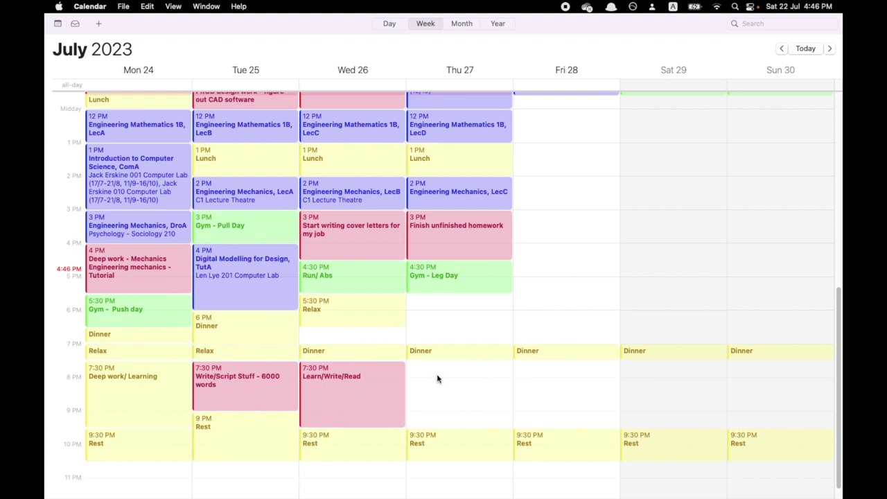
pyautogui.doubleClick(456, 311)
pyautogui.click(459, 307)
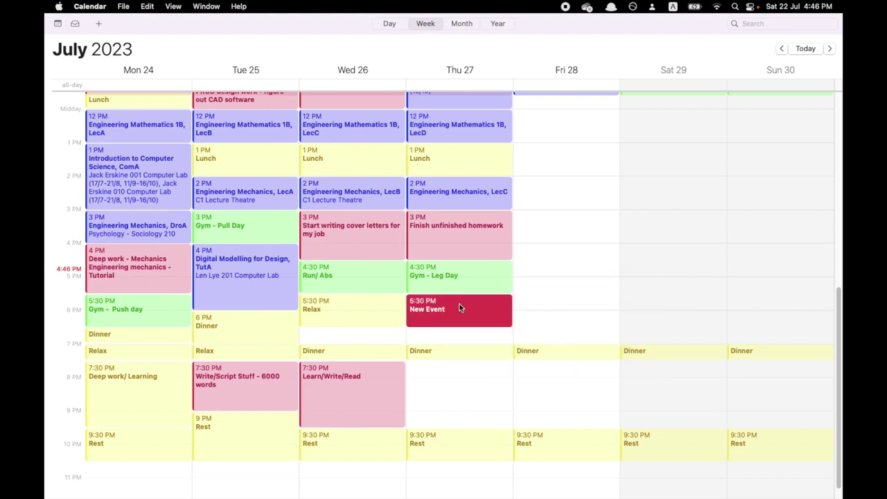
# Step: Copy Wednesday's Learn/Write/Read event to Thursday 27 from 7:30 PM to 9:30 PM
pyautogui.click(369, 370)
pyautogui.click(459, 315)
pyautogui.press('super+v')
# Step: Extend Thursday's untitled 5:30 PM event until 7 PM and title it "Learn/Write/Read"
pyautogui.doubleClick(472, 311)
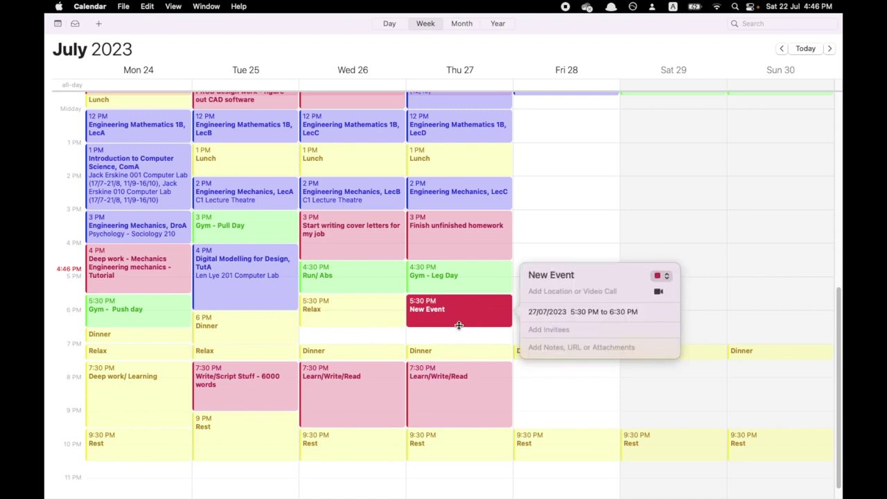
pyautogui.moveTo(459, 326); pyautogui.dragTo(459, 341)
pyautogui.doubleClick(456, 327)
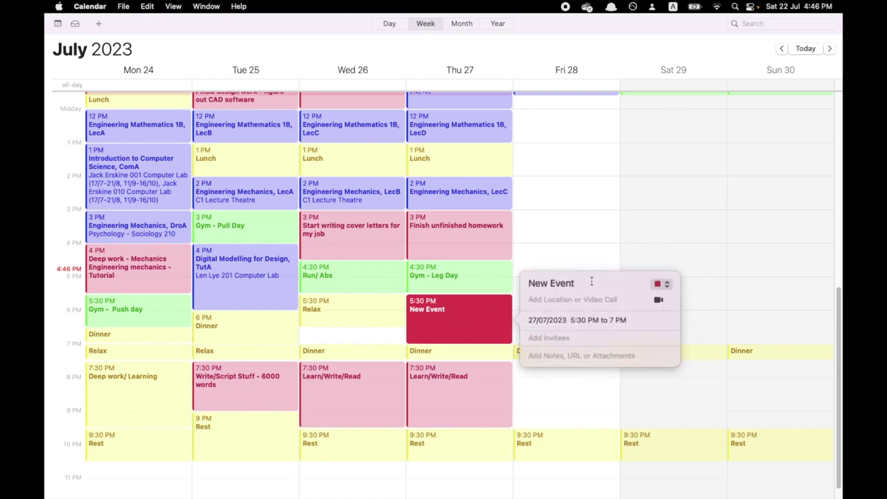
pyautogui.write('LEar')
pyautogui.press('BackSpace')
pyautogui.press('BackSpace')
pyautogui.press('BackSpace')
pyautogui.write('earn/Write')
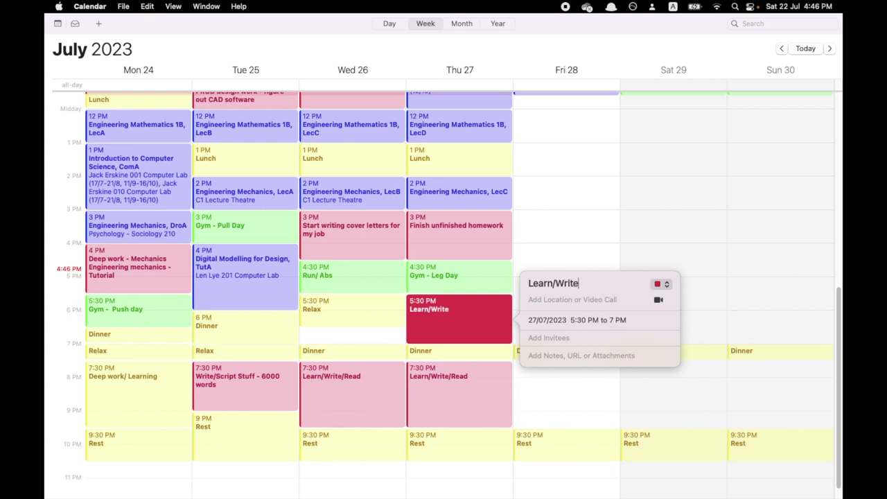
pyautogui.write('/Read')
pyautogui.doubleClick(554, 172)
pyautogui.scroll(5, 554, 190)
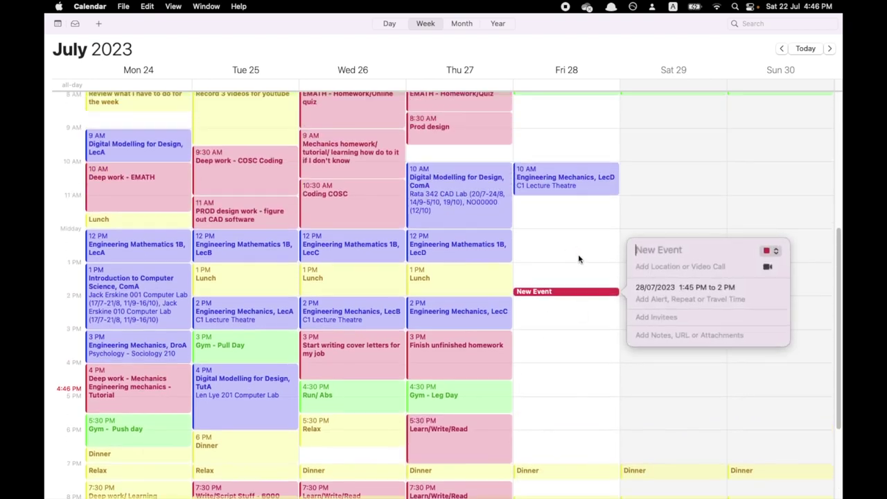
pyautogui.press('Escape')
pyautogui.press('Delete')
# Step: Review the planned blocks from Monday through Thursday and the open time on Friday
pyautogui.scroll(3, 470, 310)
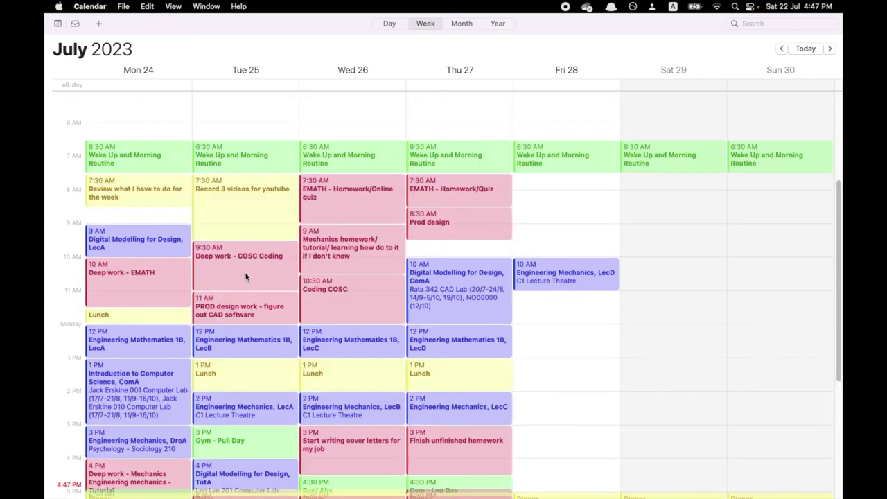
pyautogui.scroll(-3, 346, 367)
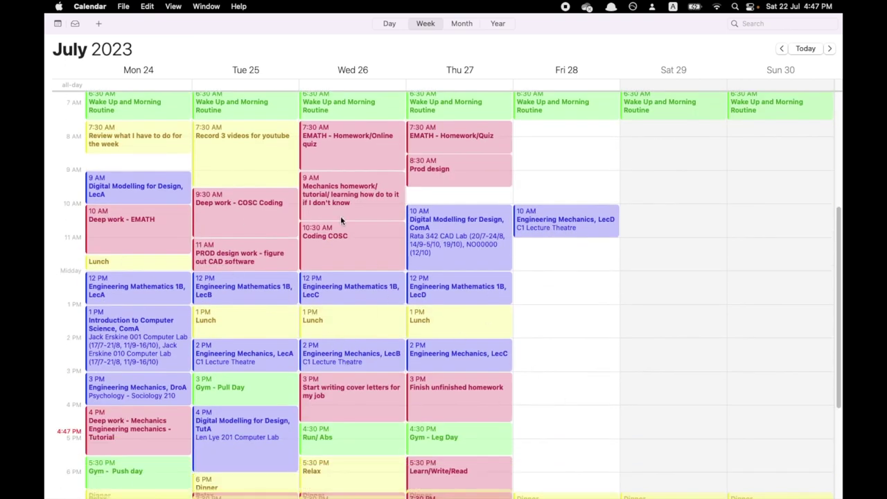
pyautogui.scroll(-2, 401, 373)
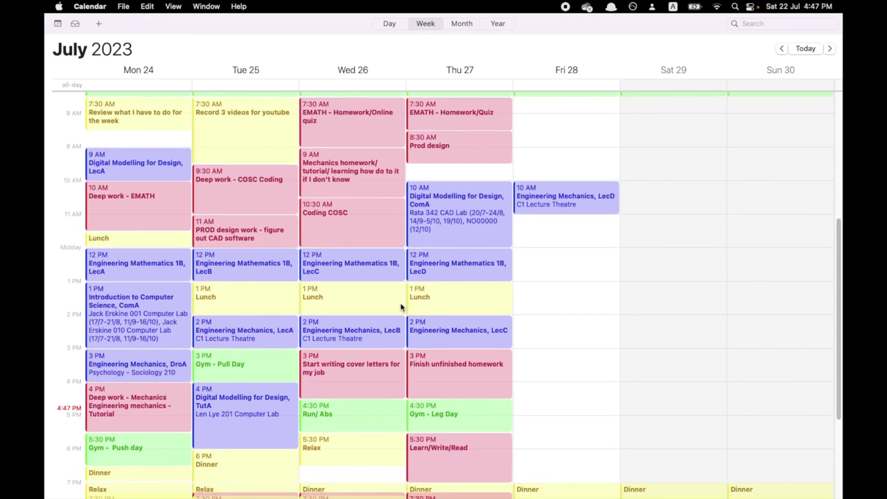
pyautogui.scroll(3, 575, 277)
pyautogui.scroll(-5, 527, 352)
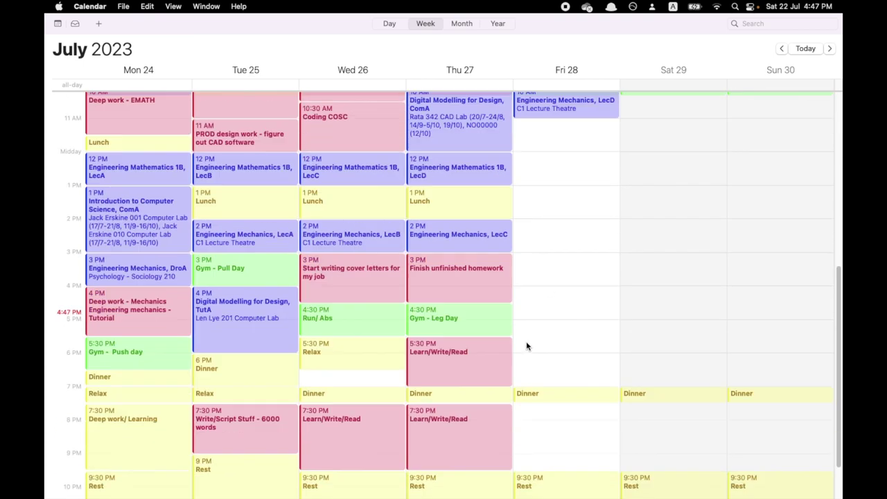
pyautogui.scroll(3, 540, 305)
pyautogui.scroll(2, 551, 245)
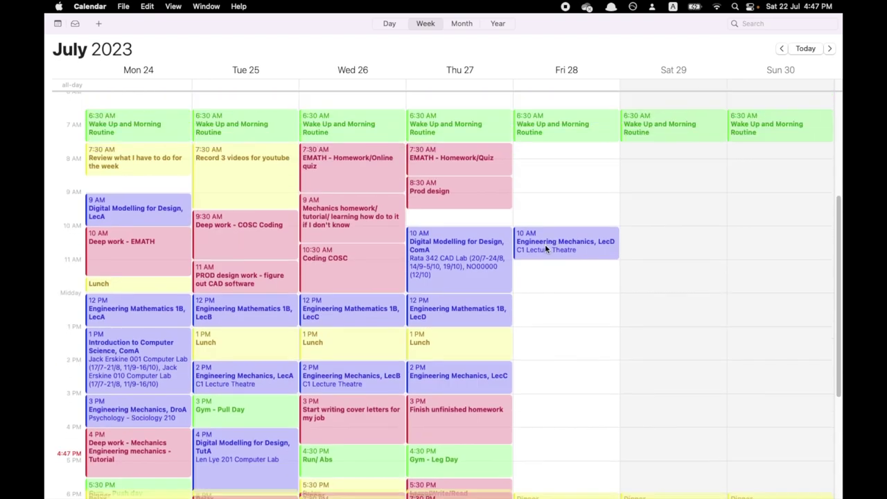
# Step: Create a new event on Friday 28 at 7:30 AM titled "Finish unfinished homework"
pyautogui.doubleClick(579, 156)
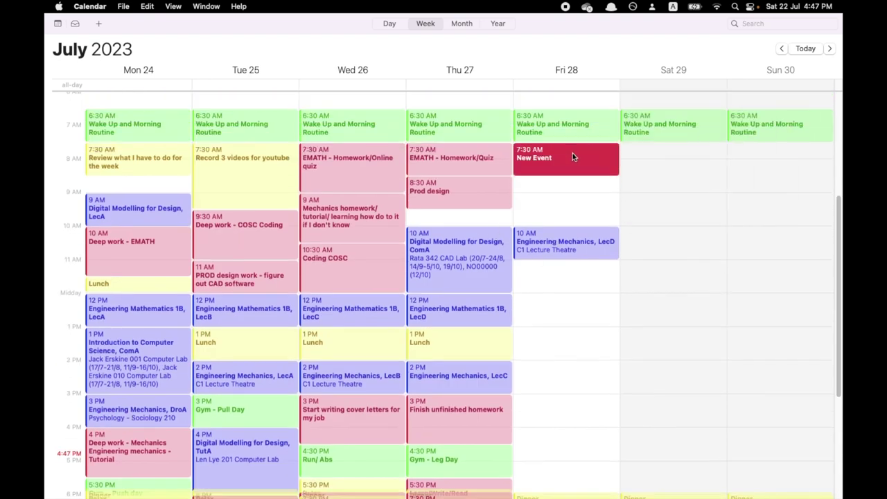
pyautogui.write('Fini')
pyautogui.press('BackSpace')
pyautogui.write('nis')
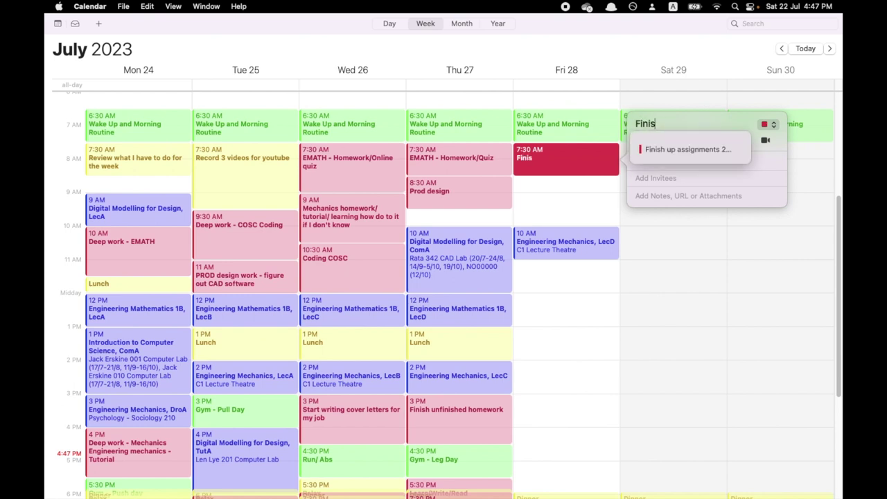
pyautogui.write('h unfinished ')
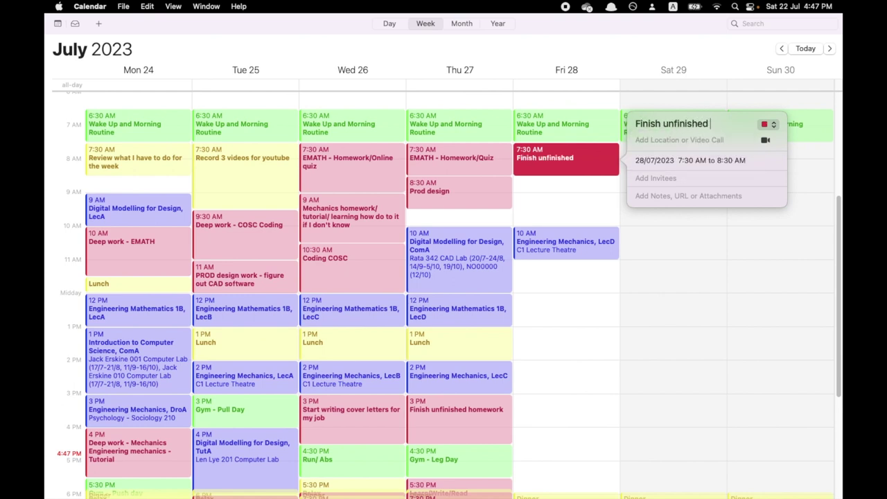
pyautogui.write('hoe')
pyautogui.write('mework')
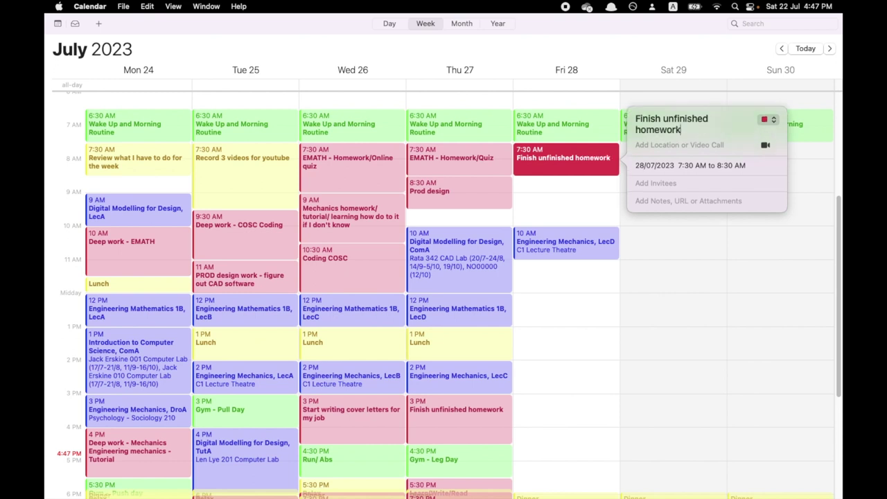
# Step: Set the end time of Friday's Finish unfinished homework event to 9:00 AM
pyautogui.click(733, 167)
pyautogui.click(746, 179)
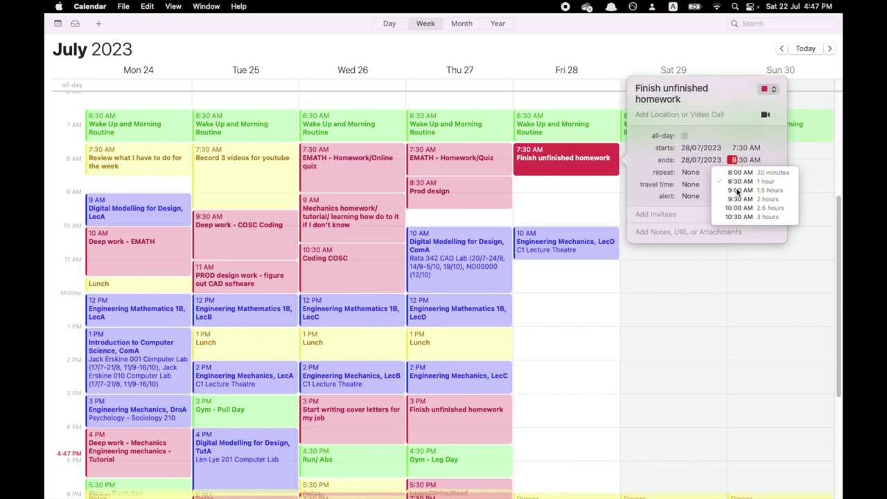
pyautogui.click(740, 191)
pyautogui.click(607, 218)
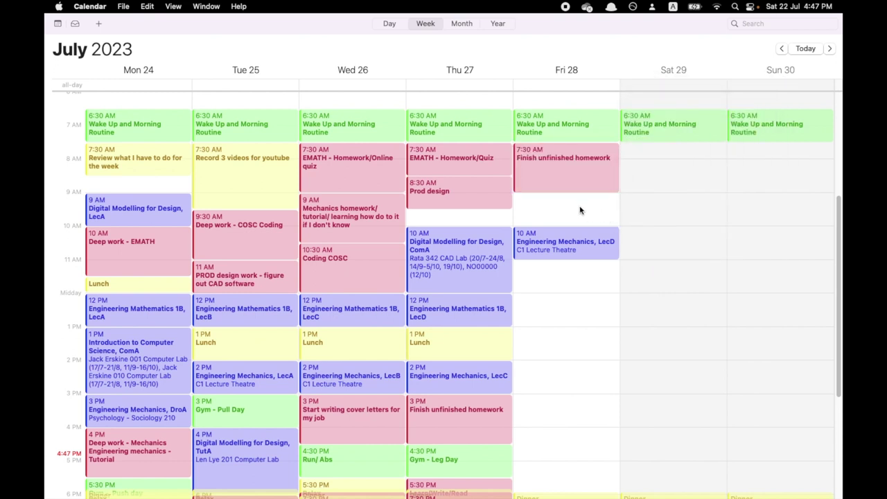
# Step: Create an event on Friday 28 from 9 AM to 10 AM and title it "Edit video"
pyautogui.doubleClick(581, 210)
pyautogui.click(549, 210)
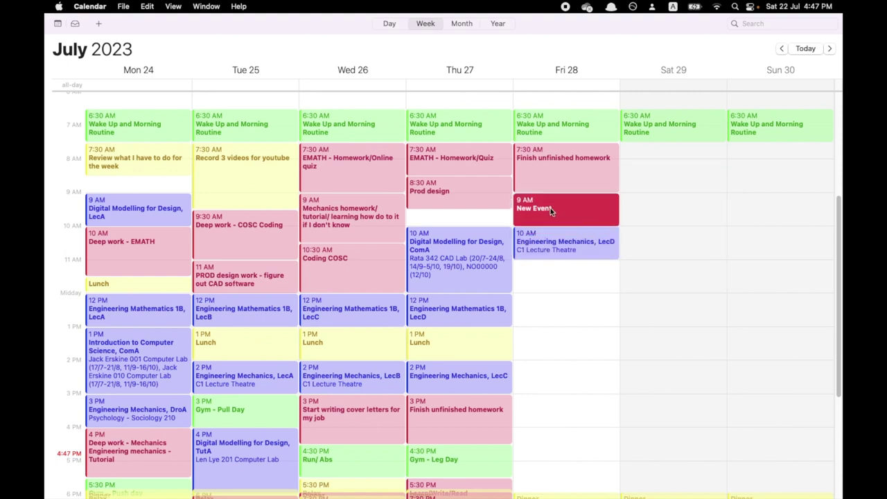
pyautogui.doubleClick(550, 208)
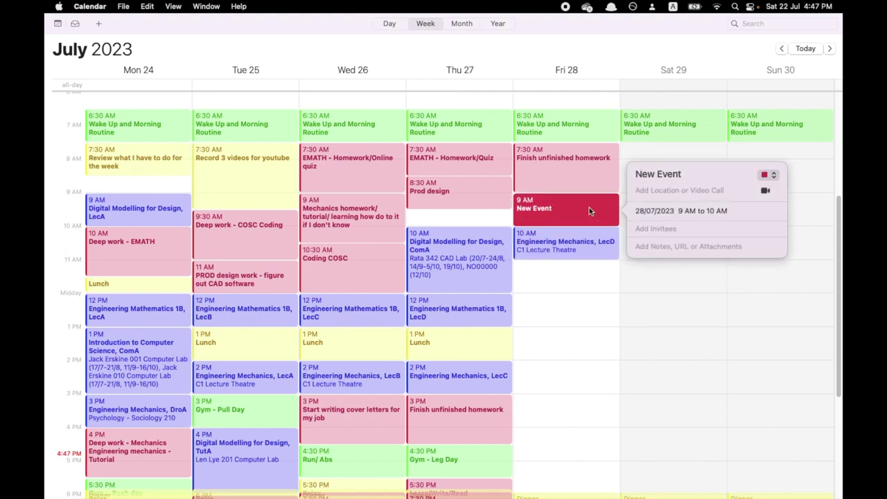
pyautogui.moveTo(691, 175); pyautogui.dragTo(615, 172)
pyautogui.press('BackSpace')
pyautogui.write('Rel')
pyautogui.press('BackSpace')
pyautogui.write('Edit video')
# Step: Assign Friday's Edit video event to the yellow Personal calendar
pyautogui.click(774, 175)
pyautogui.click(756, 200)
pyautogui.click(603, 275)
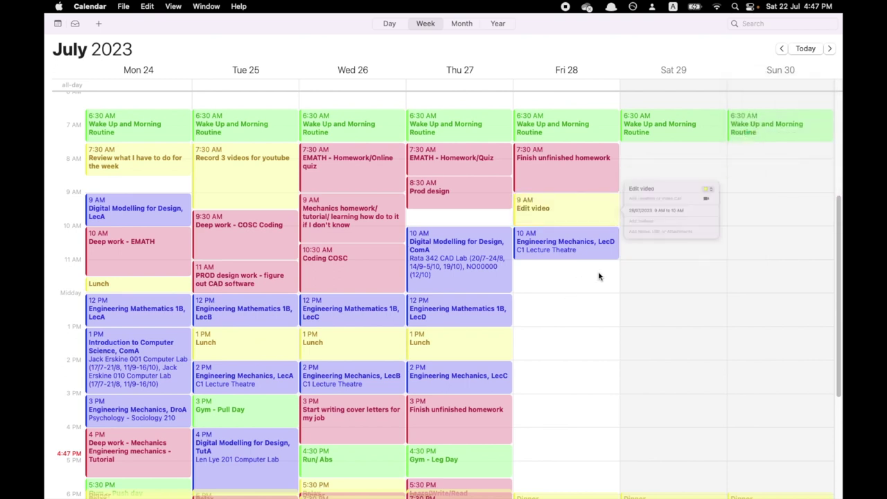
pyautogui.scroll(-3, 603, 275)
pyautogui.doubleClick(570, 201)
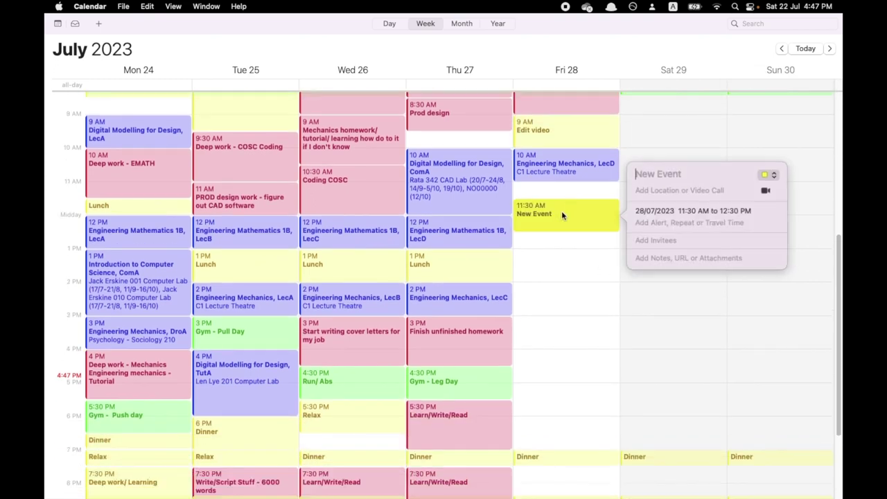
pyautogui.moveTo(562, 210); pyautogui.dragTo(565, 199)
pyautogui.press('BackSpace')
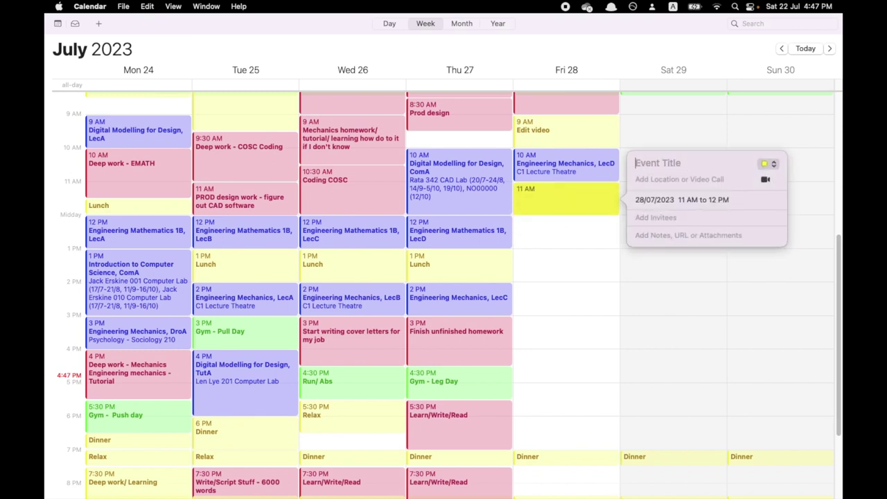
pyautogui.click(574, 192)
pyautogui.press('BackSpace')
# Step: Create an event on Friday 28 from 5 PM to 6 PM titled "Run + Abs"
pyautogui.scroll(-3, 573, 291)
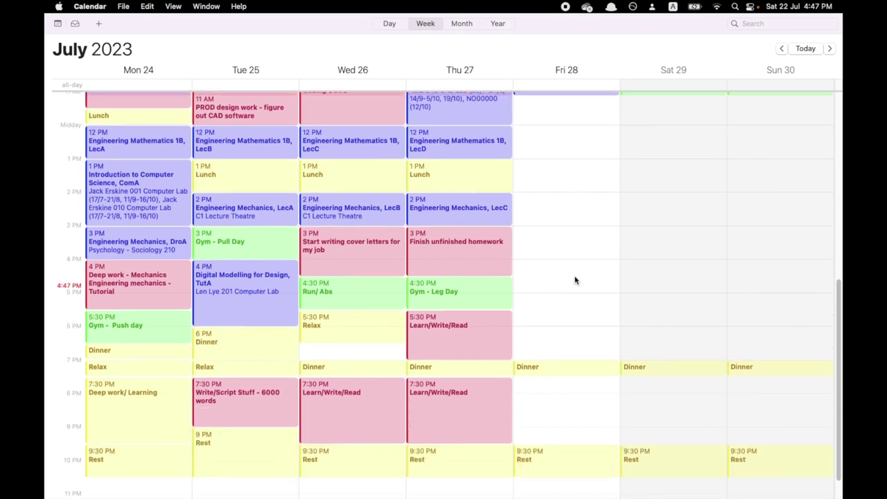
pyautogui.scroll(-1, 574, 295)
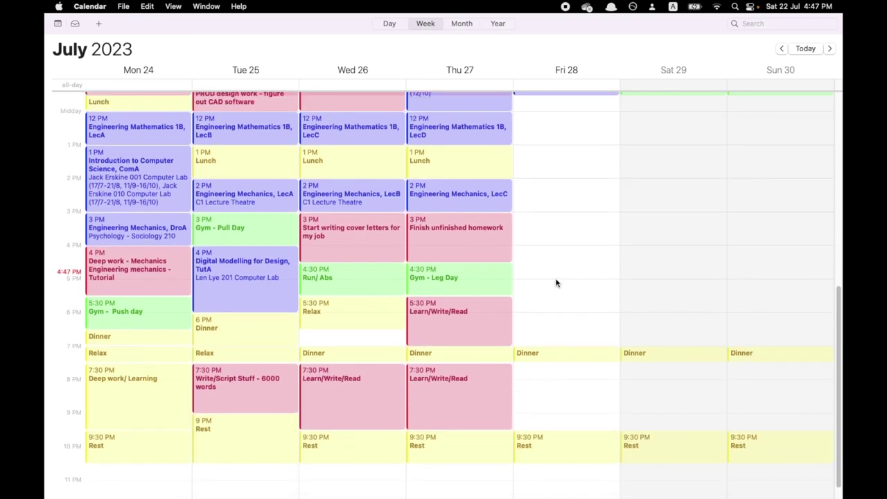
pyautogui.doubleClick(554, 282)
pyautogui.moveTo(554, 282)
pyautogui.mouseDown()
pyautogui.moveTo(558, 275)
pyautogui.moveTo(561, 293)
pyautogui.mouseUp()
pyautogui.doubleClick(562, 299)
pyautogui.press('BackSpace')
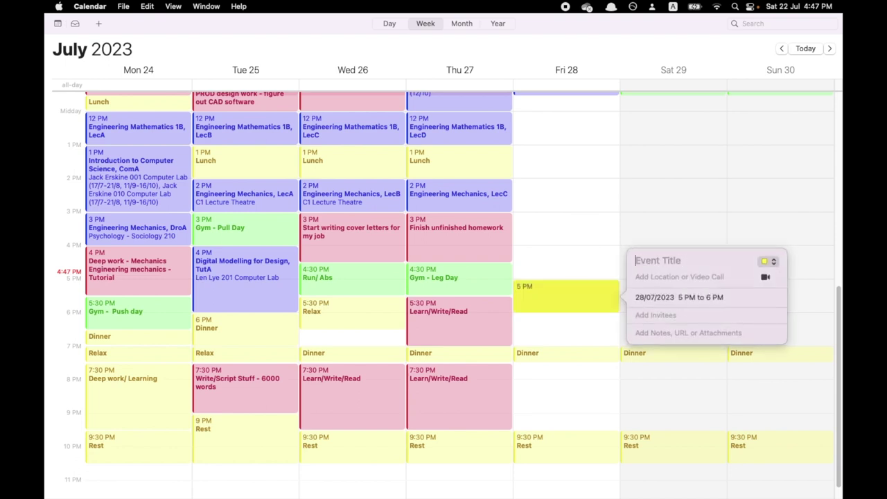
pyautogui.write('Run + Abs')
# Step: Assign Friday's Run + Abs event to the green Routines calendar
pyautogui.doubleClick(581, 239)
pyautogui.doubleClick(559, 311)
pyautogui.click(764, 267)
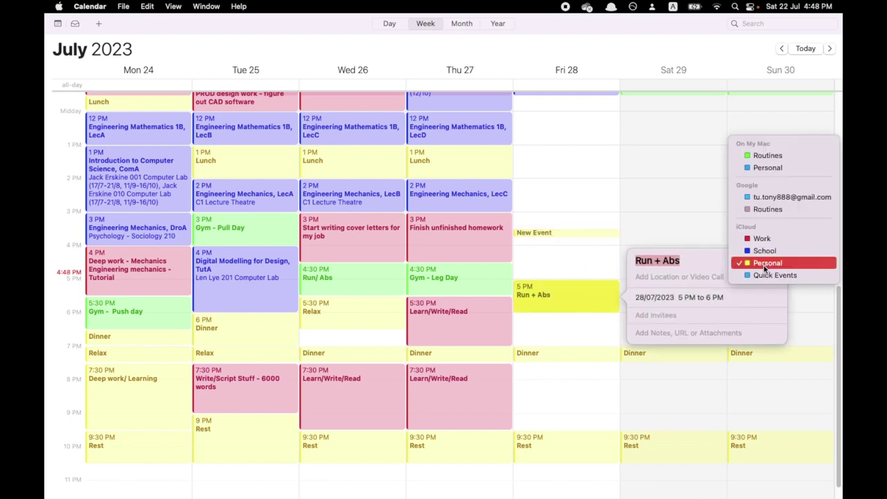
pyautogui.click(773, 153)
# Step: Delete the stray untitled 3:30 PM event on Friday 28
pyautogui.doubleClick(574, 233)
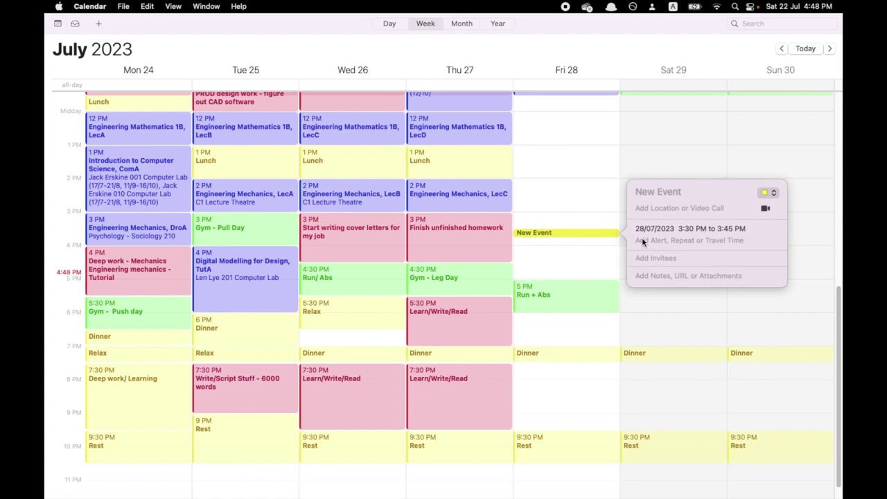
pyautogui.press('Escape')
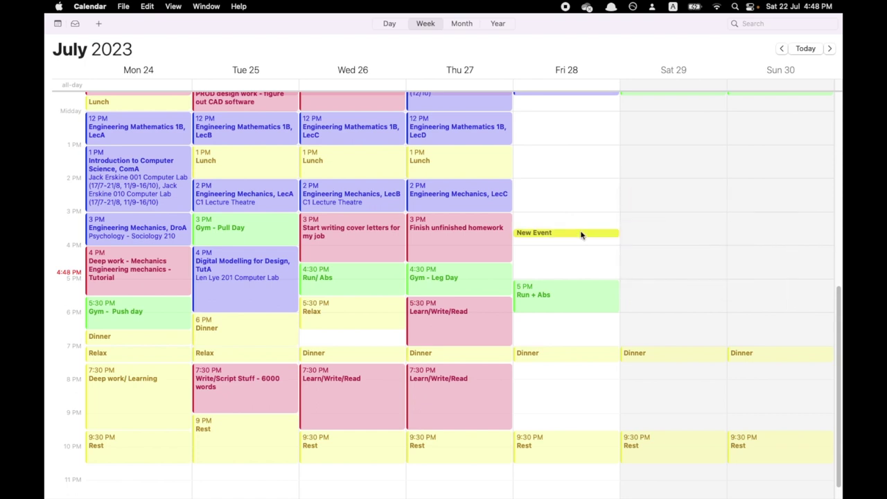
pyautogui.press('Delete')
# Step: Review Friday's Dinner event, the remaining open time on Friday 28 and the planned blocks across the whole week
pyautogui.scroll(-2, 569, 229)
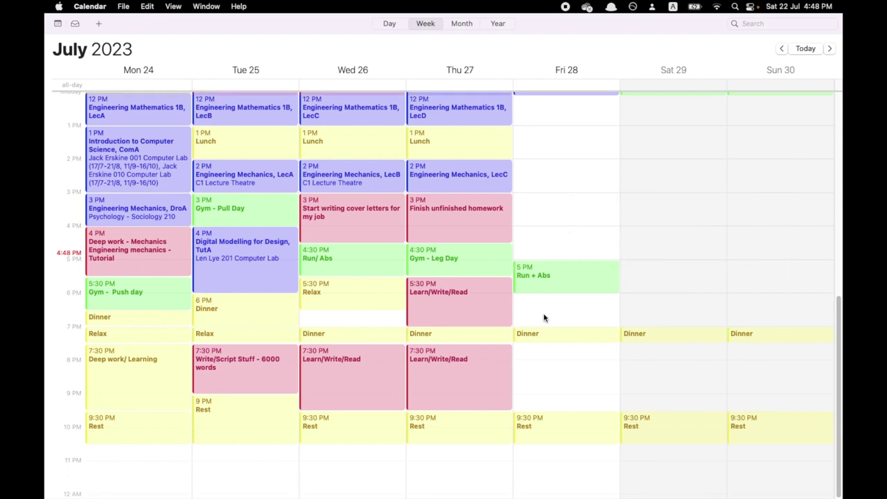
pyautogui.moveTo(542, 284); pyautogui.dragTo(558, 271)
pyautogui.click(537, 335)
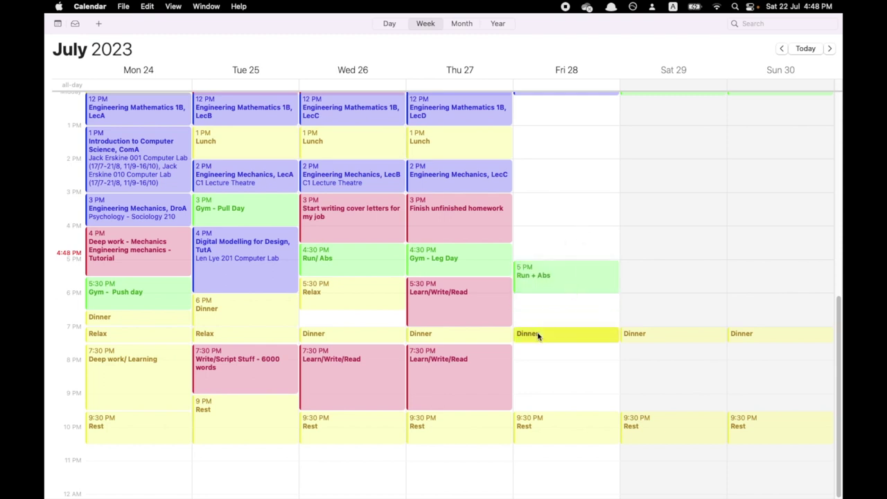
pyautogui.doubleClick(538, 335)
pyautogui.click(553, 364)
pyautogui.scroll(5, 692, 235)
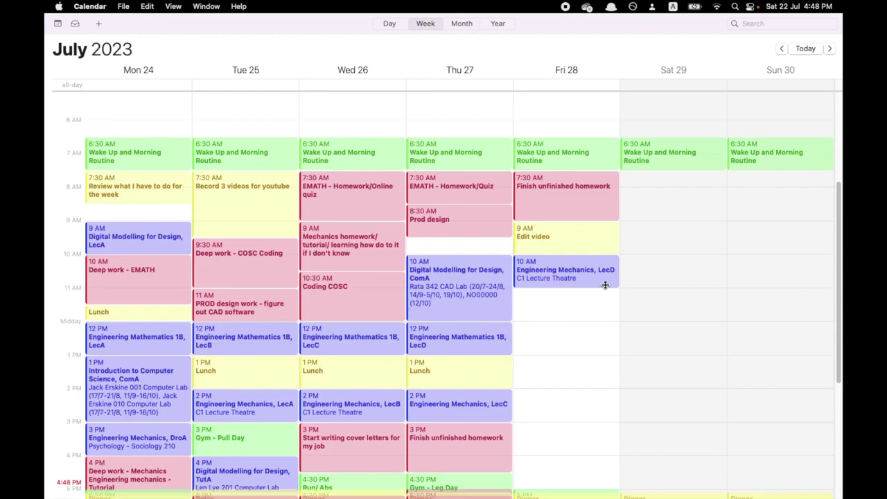
pyautogui.scroll(-5, 638, 318)
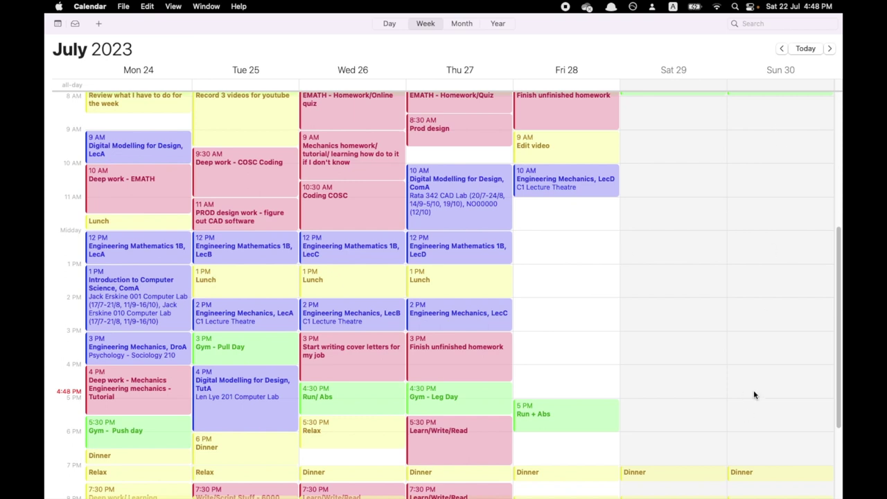
pyautogui.scroll(-4, 776, 361)
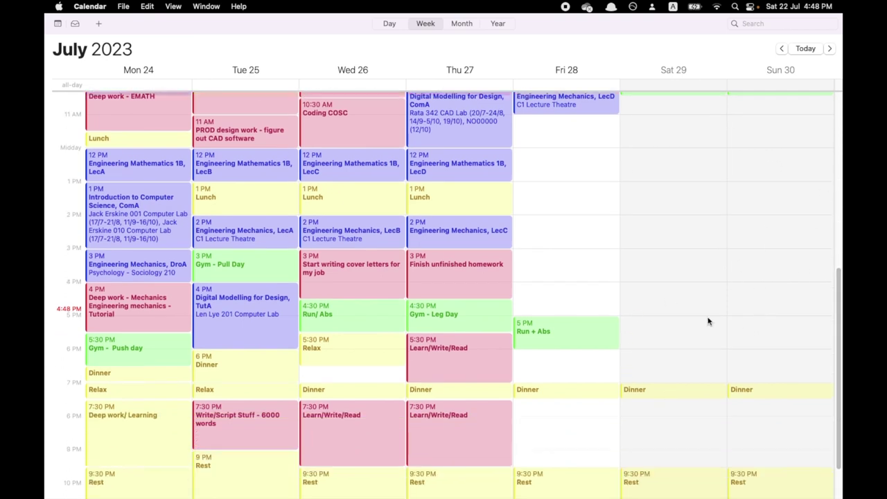
pyautogui.scroll(5, 610, 374)
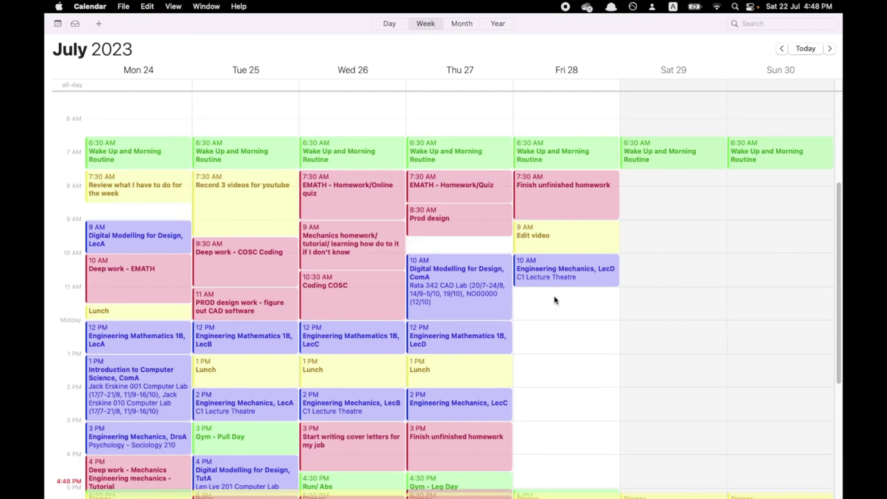
pyautogui.scroll(-1, 658, 363)
pyautogui.scroll(-1, 653, 372)
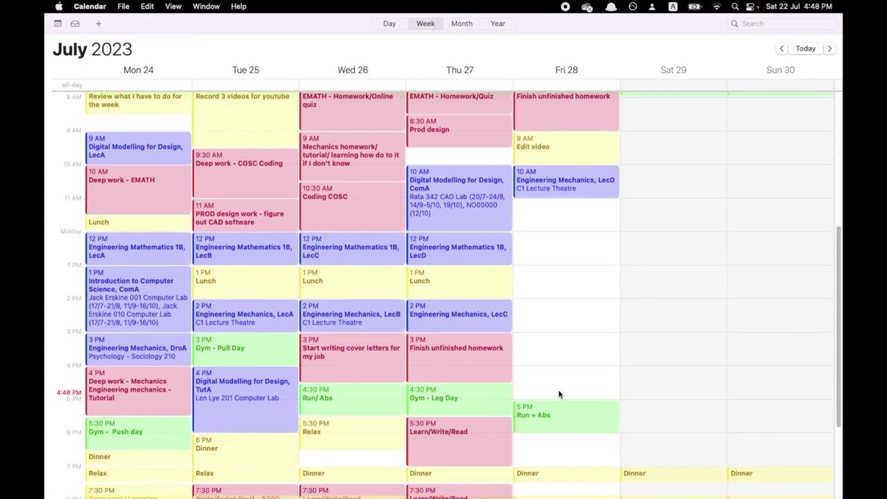
pyautogui.scroll(-1, 545, 319)
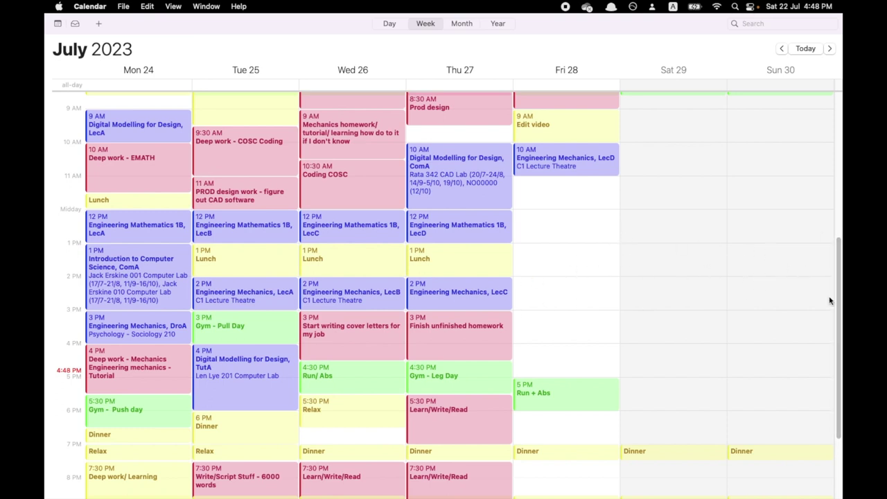
pyautogui.scroll(-3, 653, 347)
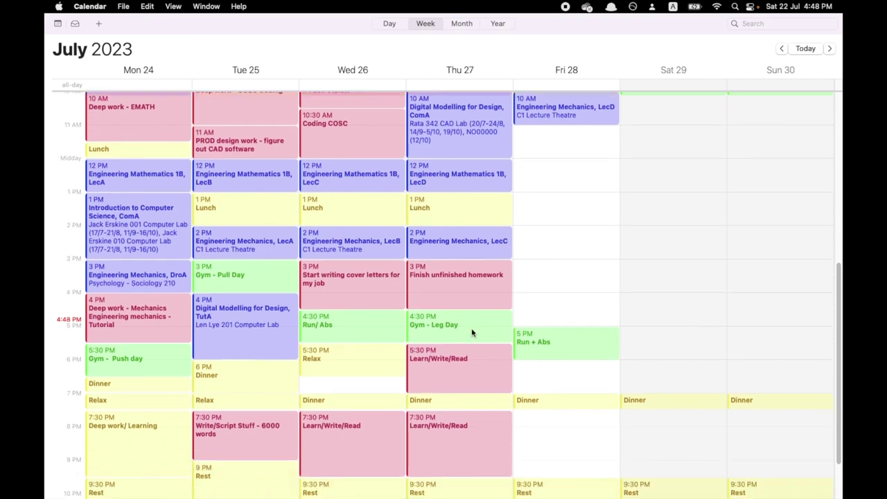
pyautogui.scroll(3, 257, 125)
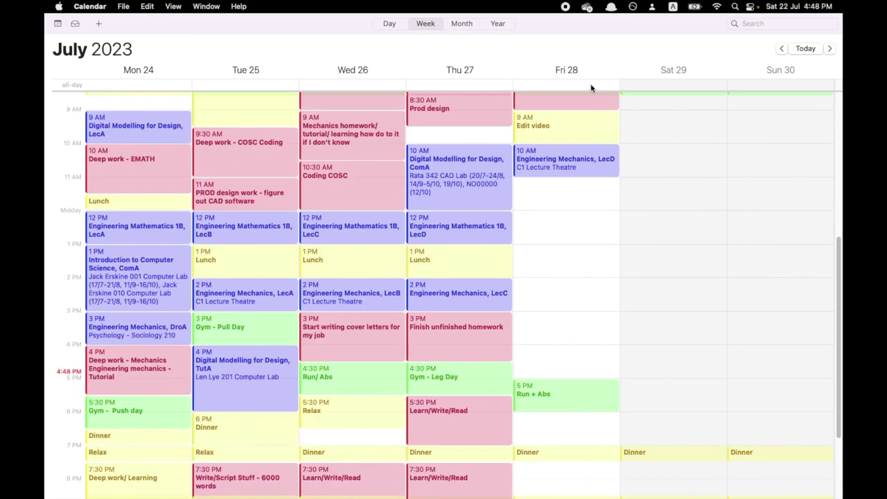
pyautogui.scroll(10, 623, 133)
pyautogui.scroll(-15, 626, 247)
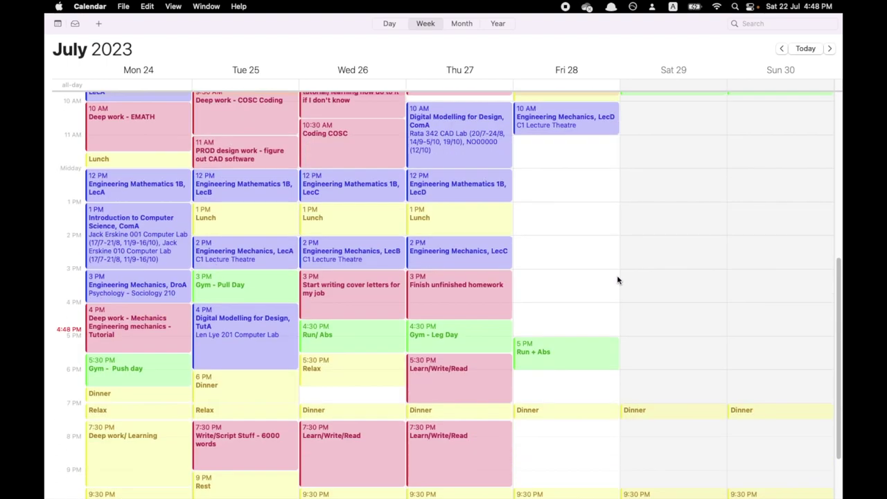
pyautogui.scroll(5, 619, 280)
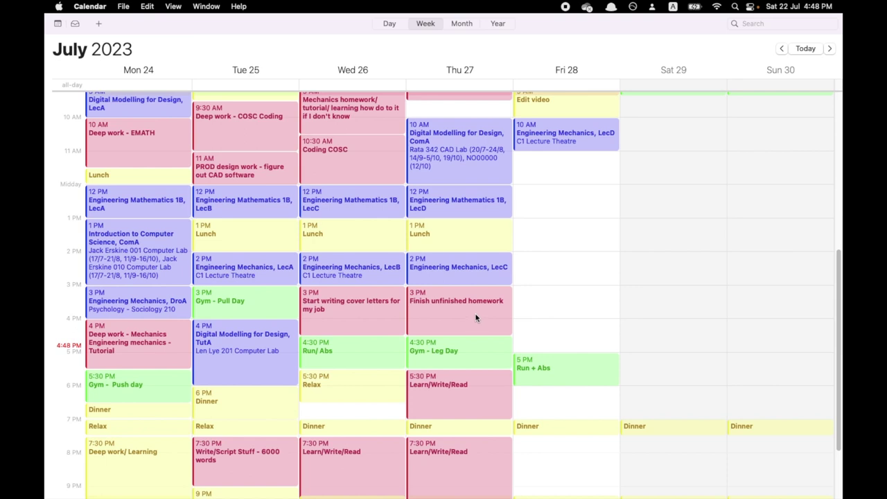
pyautogui.scroll(7, 476, 317)
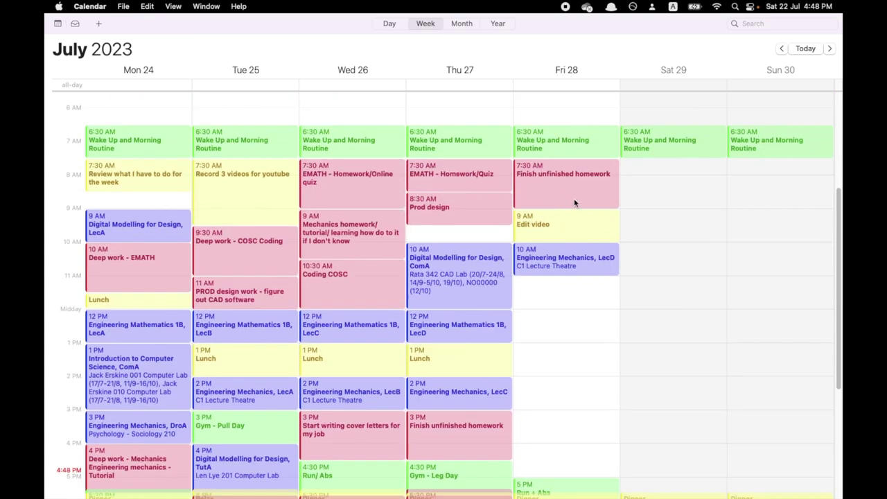
pyautogui.scroll(-2, 627, 260)
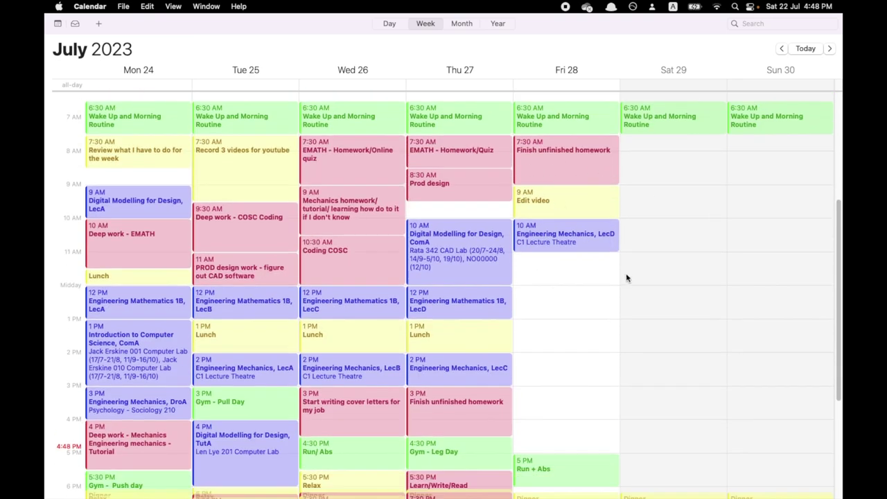
pyautogui.scroll(-3, 196, 356)
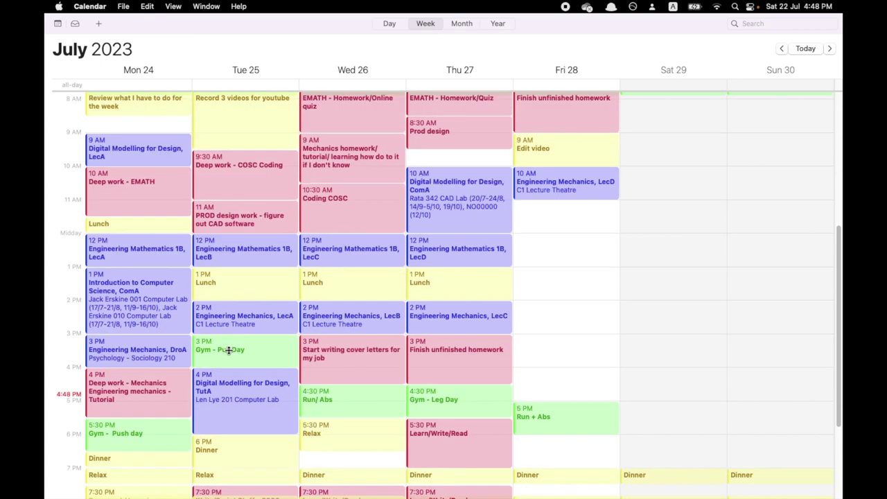